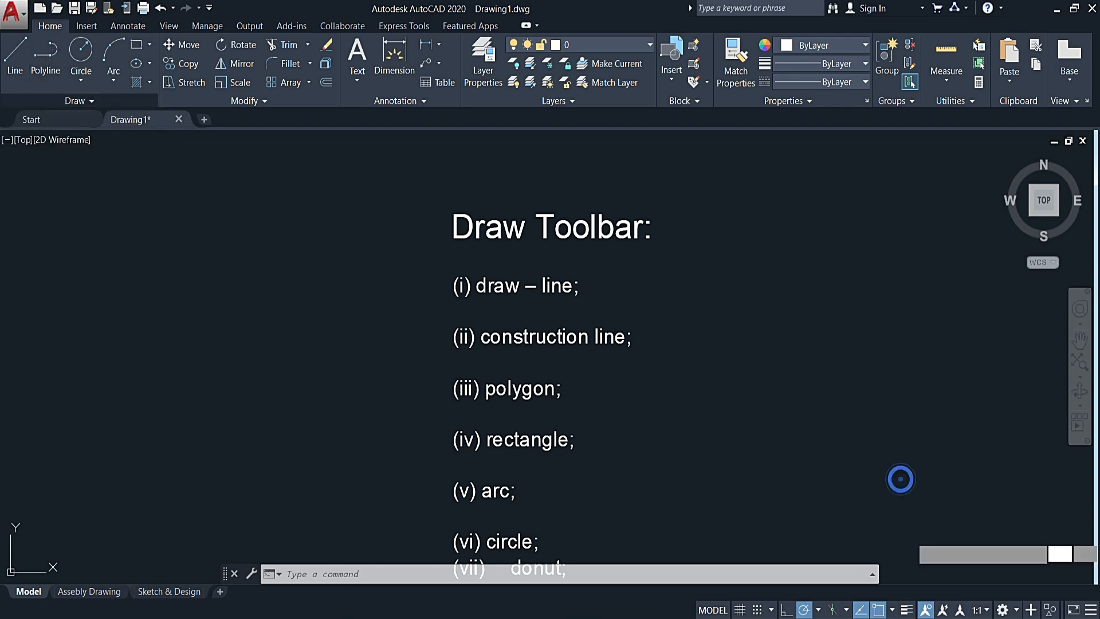
{"action": "left_click", "coordinate": [899, 540]}
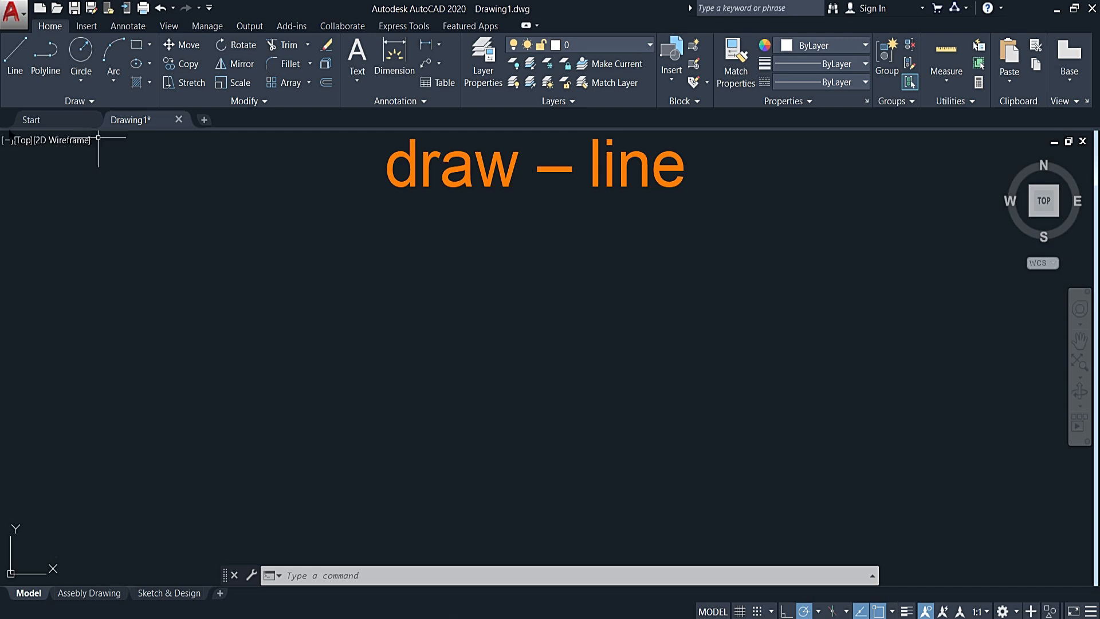
Draw a zigzag of four connected line segments, shaped like an M, in the middle of the drawing area
{"action": "left_click", "coordinate": [20, 72]}
{"action": "left_click", "coordinate": [370, 365]}
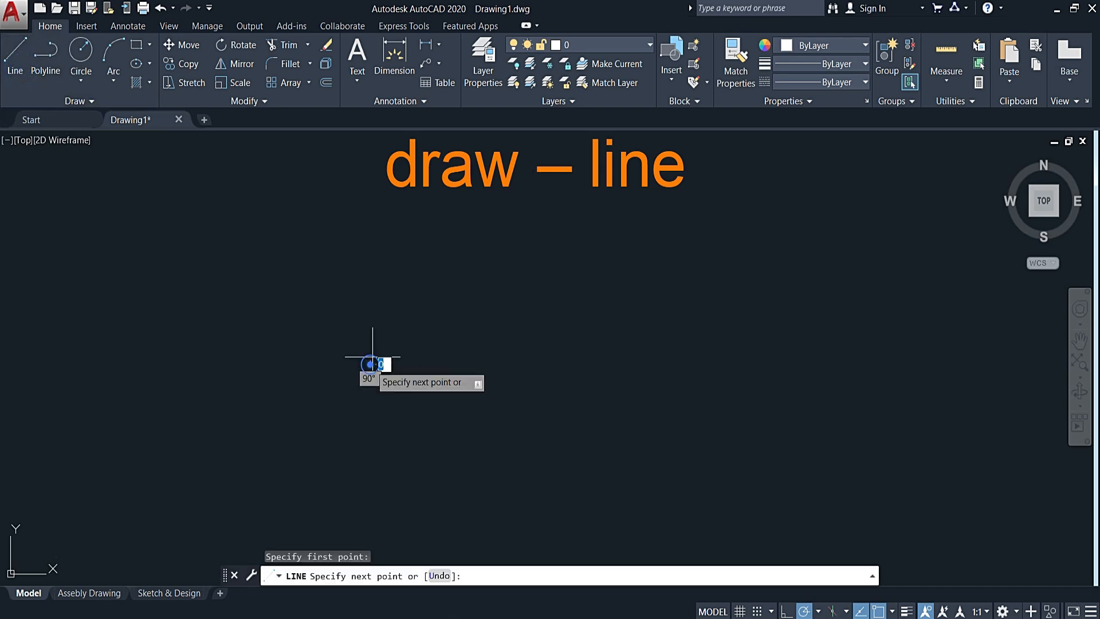
{"action": "left_click", "coordinate": [397, 318]}
{"action": "left_click", "coordinate": [419, 362]}
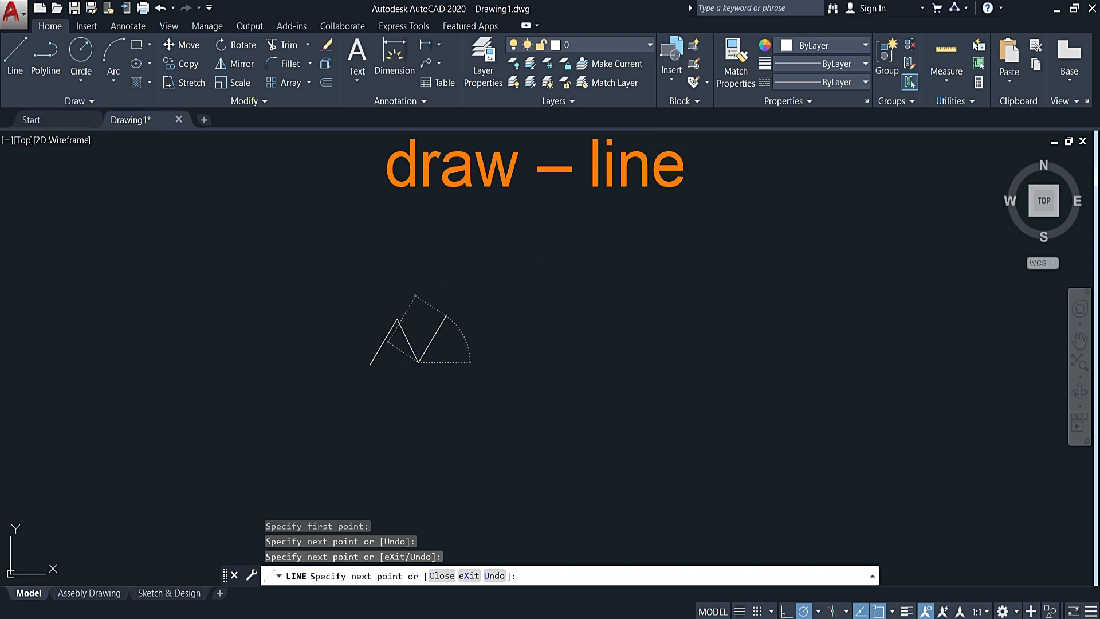
{"action": "left_click", "coordinate": [445, 318]}
{"action": "left_click", "coordinate": [457, 358]}
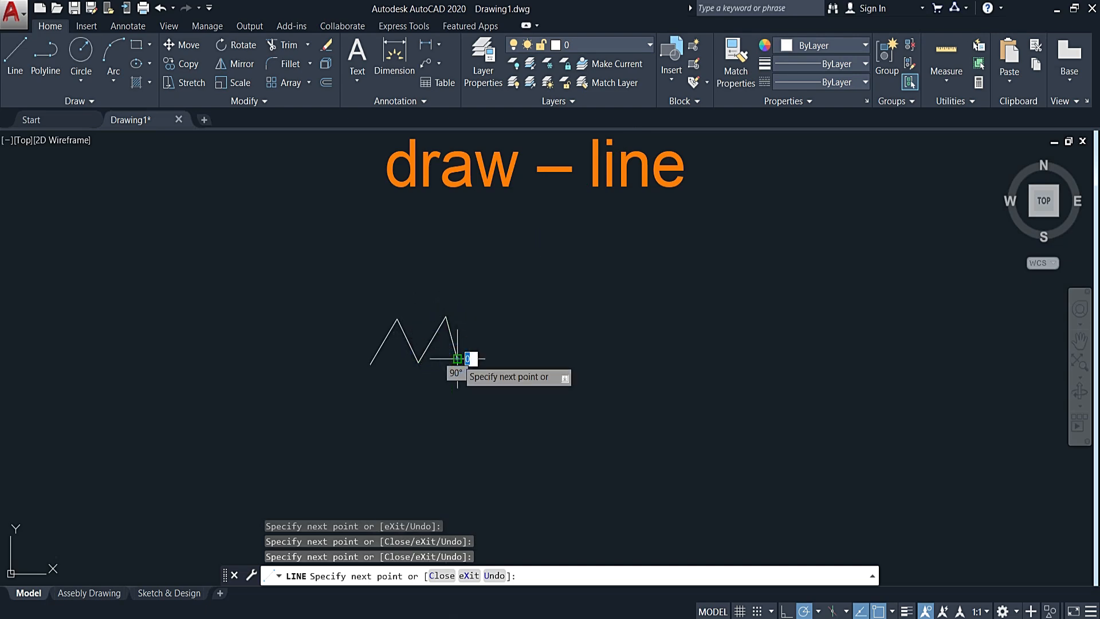
{"action": "key", "text": "Return"}
Draw a single slanted line rising to the right, beside the zigzag
{"action": "key", "text": "Return"}
{"action": "left_click", "coordinate": [525, 369]}
{"action": "left_click", "coordinate": [615, 315]}
{"action": "key", "text": "Return"}
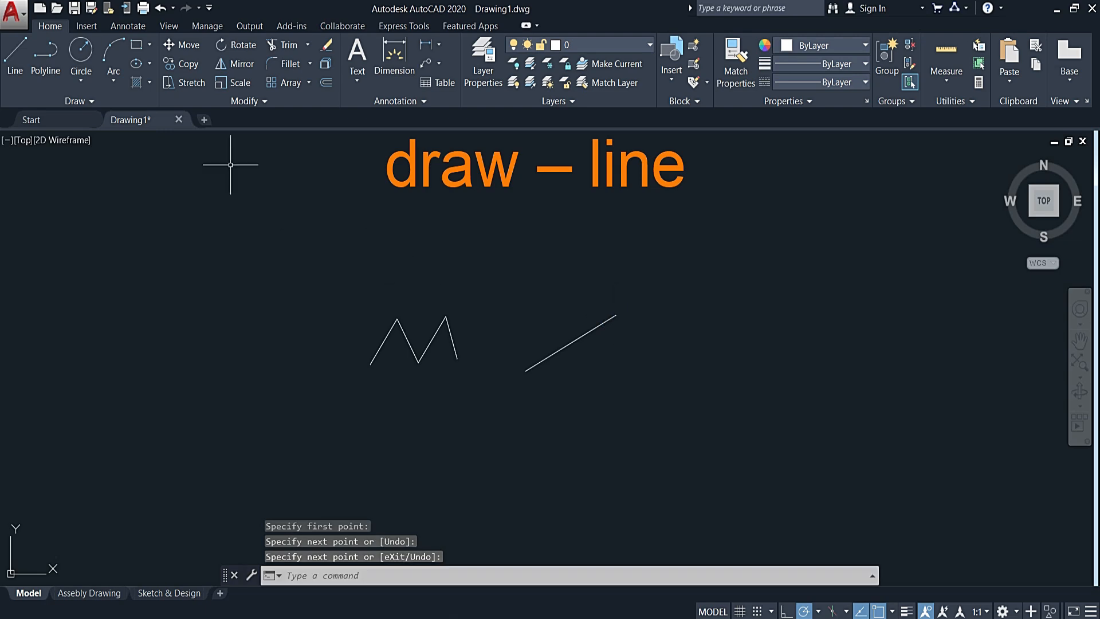
Draw a wide rectangular outline from four connected line segments below and to the right of the slanted line
{"action": "left_click", "coordinate": [15, 61]}
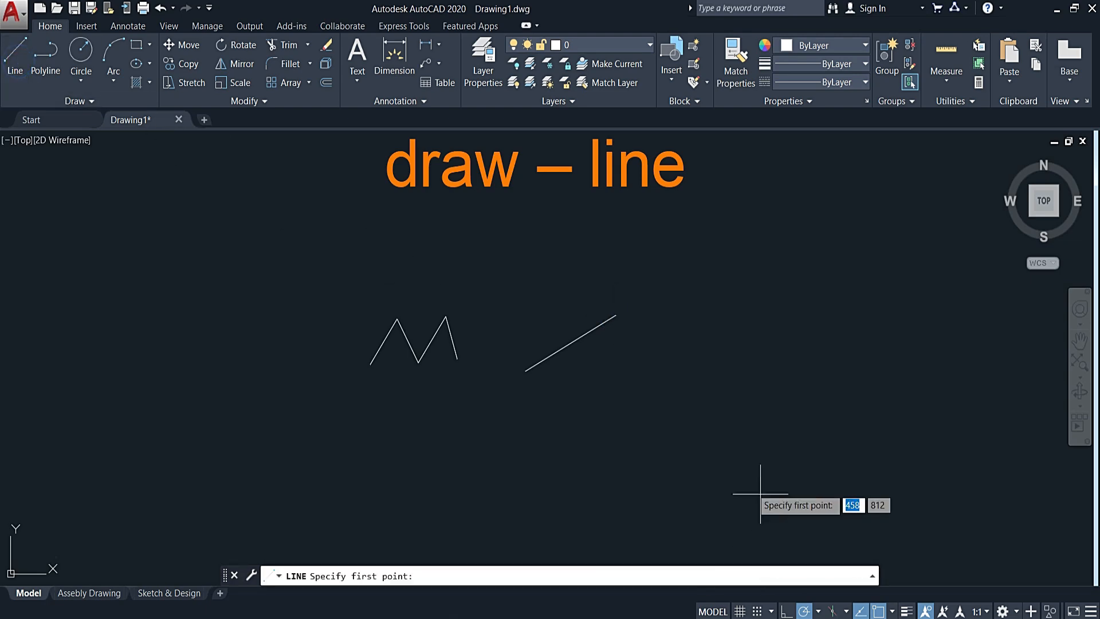
{"action": "left_click", "coordinate": [648, 420]}
{"action": "left_click", "coordinate": [761, 421]}
{"action": "left_click", "coordinate": [762, 479]}
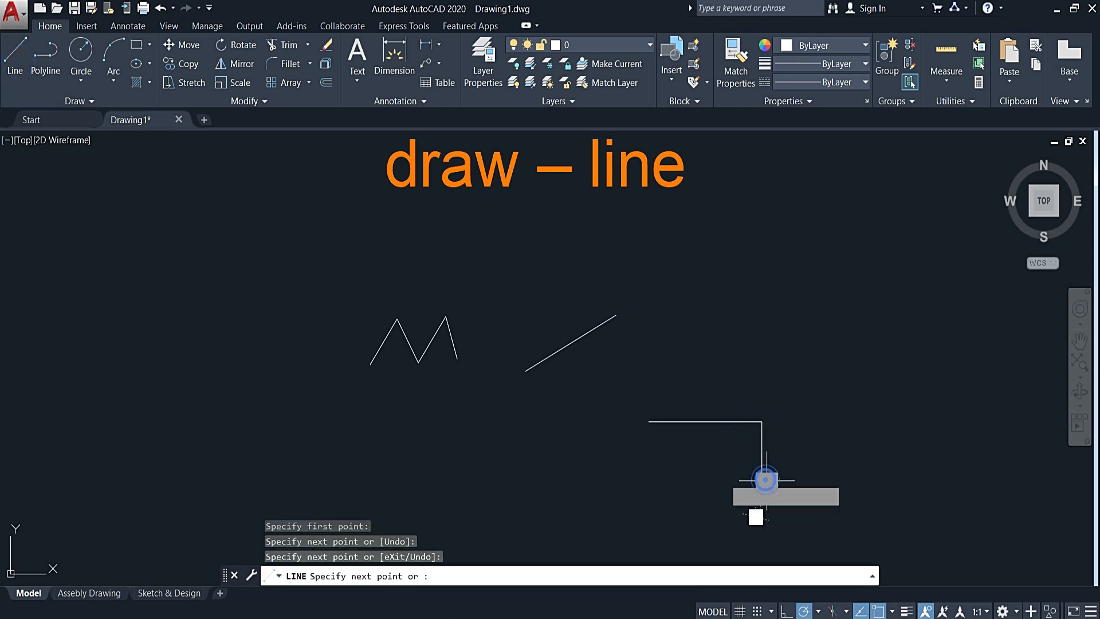
{"action": "left_click", "coordinate": [652, 479]}
{"action": "left_click", "coordinate": [651, 421]}
{"action": "key", "text": "Return"}
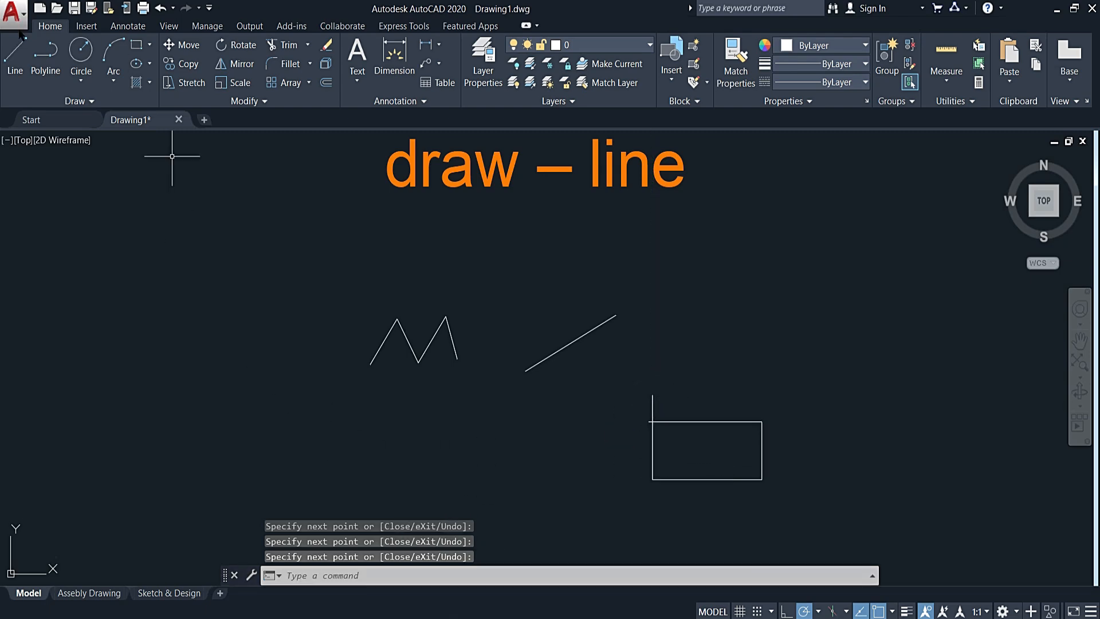
Draw a stepped, battlement-like chain of eight line segments below the zigzag, starting with a horizontal segment about 10 units long
{"action": "left_click", "coordinate": [15, 54]}
{"action": "left_click", "coordinate": [366, 442]}
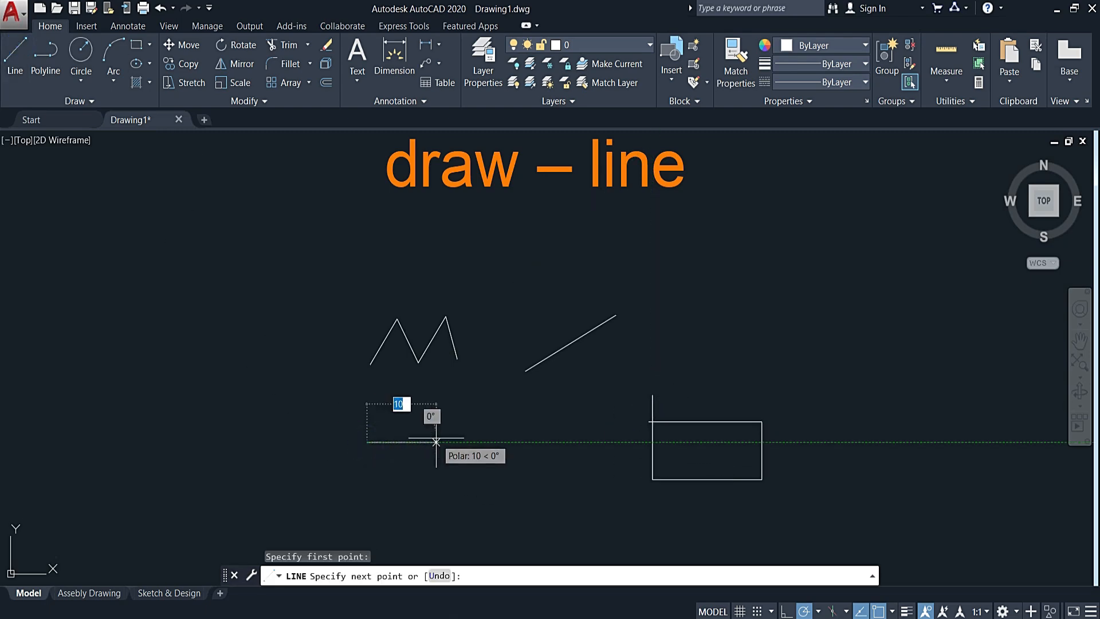
{"action": "left_click", "coordinate": [436, 442]}
{"action": "left_click", "coordinate": [436, 402]}
{"action": "left_click", "coordinate": [474, 401]}
{"action": "left_click", "coordinate": [474, 438]}
{"action": "left_click", "coordinate": [501, 438]}
{"action": "left_click", "coordinate": [501, 408]}
{"action": "left_click", "coordinate": [538, 407]}
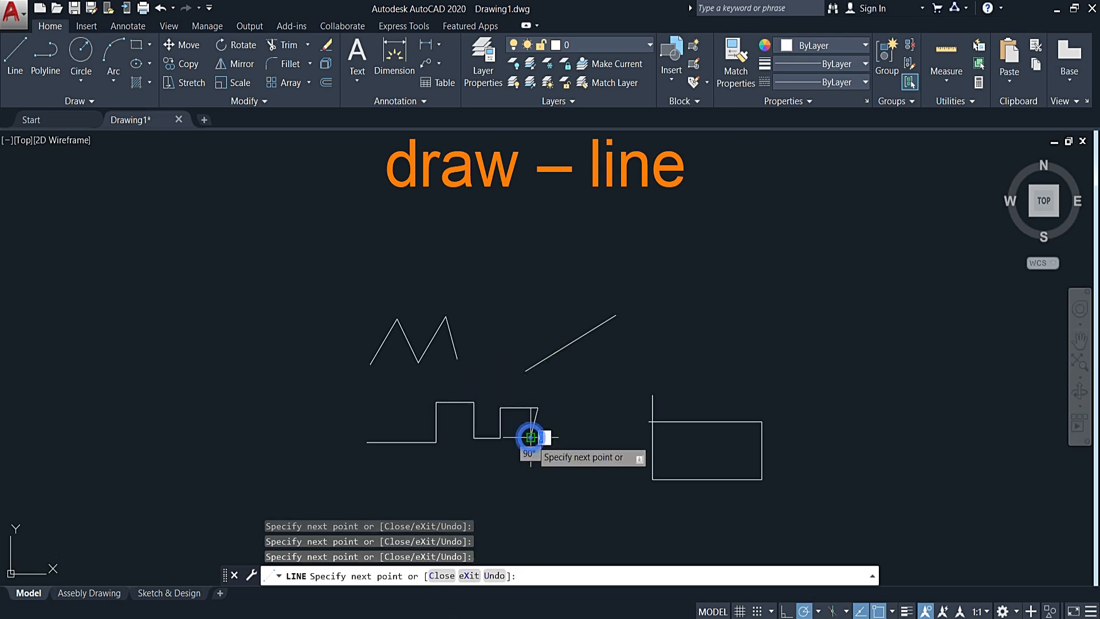
{"action": "left_click", "coordinate": [530, 437]}
{"action": "key", "text": "Return"}
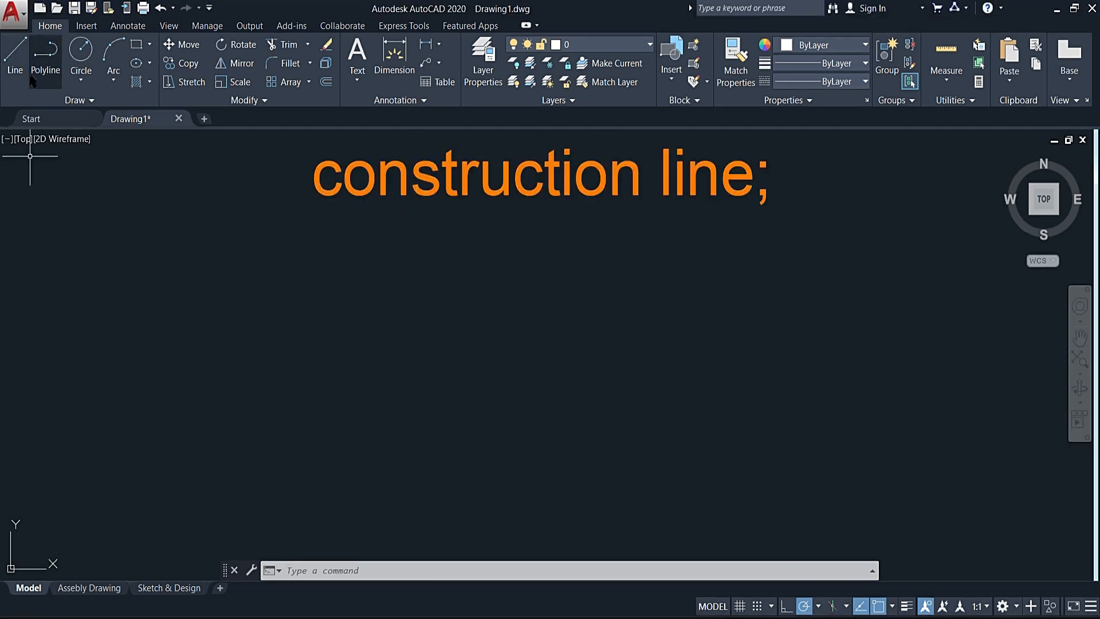
Draw four construction lines through one common point: one vertical, one rising diagonal and two sloping down to the right
{"action": "left_click", "coordinate": [87, 100]}
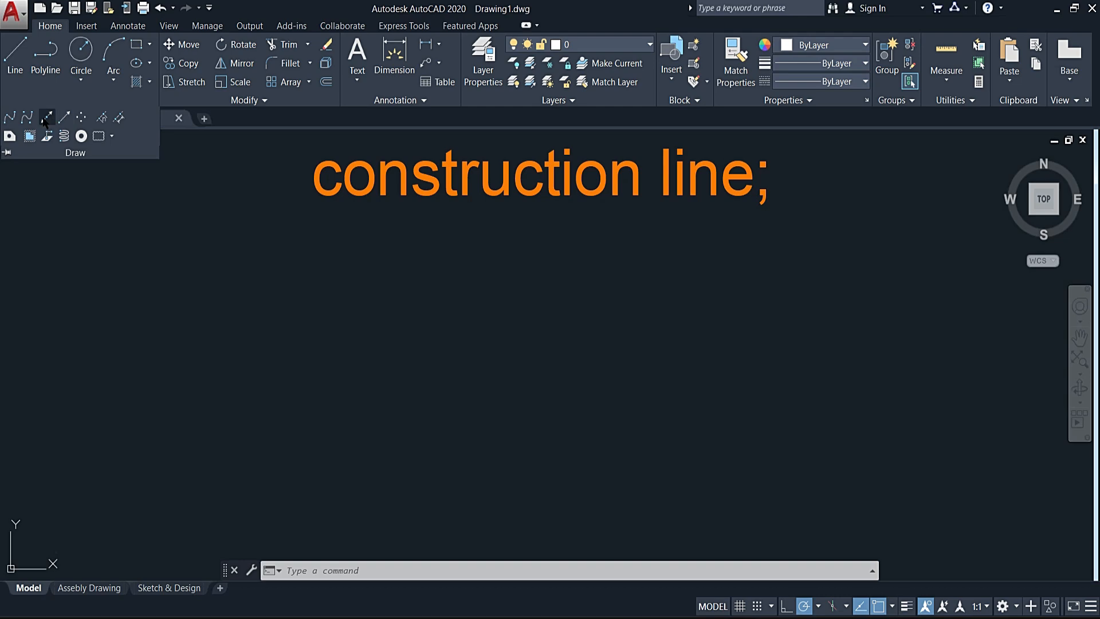
{"action": "left_click", "coordinate": [253, 418]}
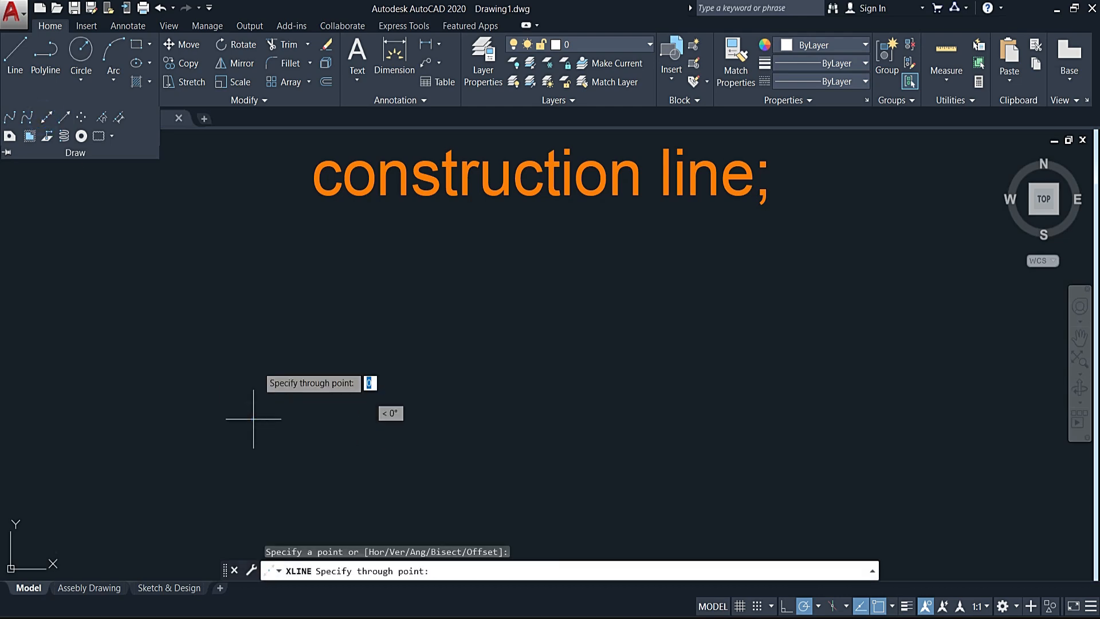
{"action": "left_click", "coordinate": [253, 328]}
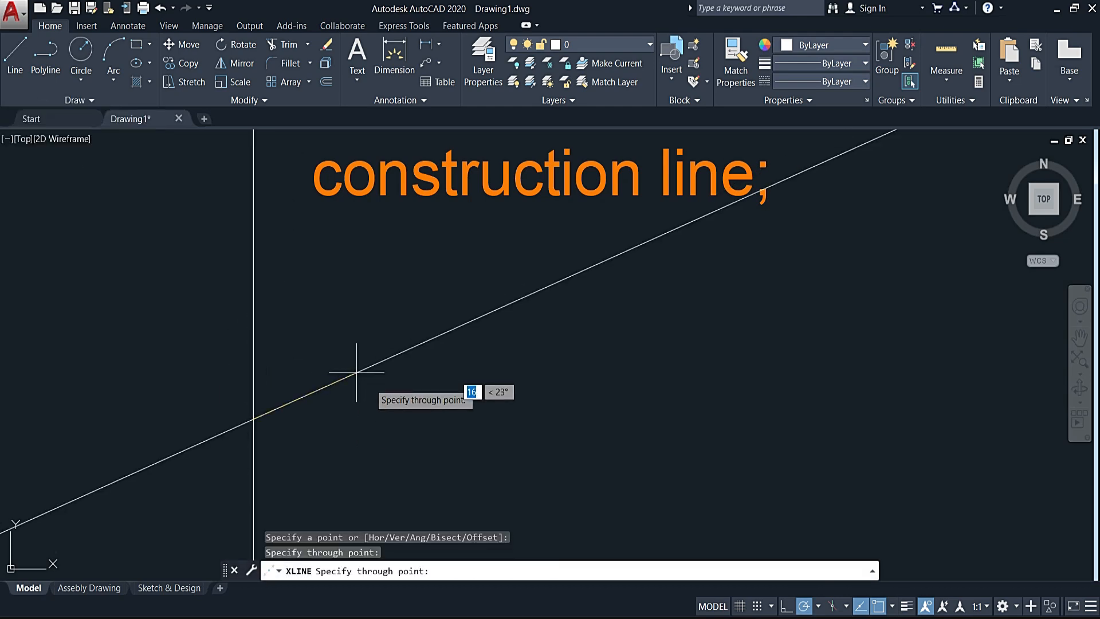
{"action": "left_click", "coordinate": [378, 429]}
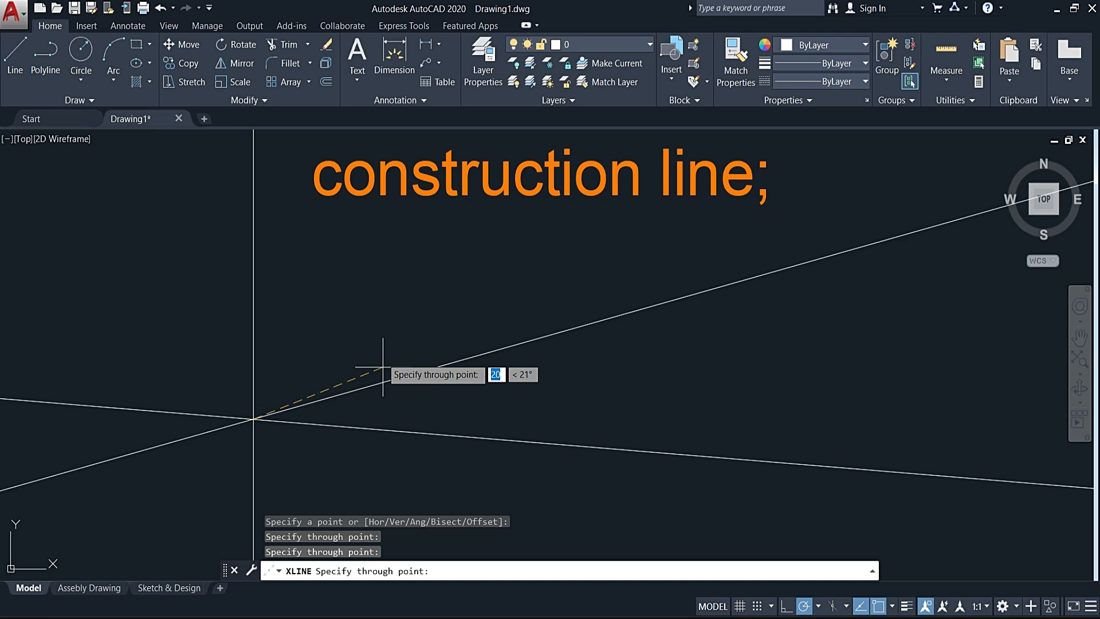
{"action": "left_click", "coordinate": [376, 324]}
{"action": "left_click", "coordinate": [383, 474]}
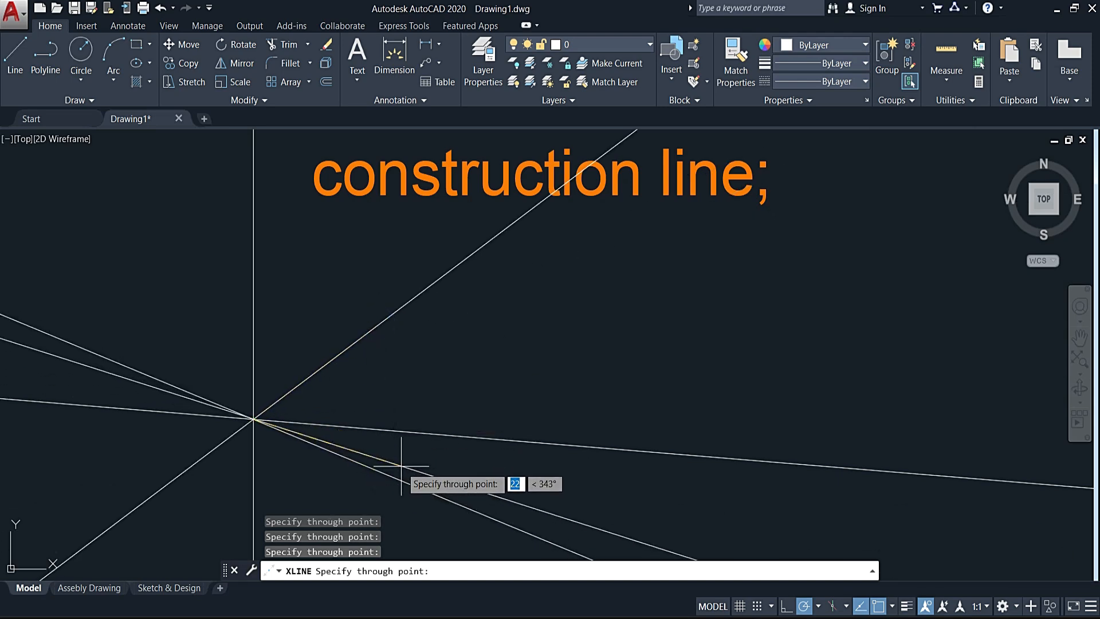
{"action": "key", "text": "Return"}
Draw a separate vertical construction line to the right of the common intersection point
{"action": "key", "text": "Return"}
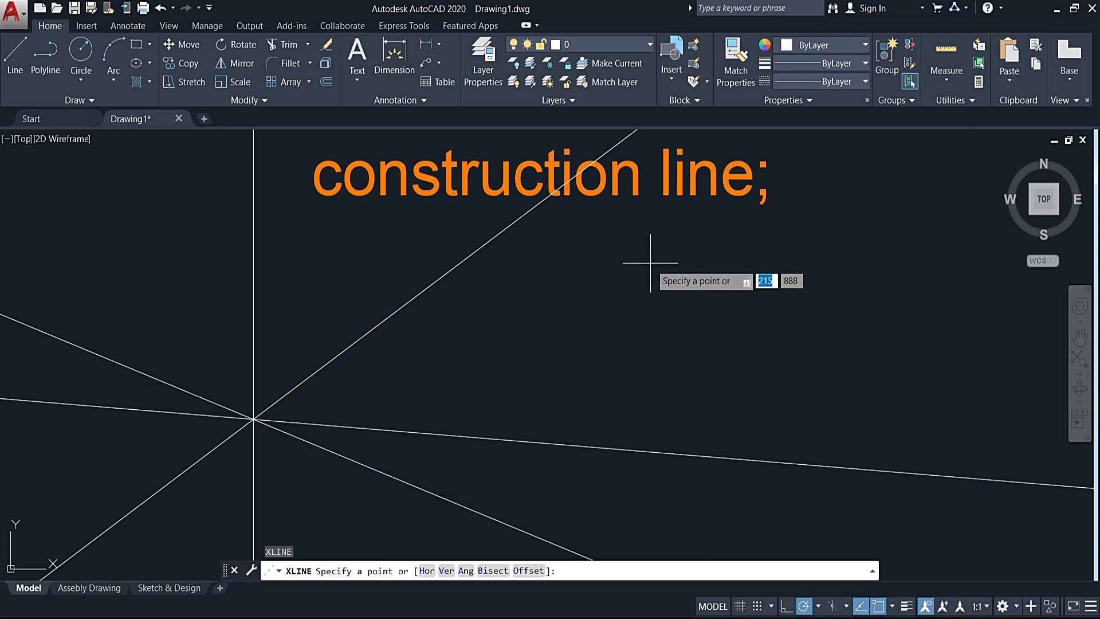
{"action": "left_click", "coordinate": [651, 264]}
{"action": "left_click", "coordinate": [650, 452]}
{"action": "key", "text": "Return"}
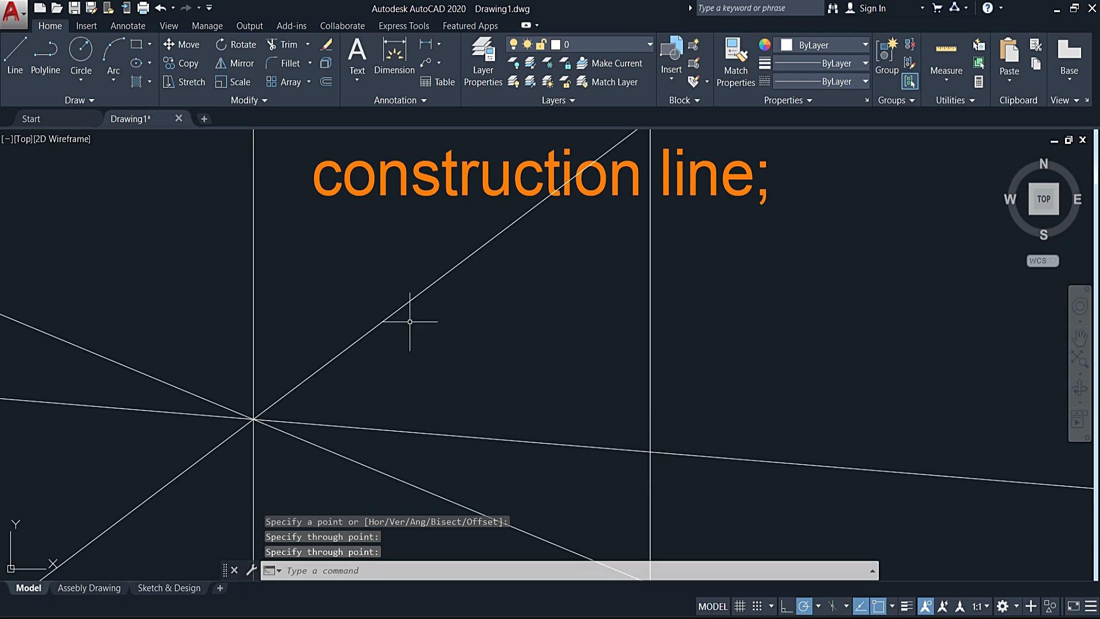
Draw a horizontal construction line above the common intersection point, crossing both vertical construction lines
{"action": "left_click", "coordinate": [54, 100]}
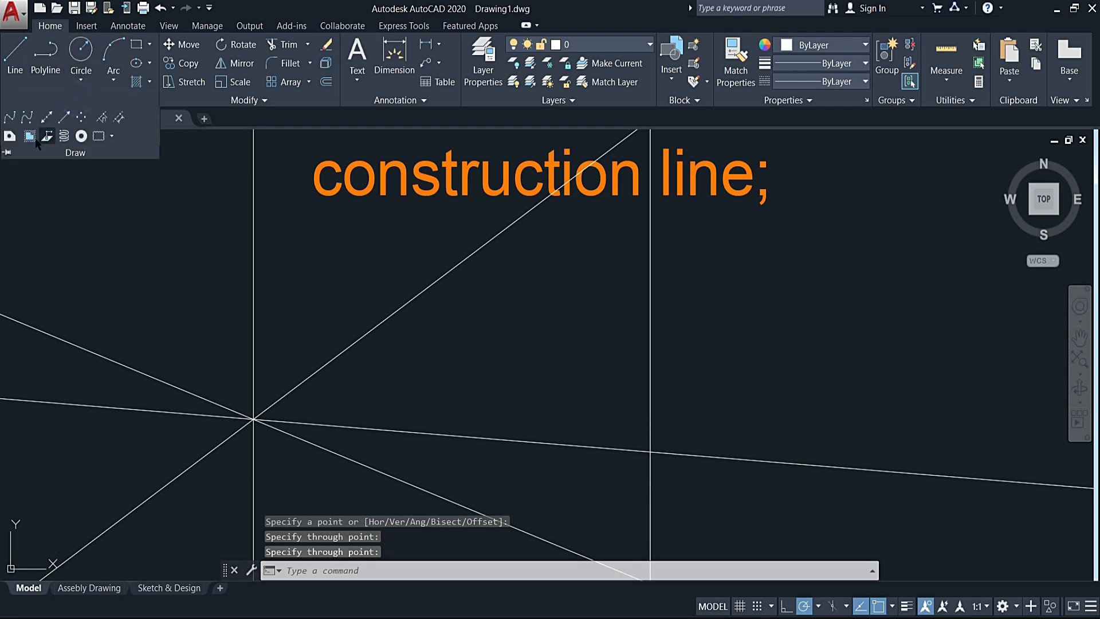
{"action": "left_click", "coordinate": [47, 117]}
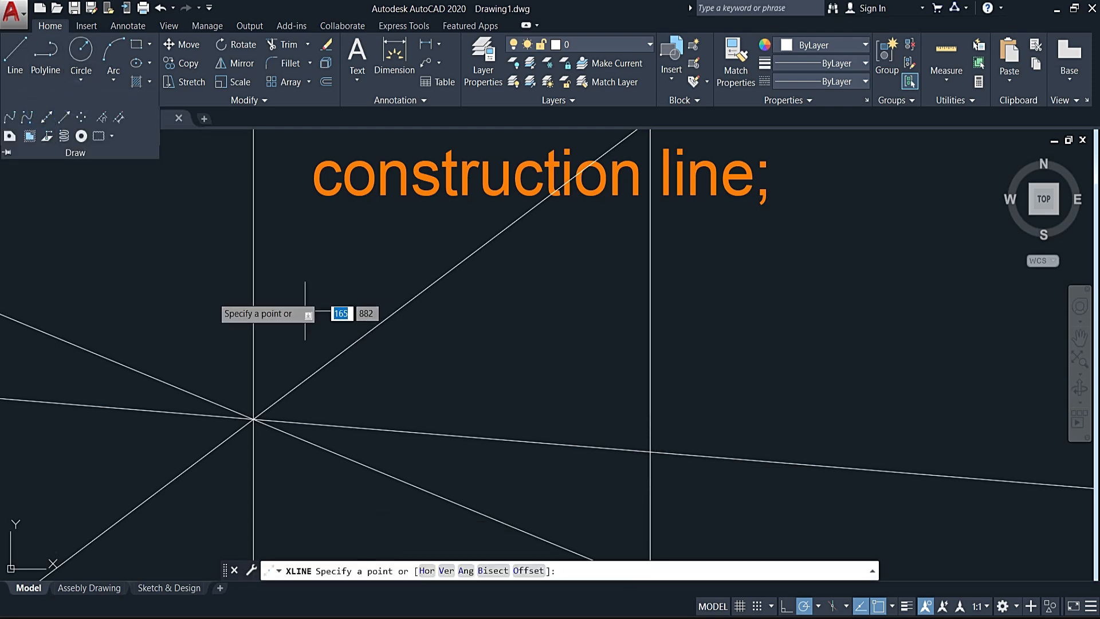
{"action": "left_click", "coordinate": [204, 295]}
{"action": "left_click", "coordinate": [553, 294]}
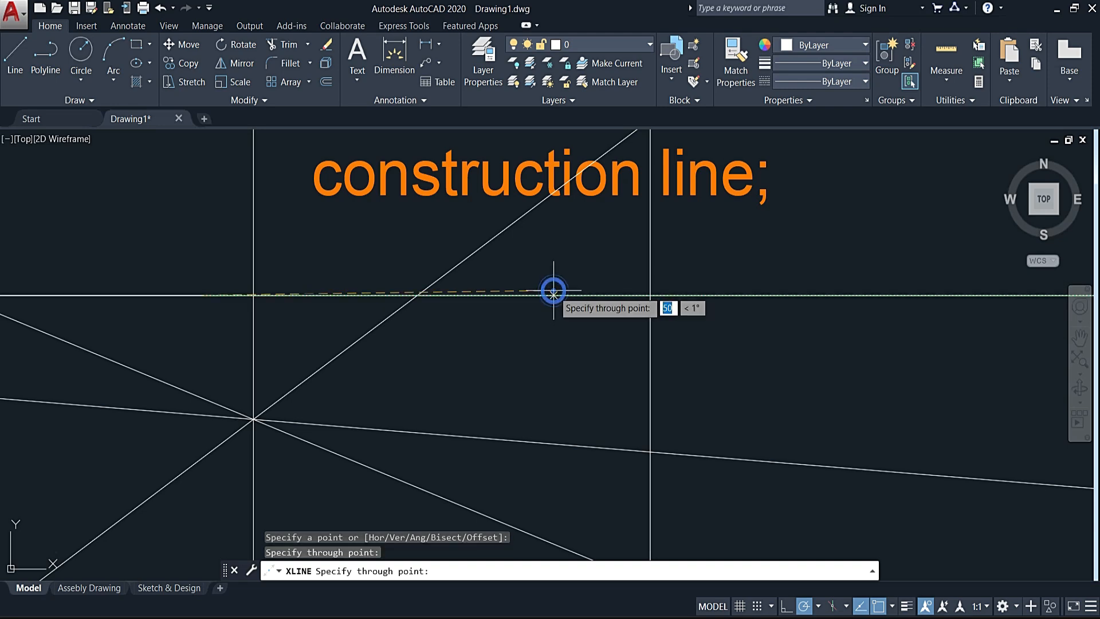
{"action": "key", "text": "Return"}
{"action": "left_click", "coordinate": [556, 254]}
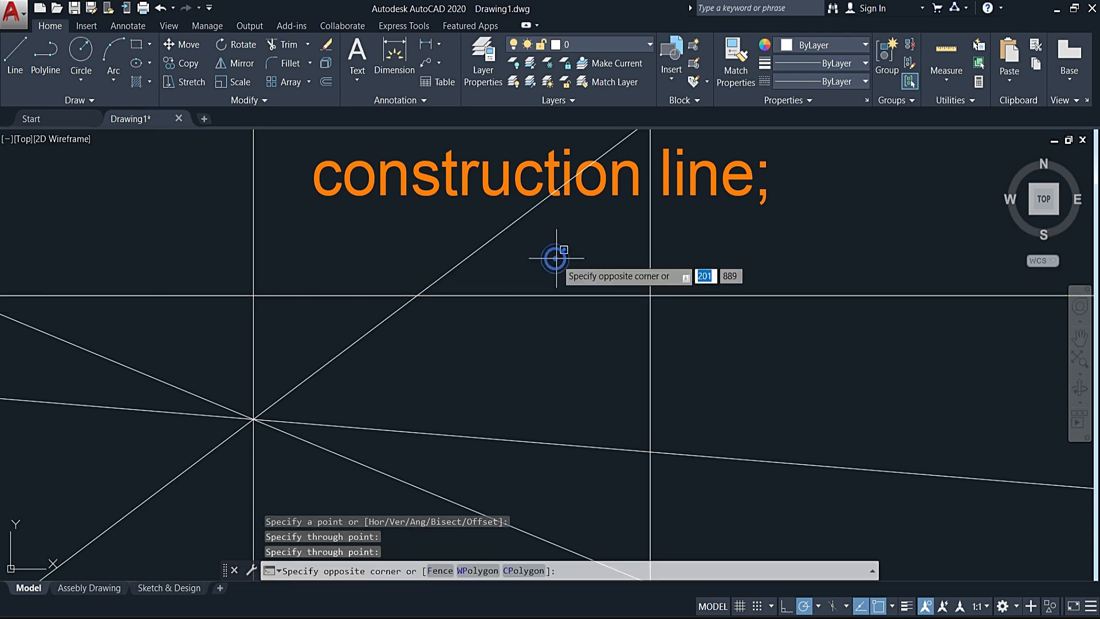
{"action": "left_click", "coordinate": [555, 254]}
{"action": "key", "text": "Escape"}
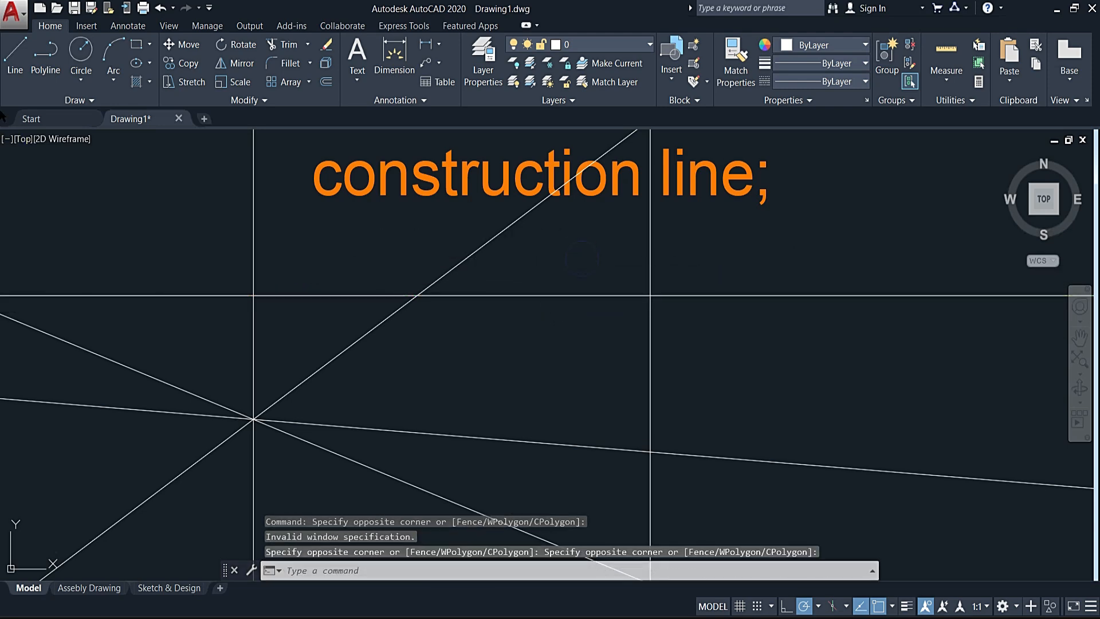
Draw a nearly vertical construction line between the two vertical ones, starting from a point on the rising diagonal
{"action": "left_click", "coordinate": [60, 102]}
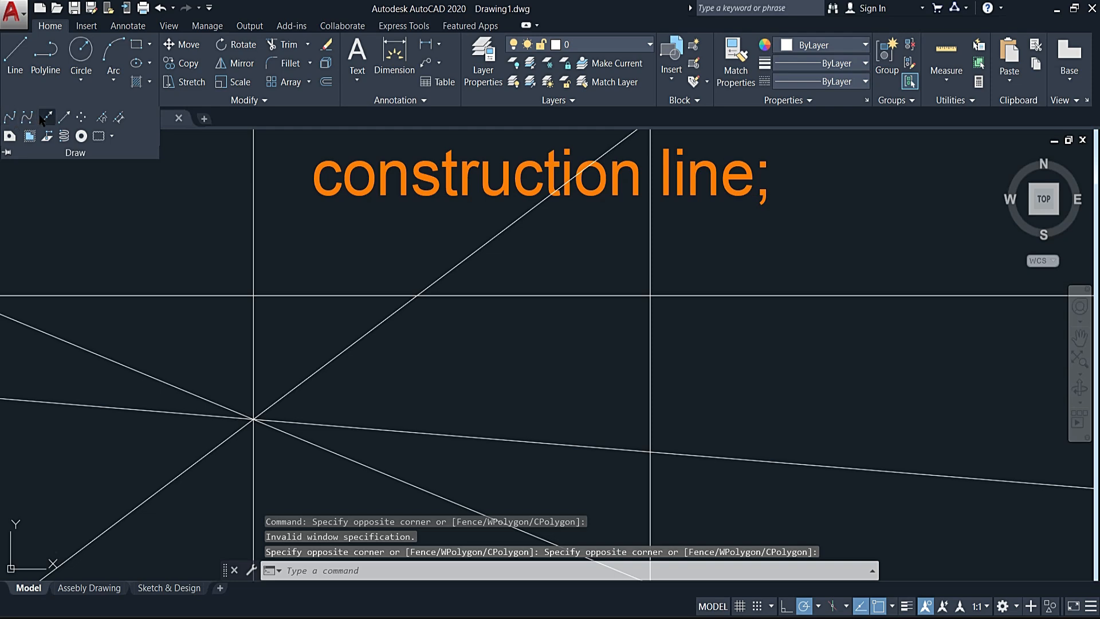
{"action": "left_click", "coordinate": [42, 115]}
{"action": "left_click", "coordinate": [485, 227]}
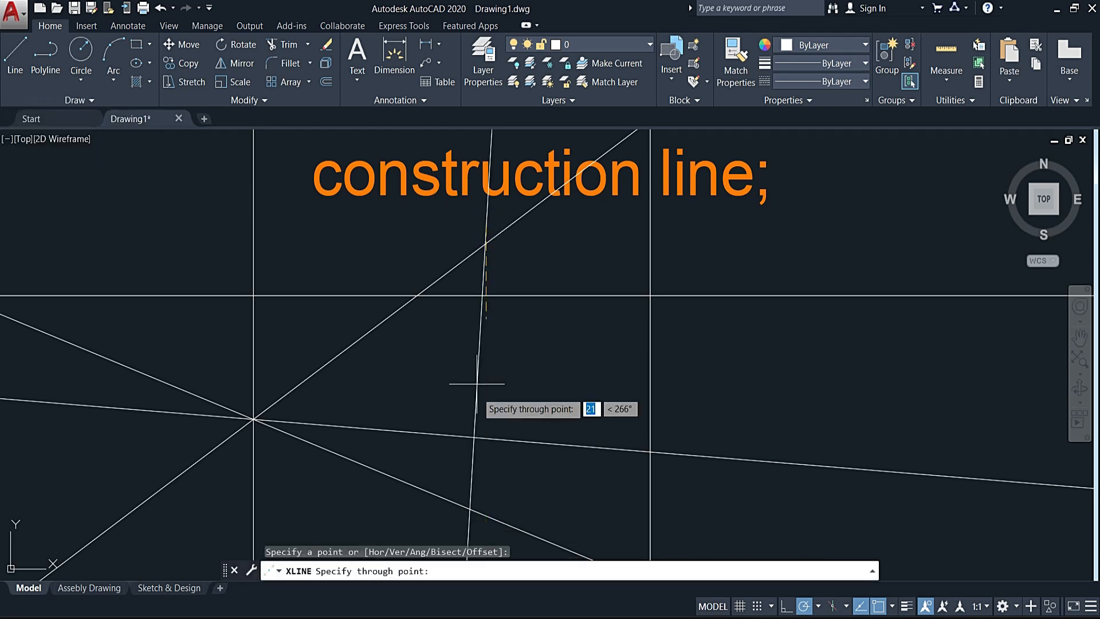
{"action": "left_click", "coordinate": [475, 392]}
{"action": "key", "text": "Return"}
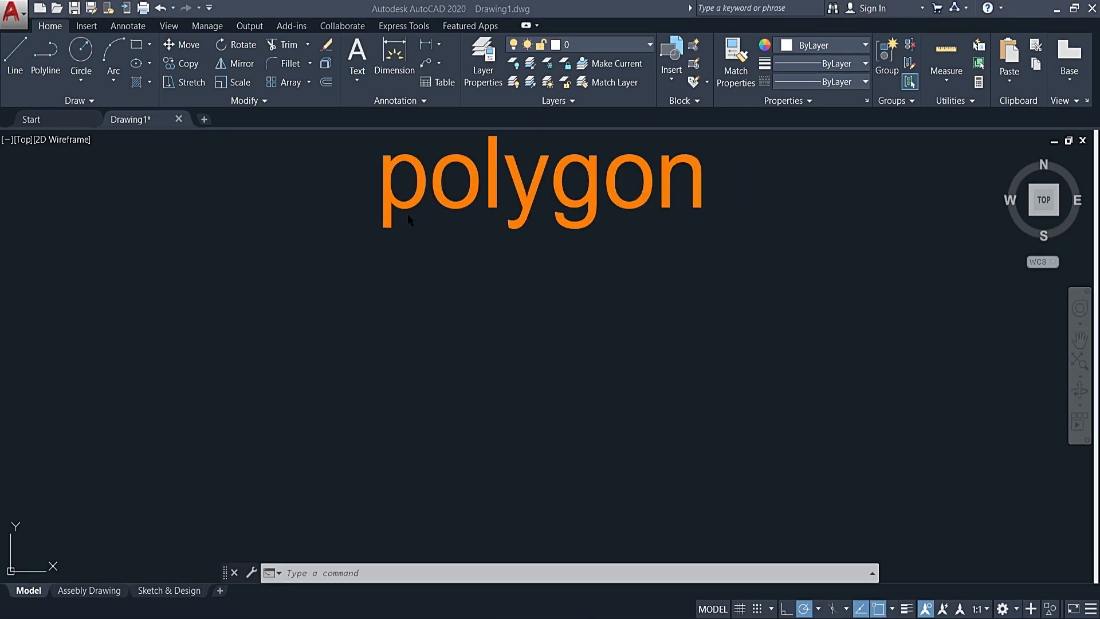
Draw a 3-sided polygon inscribed in a circle, with one corner pointing to the upper right
{"action": "left_click", "coordinate": [148, 49]}
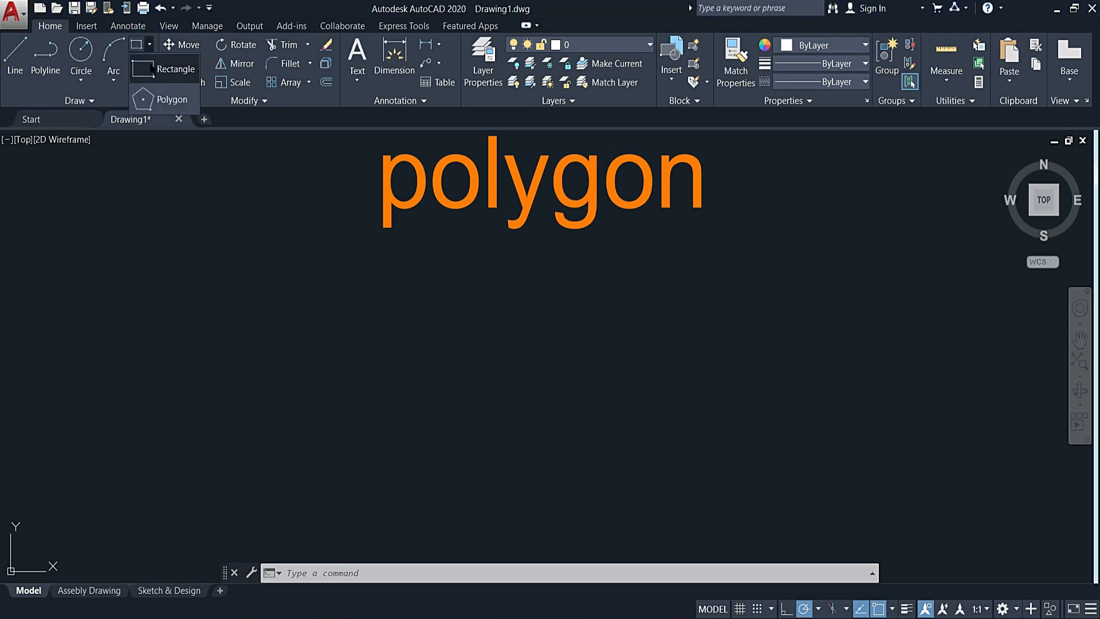
{"action": "left_click", "coordinate": [158, 101]}
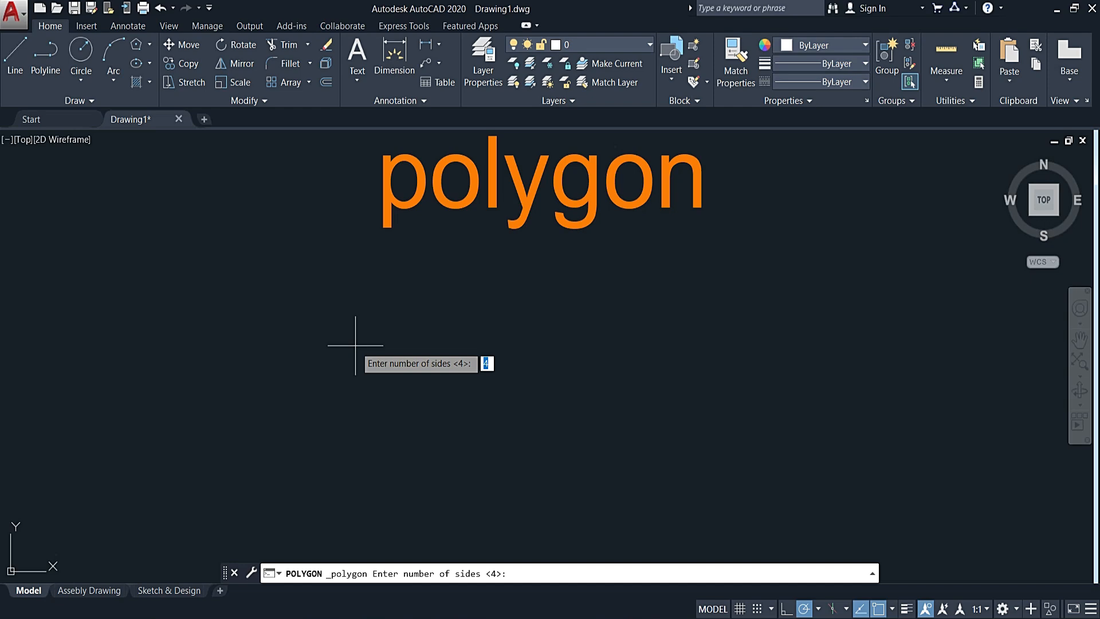
{"action": "type", "text": "3"}
{"action": "key", "text": "Return"}
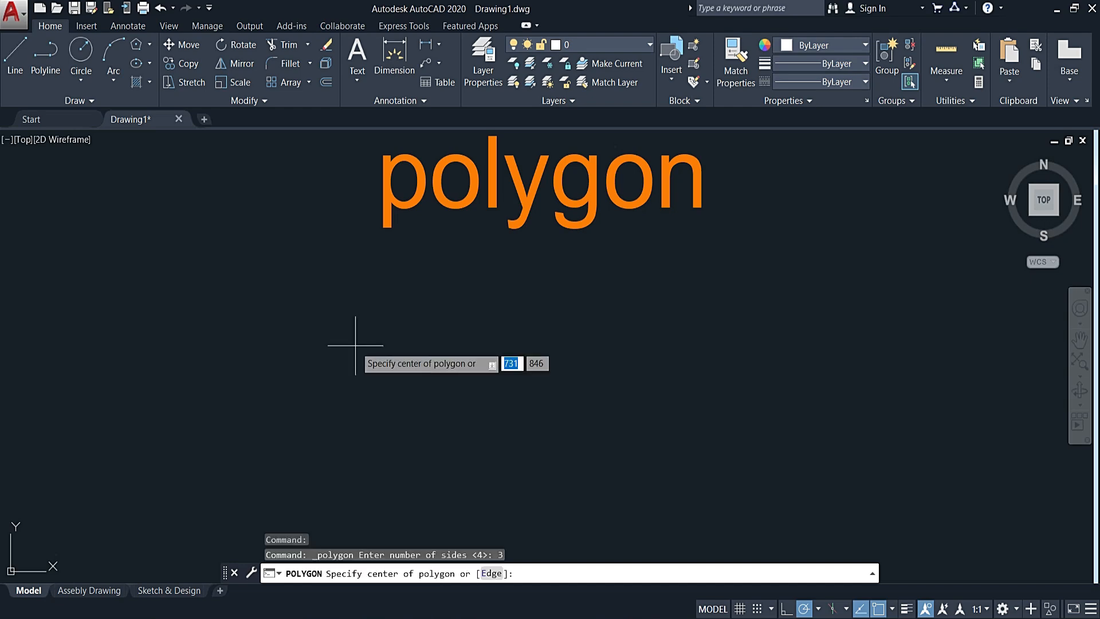
{"action": "left_click", "coordinate": [372, 328]}
{"action": "left_click", "coordinate": [400, 369]}
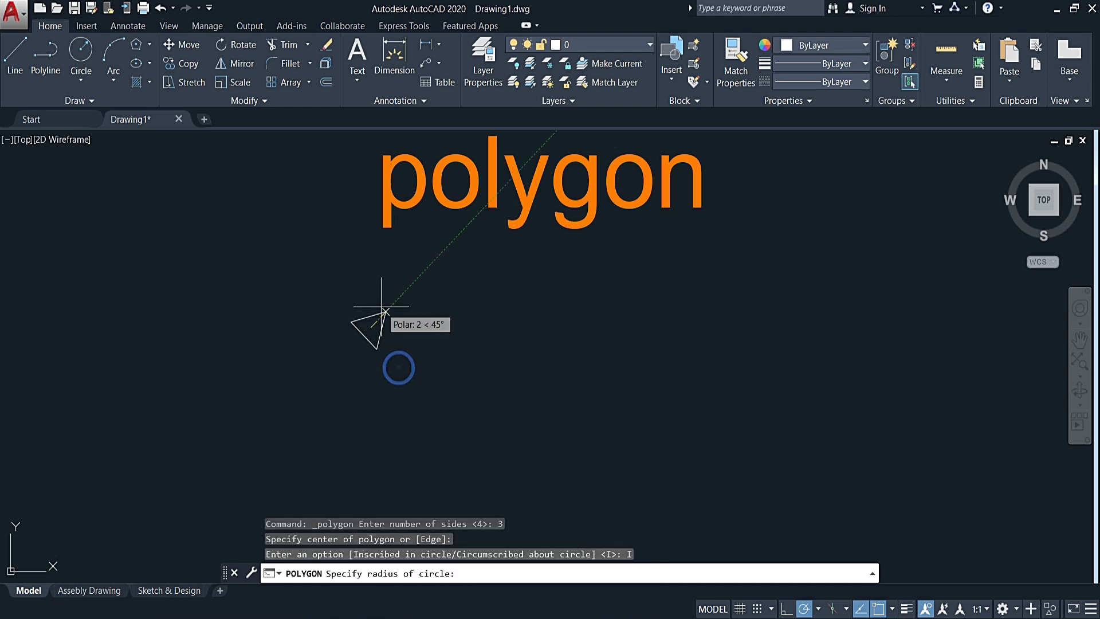
{"action": "left_click", "coordinate": [391, 304]}
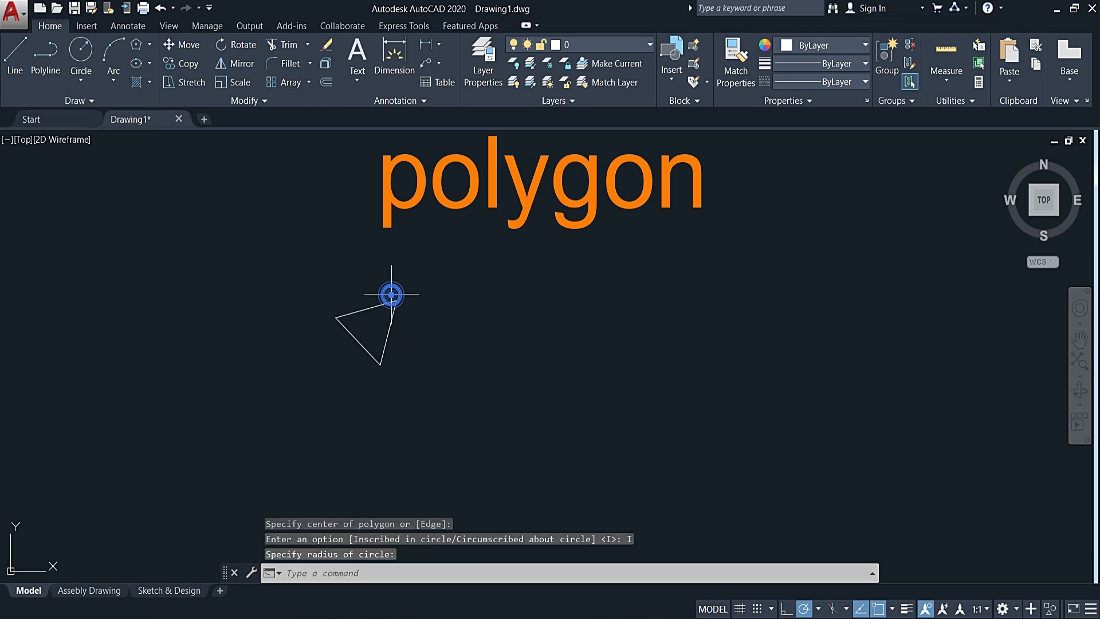
Draw a larger 6-sided polygon, circumscribed about a circle, to the lower right of the triangle
{"action": "left_click", "coordinate": [152, 44]}
{"action": "left_click", "coordinate": [156, 98]}
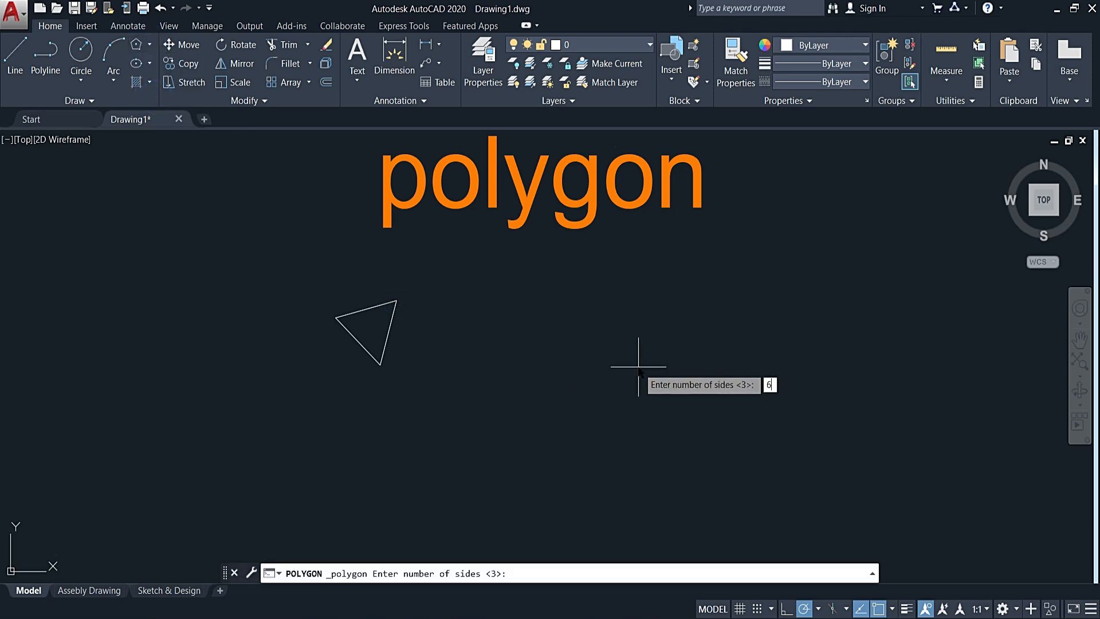
{"action": "key", "text": "Return"}
{"action": "left_click", "coordinate": [587, 393]}
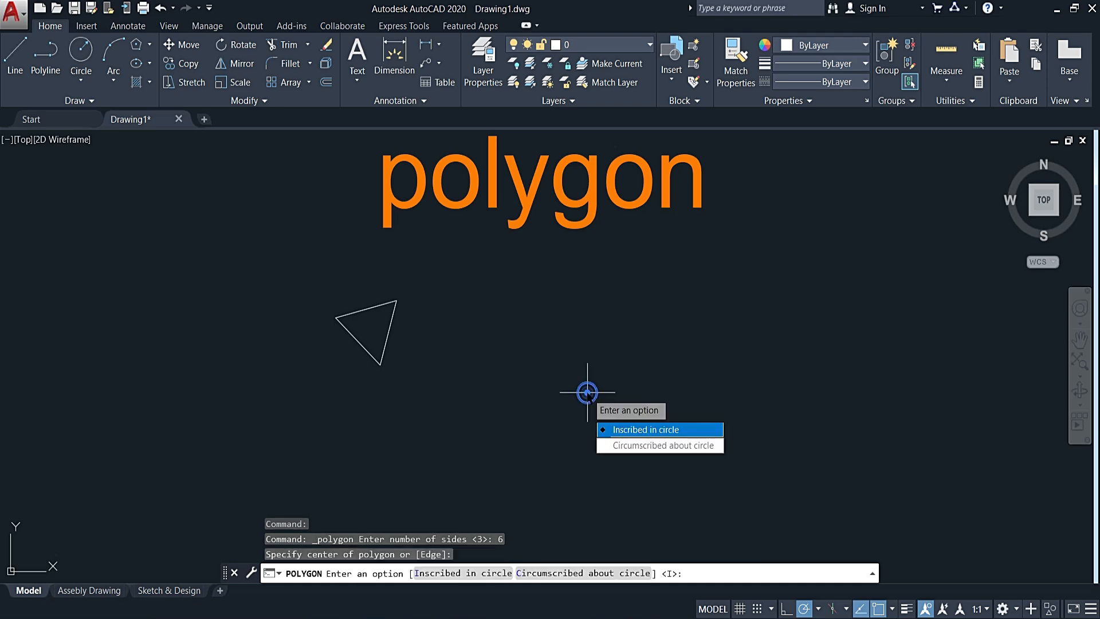
{"action": "left_click", "coordinate": [630, 445]}
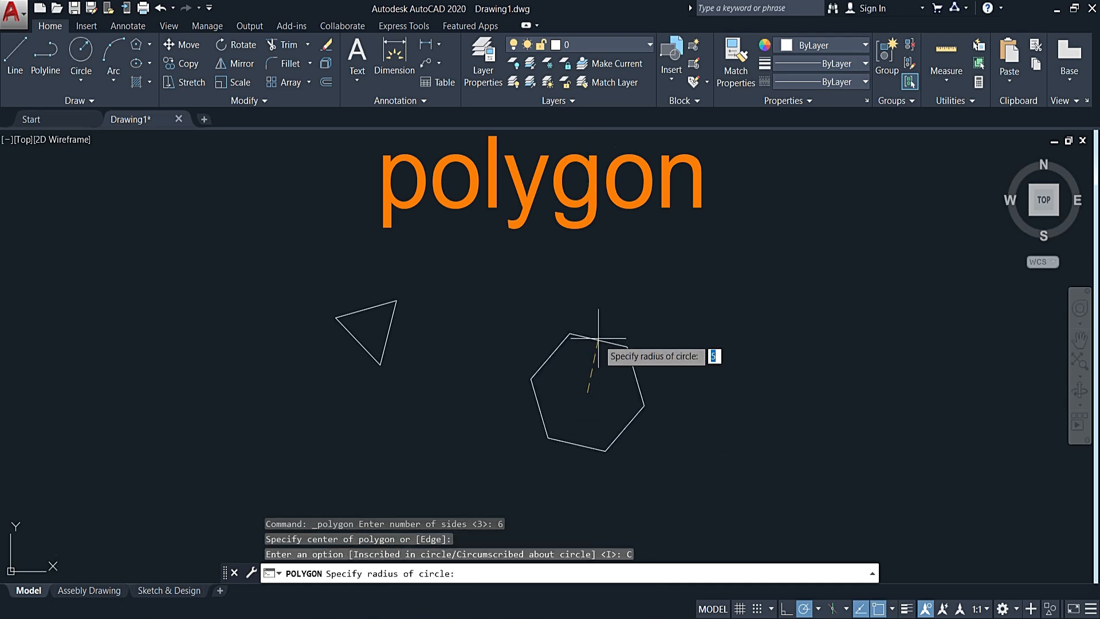
{"action": "left_click", "coordinate": [602, 327]}
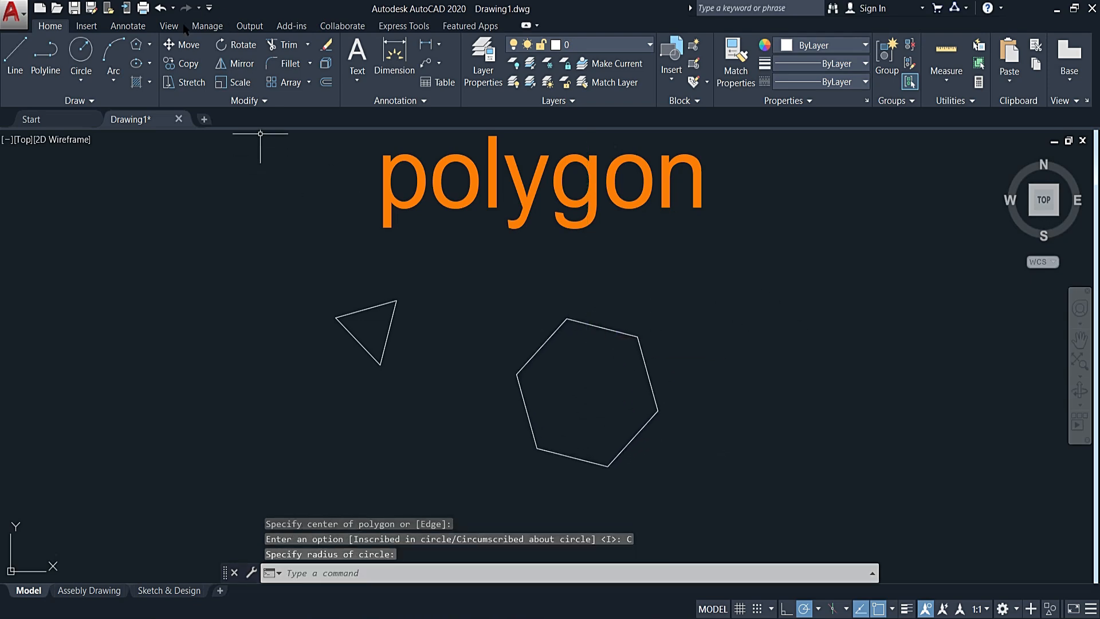
Draw an 8-sided polygon inscribed in a circle to the right of the hexagon, with one corner pointing almost straight up
{"action": "left_click", "coordinate": [149, 45]}
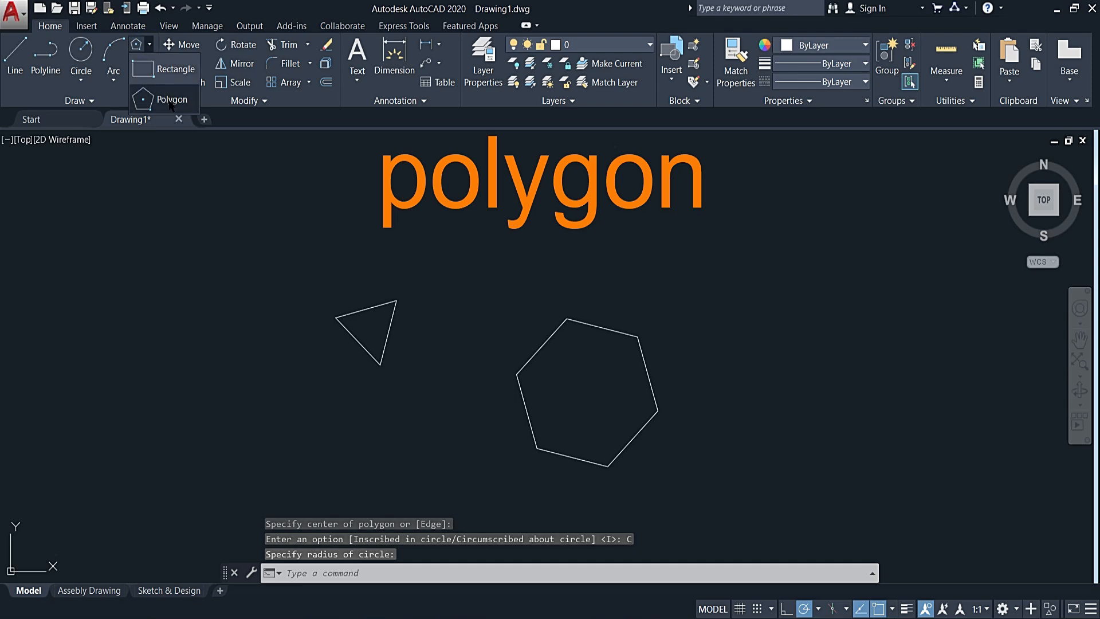
{"action": "left_click", "coordinate": [172, 87]}
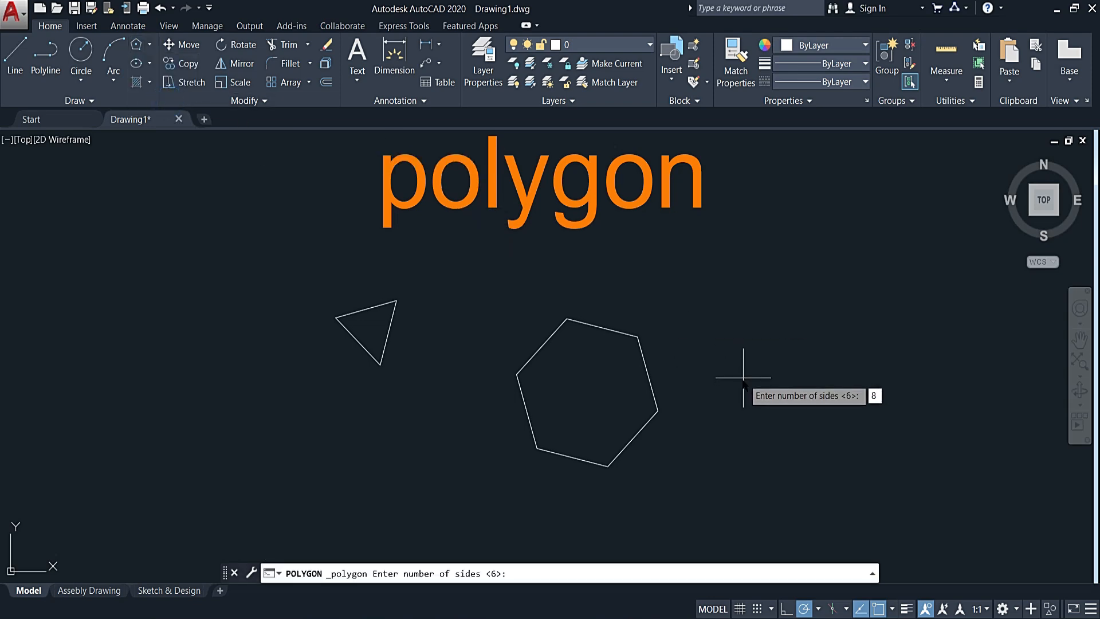
{"action": "key", "text": "Return"}
{"action": "left_click", "coordinate": [817, 392]}
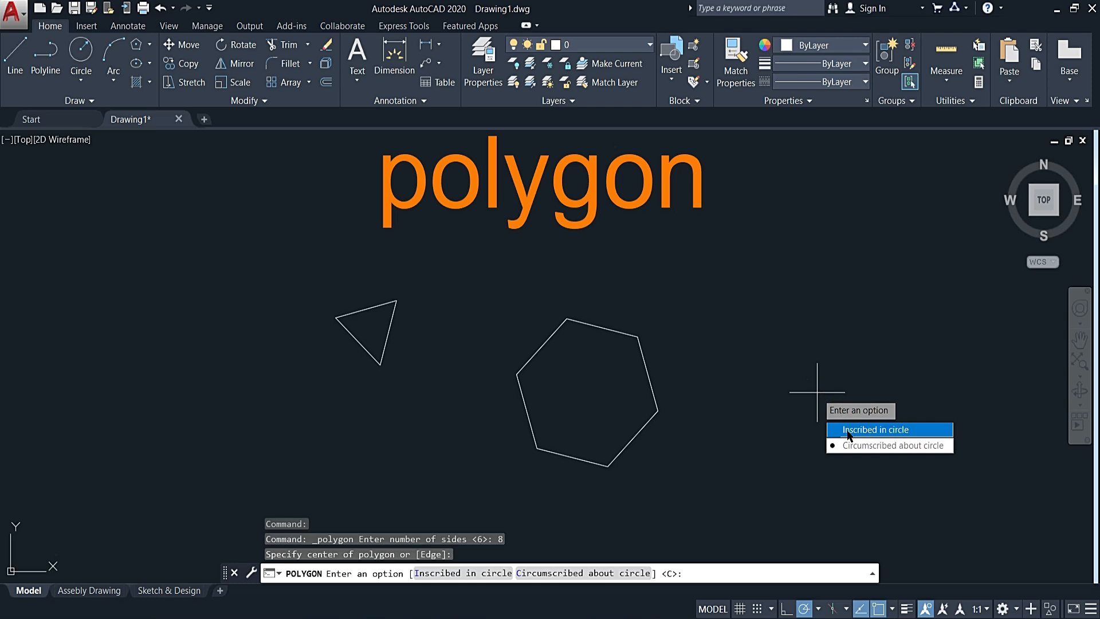
{"action": "left_click", "coordinate": [848, 431]}
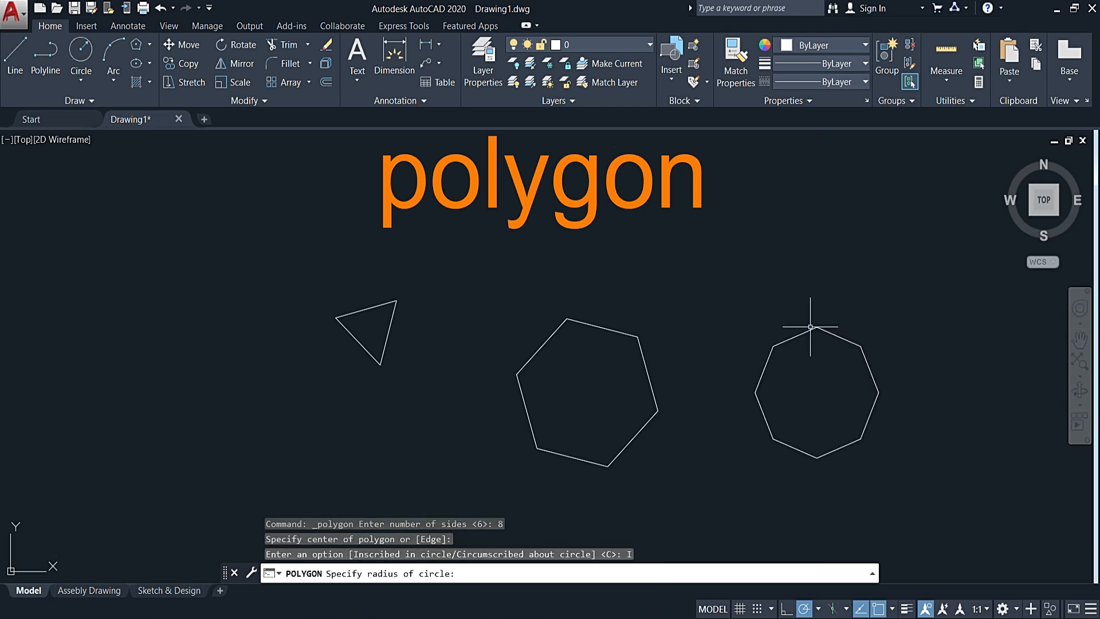
{"action": "left_click", "coordinate": [810, 327]}
{"action": "mouse_move", "coordinate": [712, 395]}
{"action": "middle_mouse_down"}
{"action": "mouse_move", "coordinate": [658, 373]}
{"action": "mouse_move", "coordinate": [640, 378]}
{"action": "middle_mouse_up"}
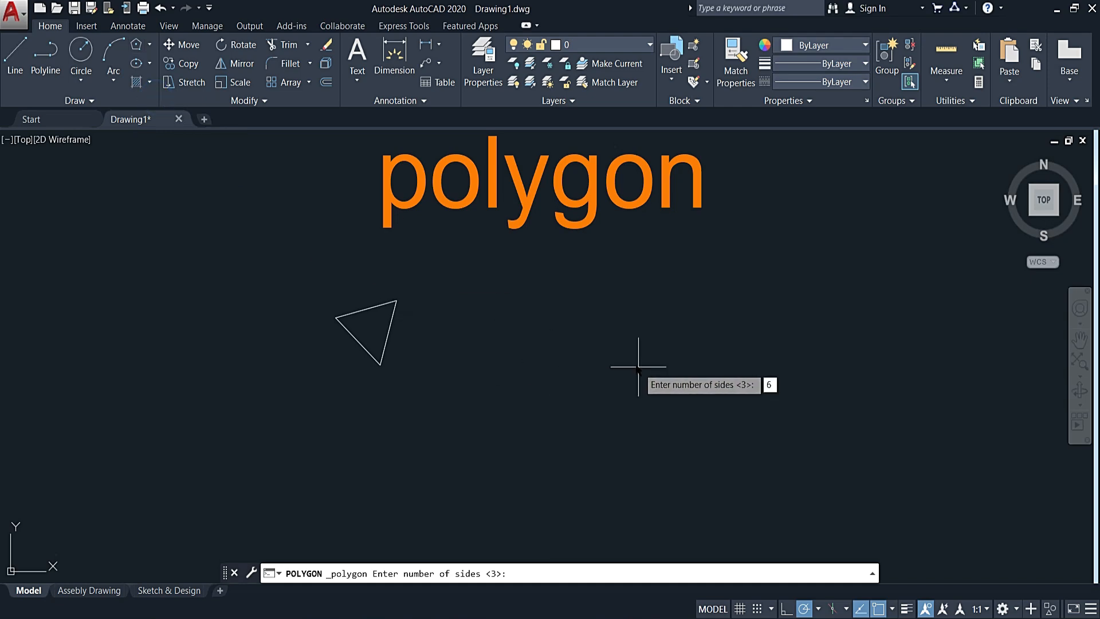
Draw a 6-sided polygon circumscribed about a circle, centred to the lower right of the triangle
{"action": "key", "text": "Return"}
{"action": "left_click", "coordinate": [588, 393]}
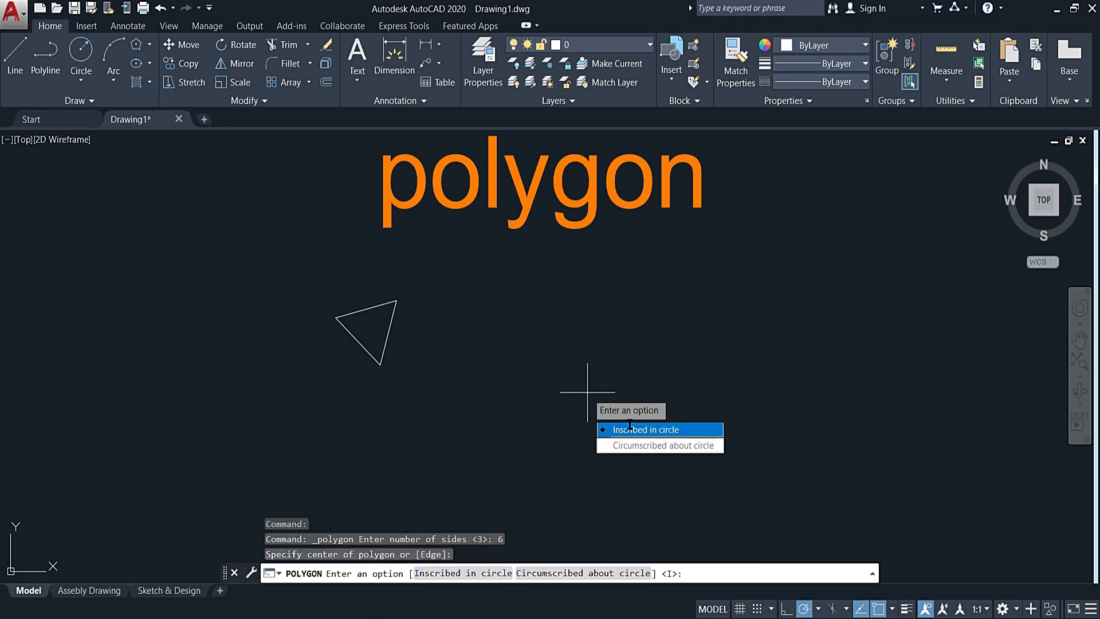
{"action": "left_click", "coordinate": [630, 445]}
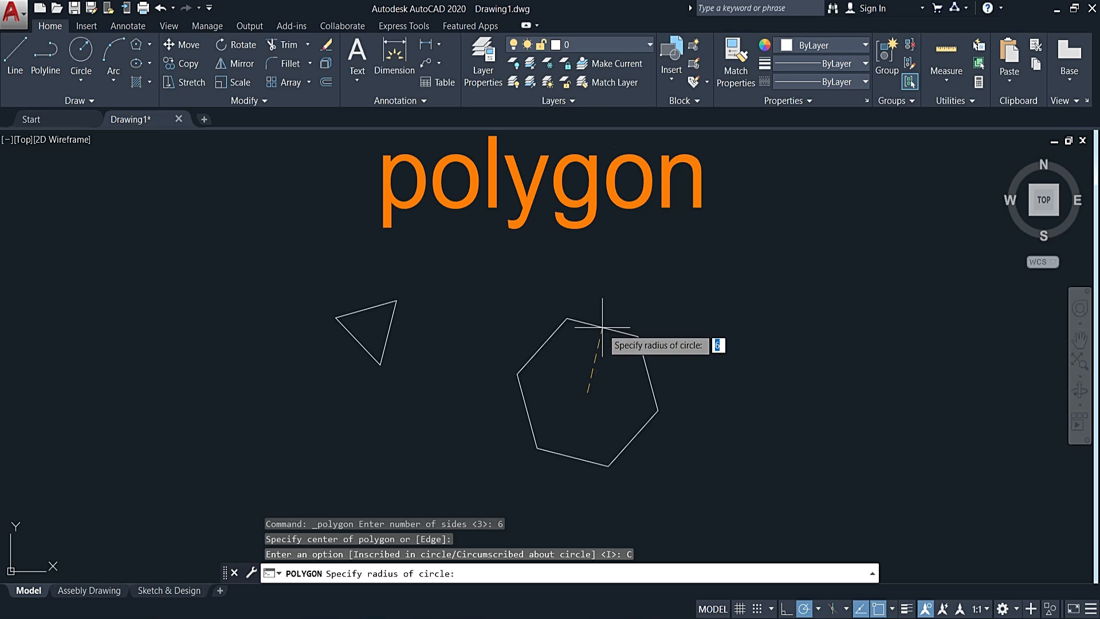
{"action": "left_click", "coordinate": [601, 327]}
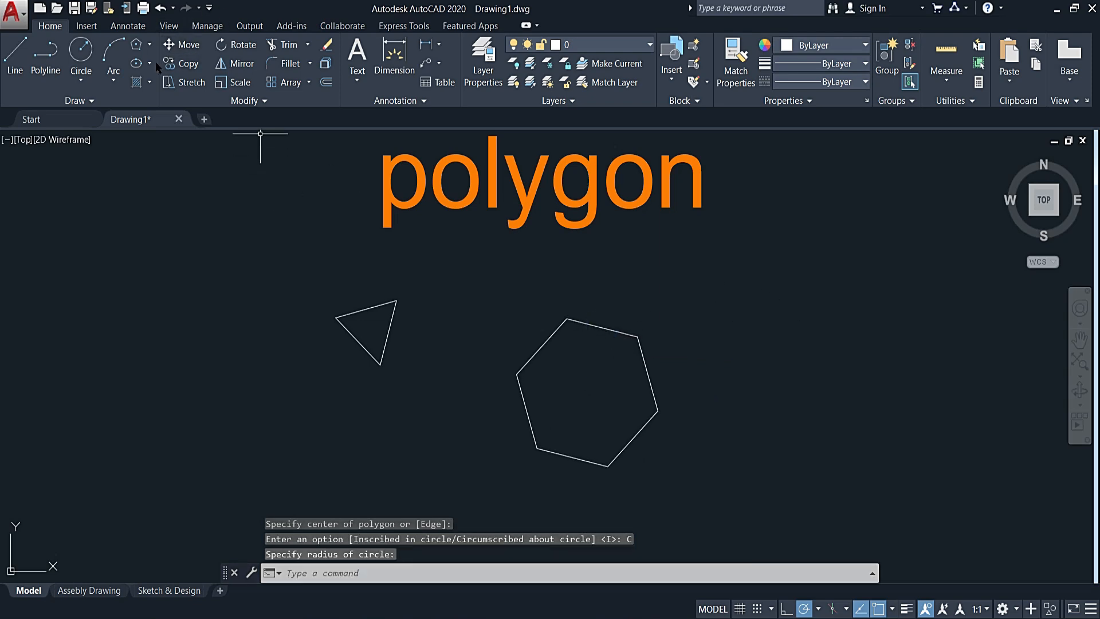
{"action": "left_click", "coordinate": [149, 44]}
{"action": "left_click", "coordinate": [169, 95]}
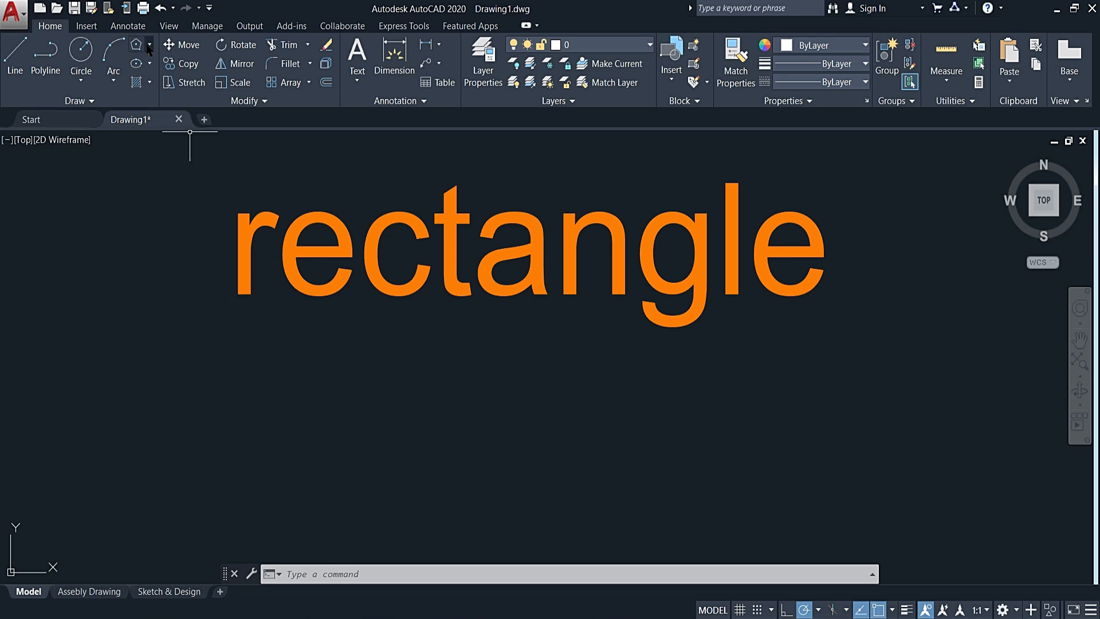
Draw a rectangle that is wider than tall beneath the first letters of the rectangle title
{"action": "left_click", "coordinate": [150, 46]}
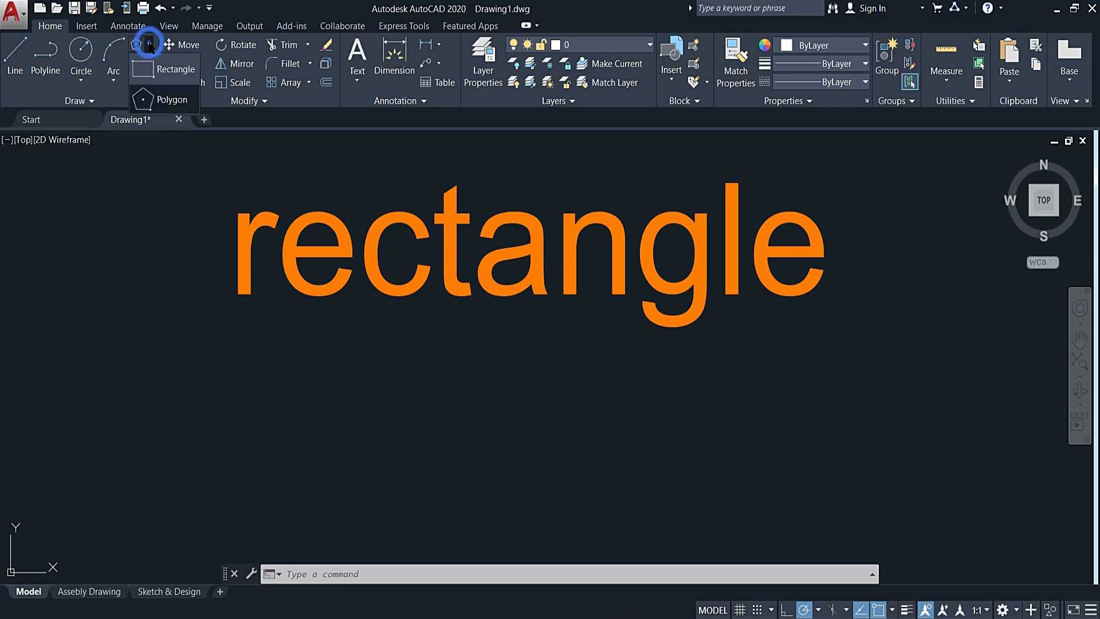
{"action": "left_click", "coordinate": [166, 70]}
{"action": "left_click", "coordinate": [274, 351]}
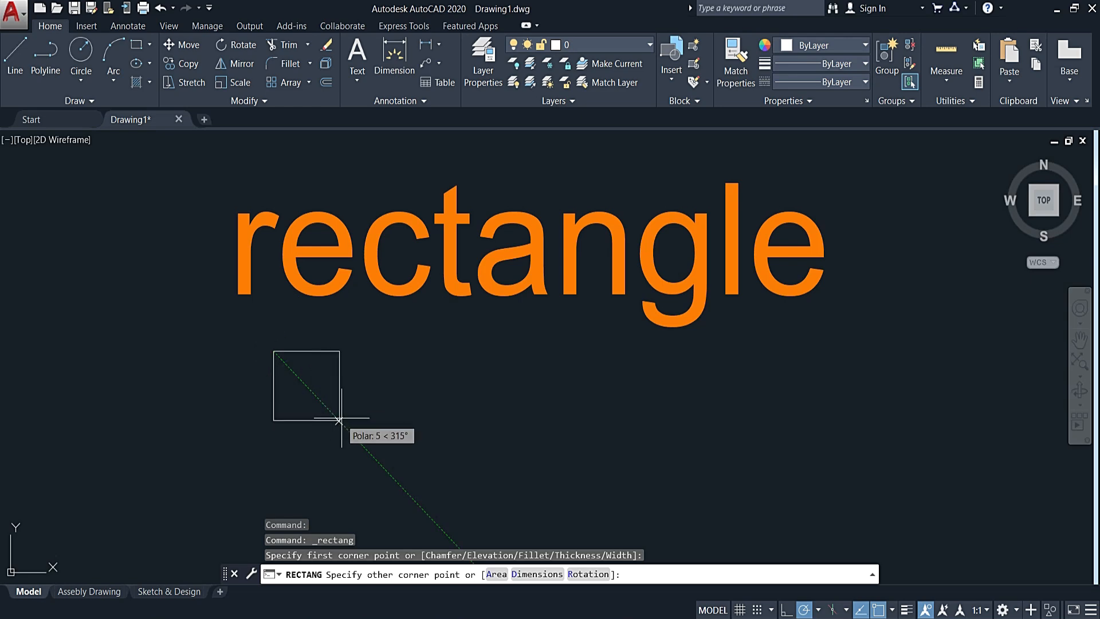
{"action": "left_click", "coordinate": [387, 435]}
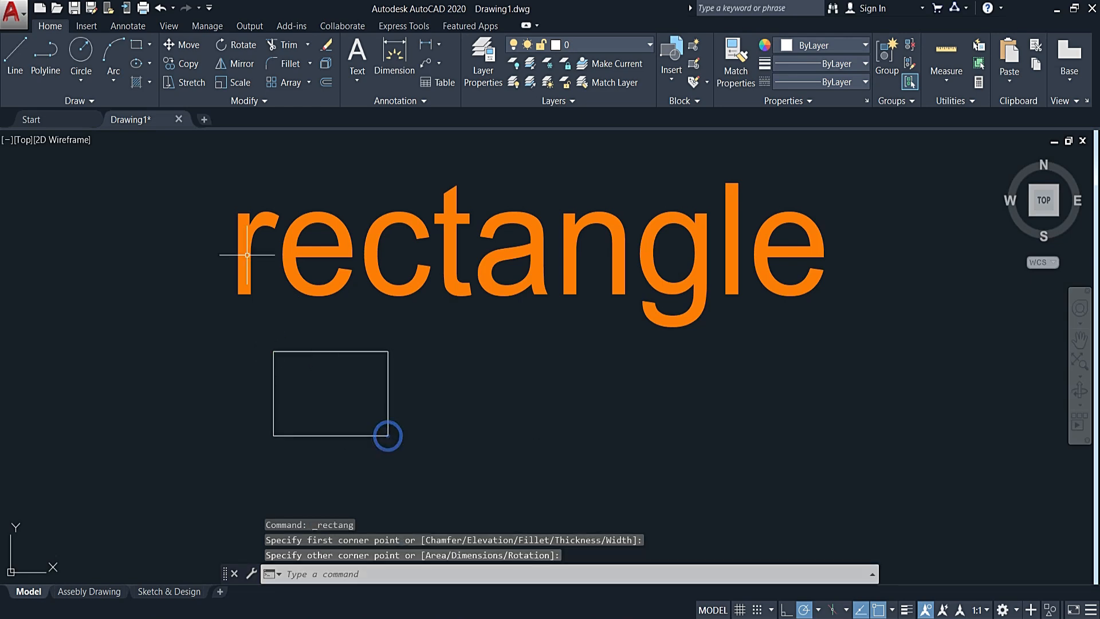
Draw a second, taller upright rectangle to the right of the first one, with their upper edges roughly level
{"action": "left_click", "coordinate": [150, 46]}
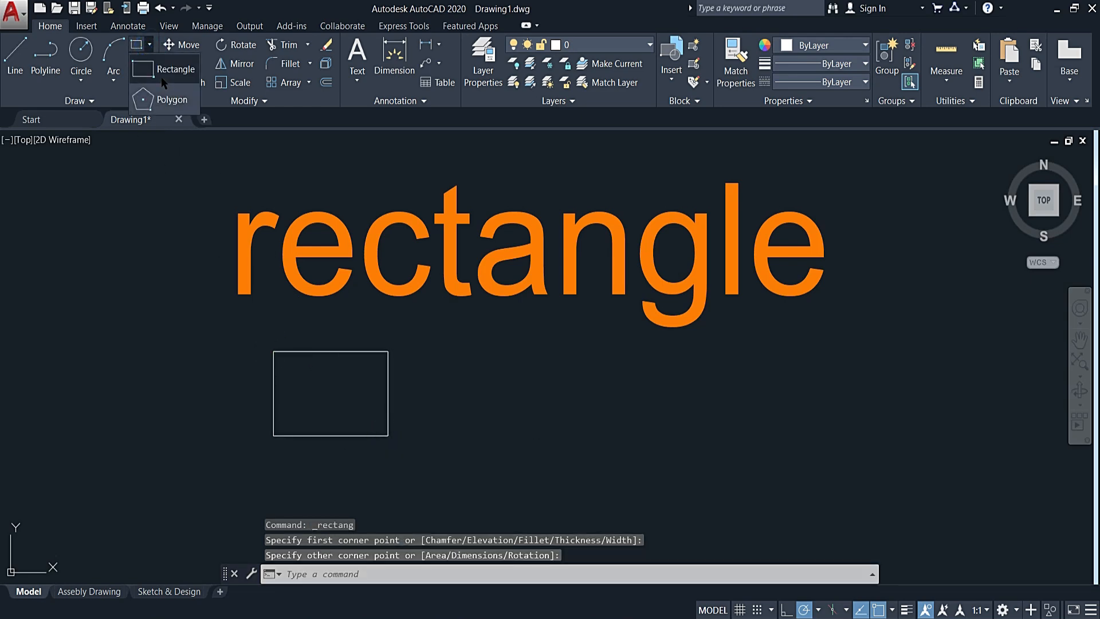
{"action": "left_click", "coordinate": [166, 70]}
{"action": "left_click", "coordinate": [475, 350]}
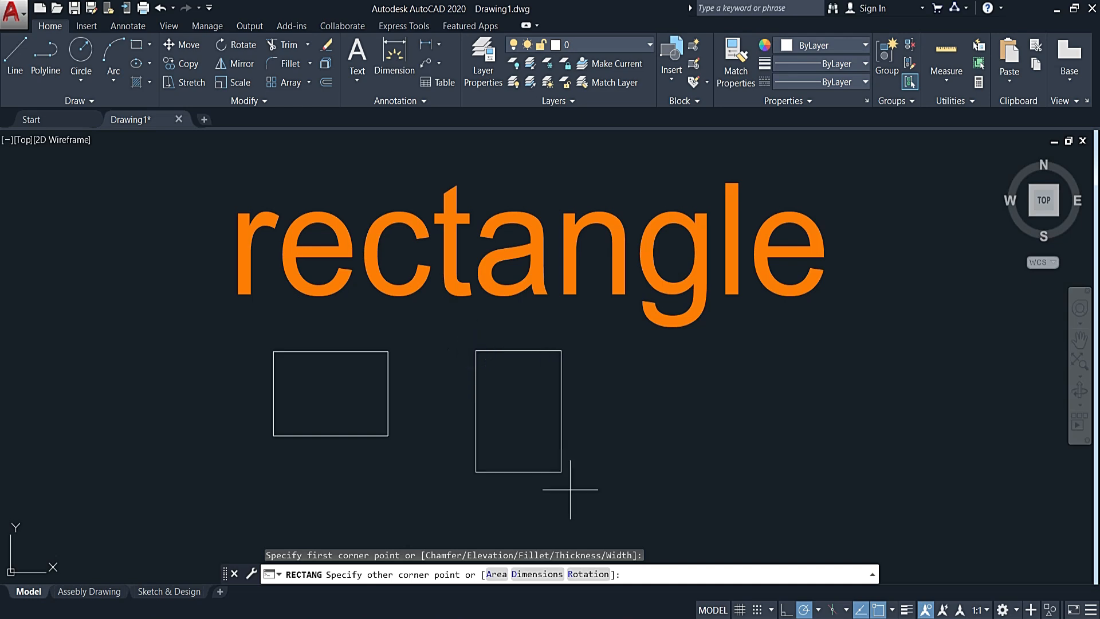
{"action": "left_click", "coordinate": [572, 512]}
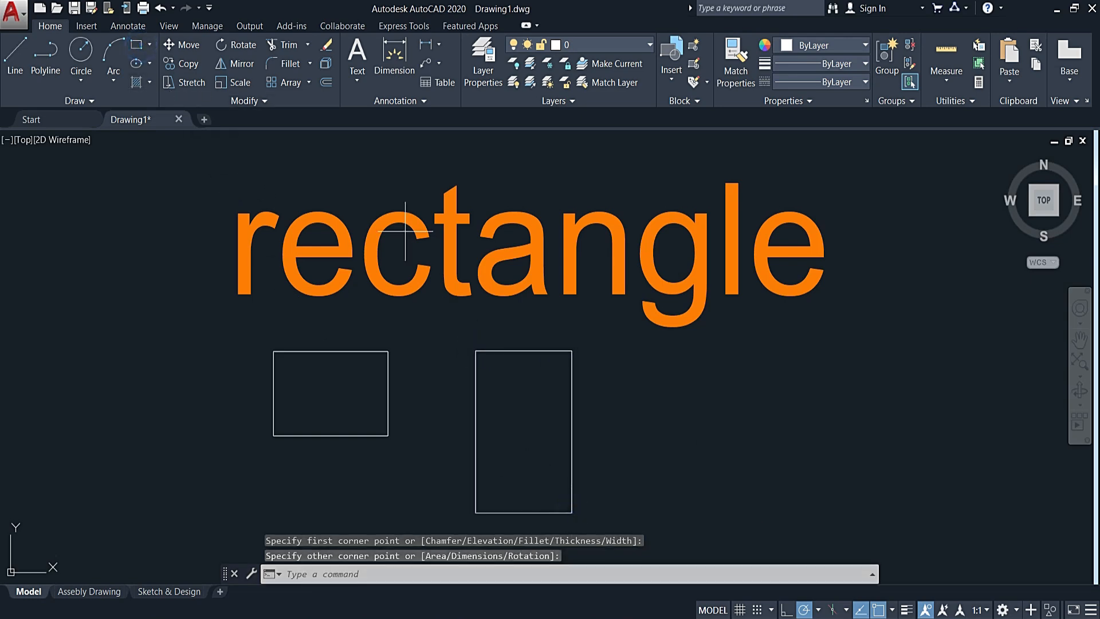
{"action": "key", "text": "Return"}
{"action": "left_click", "coordinate": [703, 410]}
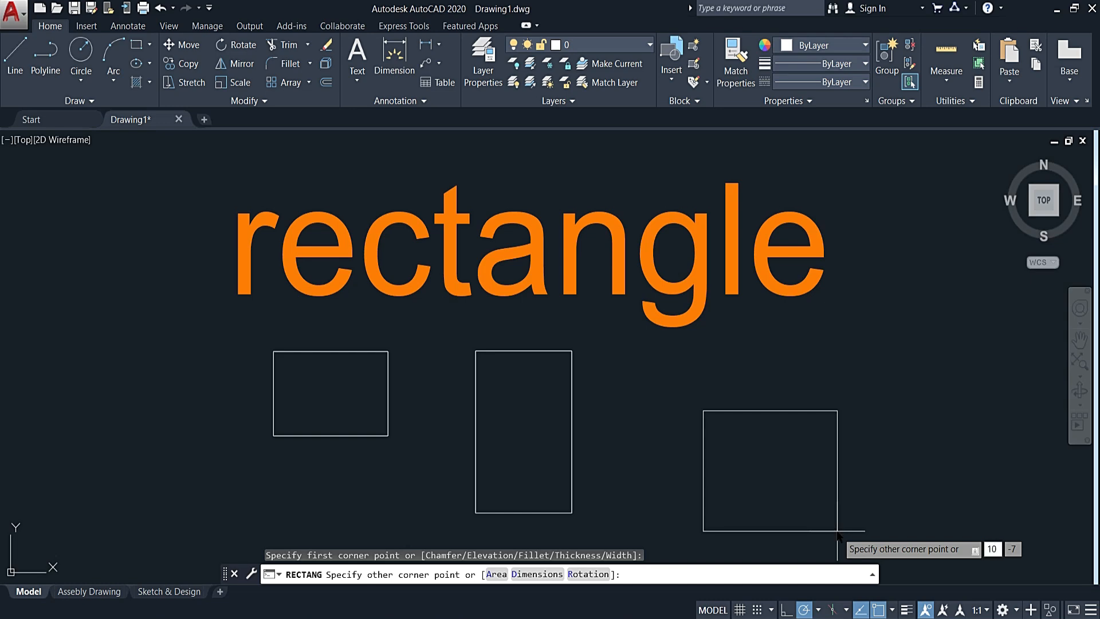
{"action": "type", "text": "10"}
{"action": "key", "text": "Tab"}
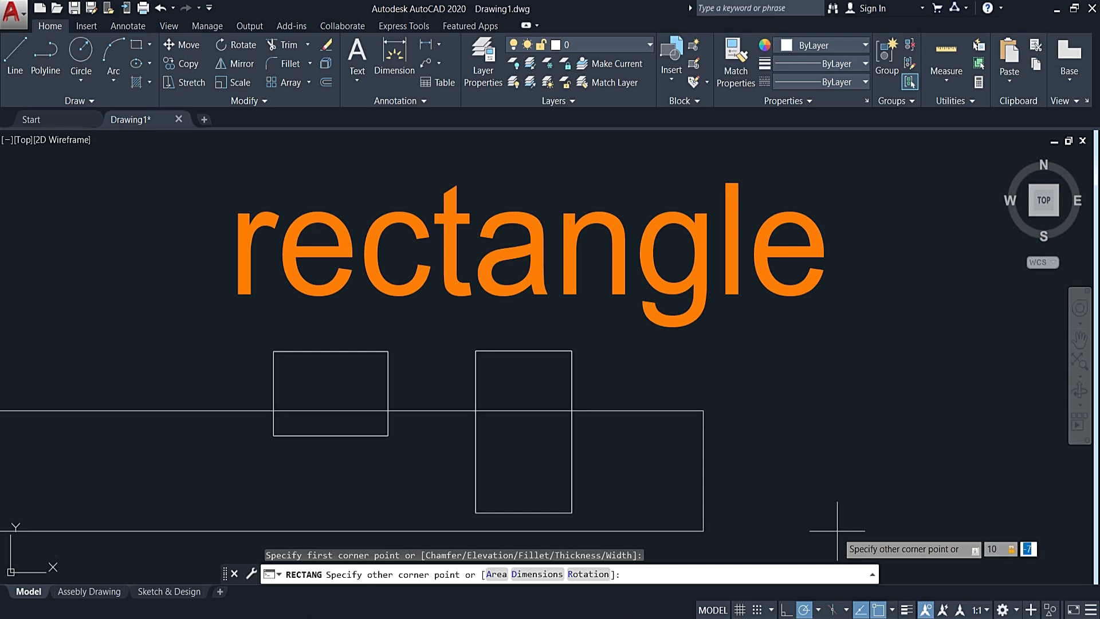
{"action": "key", "text": "Return"}
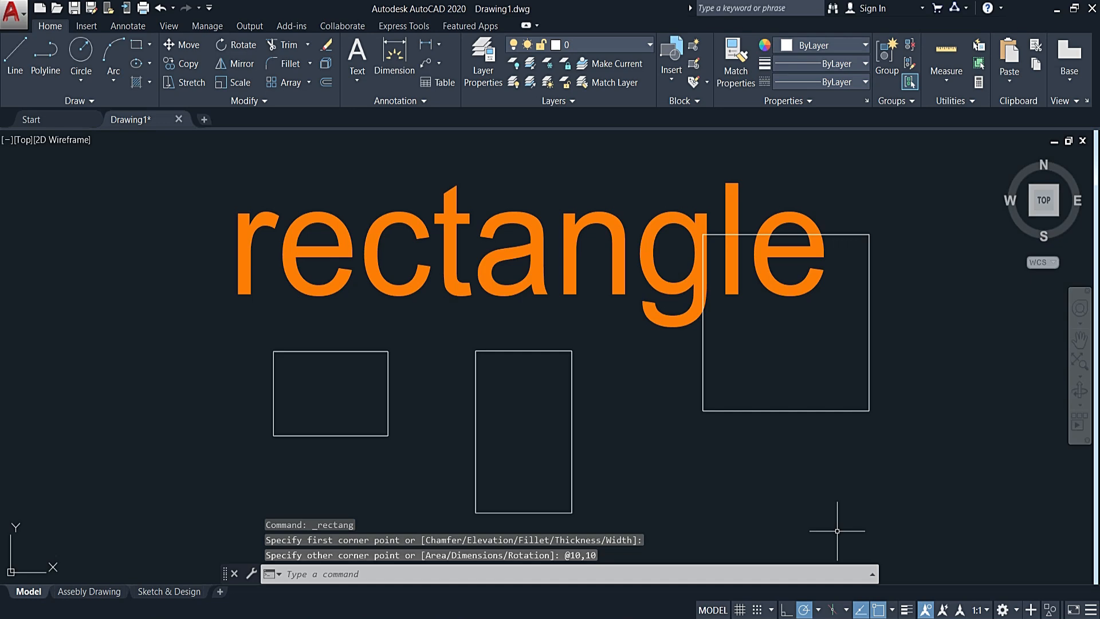
Move the 10 by 10 rectangle down and slightly to the left, away from the title text
{"action": "left_click", "coordinate": [841, 394]}
{"action": "left_click", "coordinate": [770, 476]}
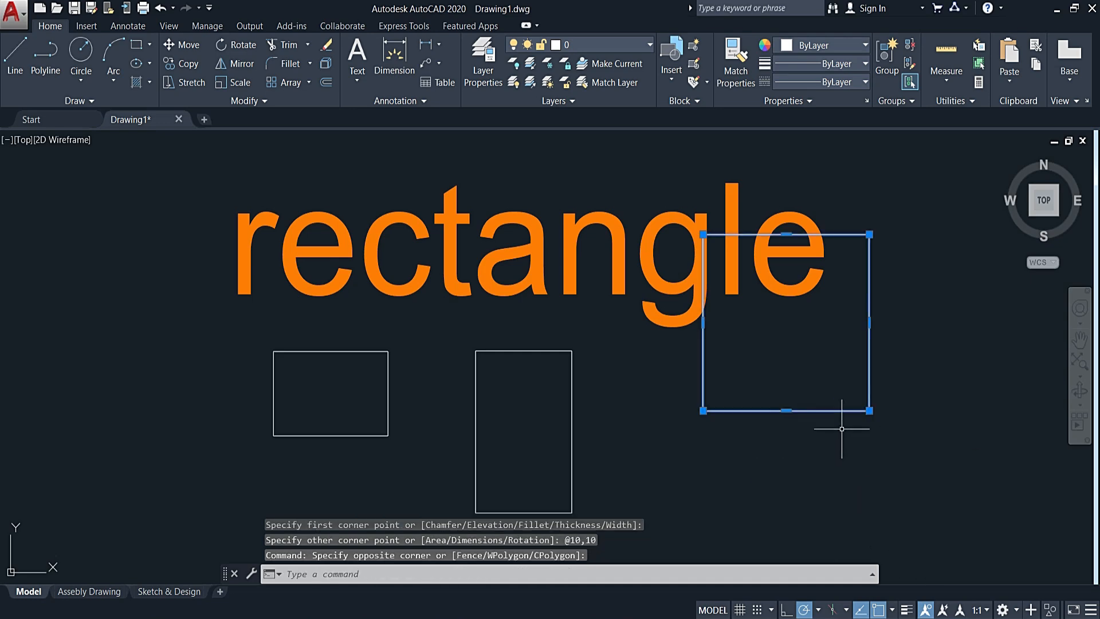
{"action": "type", "text": "m"}
{"action": "key", "text": "Return"}
{"action": "left_click", "coordinate": [836, 401]}
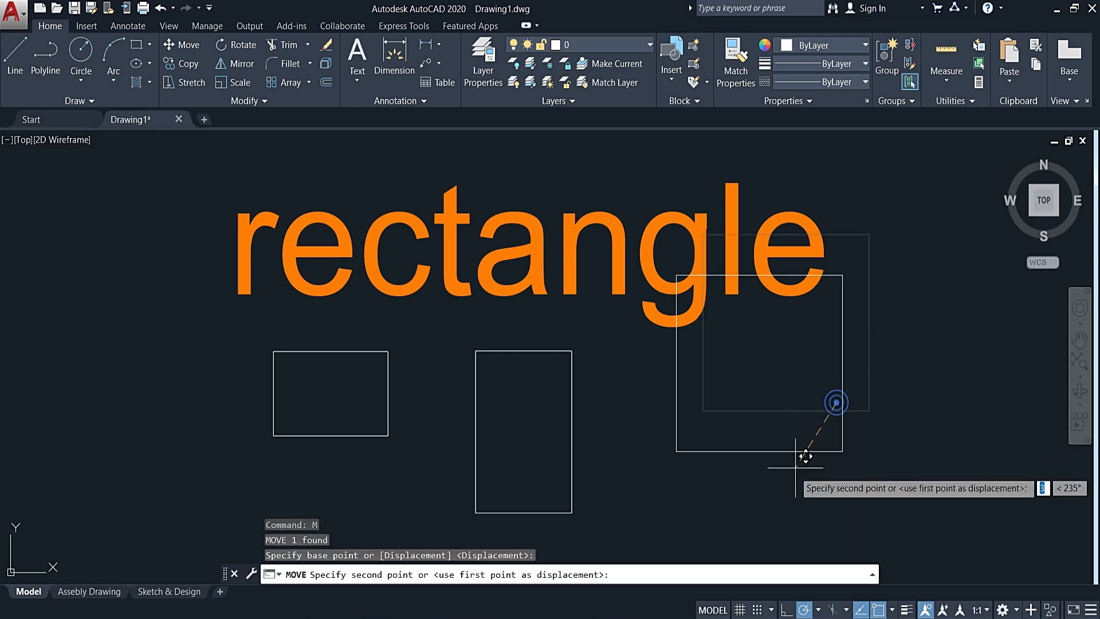
{"action": "left_click", "coordinate": [775, 509]}
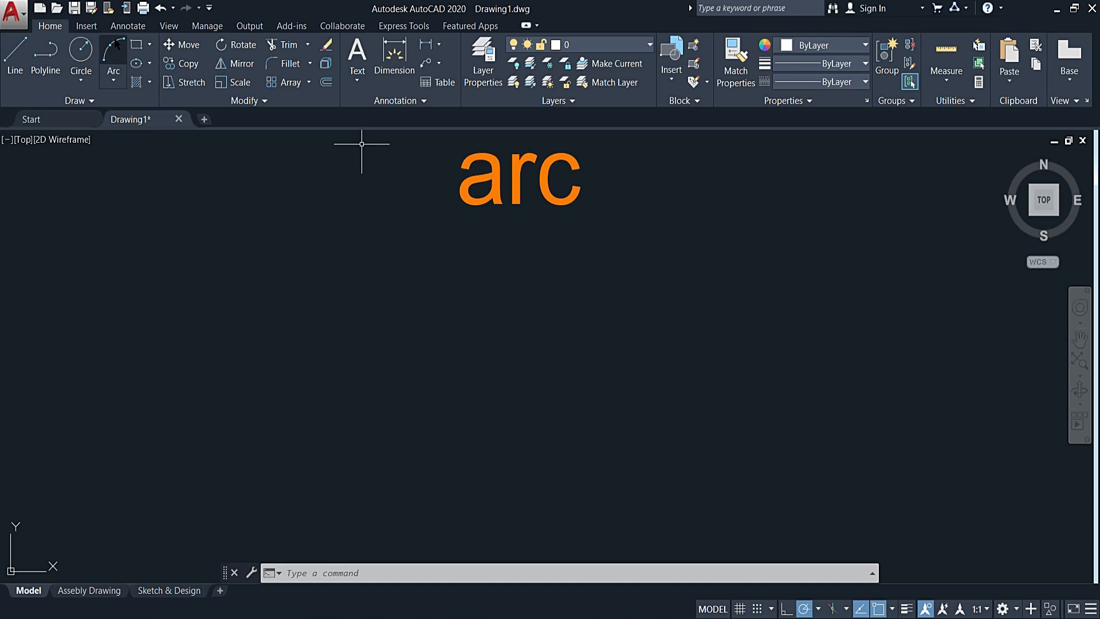
Draw a 3-Point arc that bulges upward, below and to the left of the arc title
{"action": "left_click", "coordinate": [113, 80]}
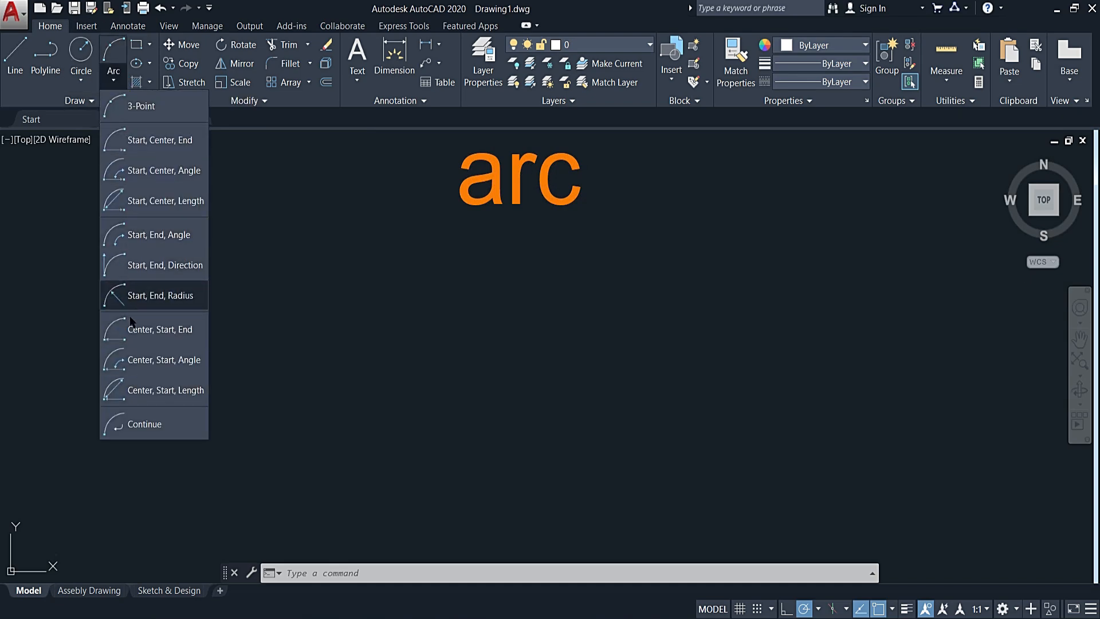
{"action": "left_click", "coordinate": [146, 109]}
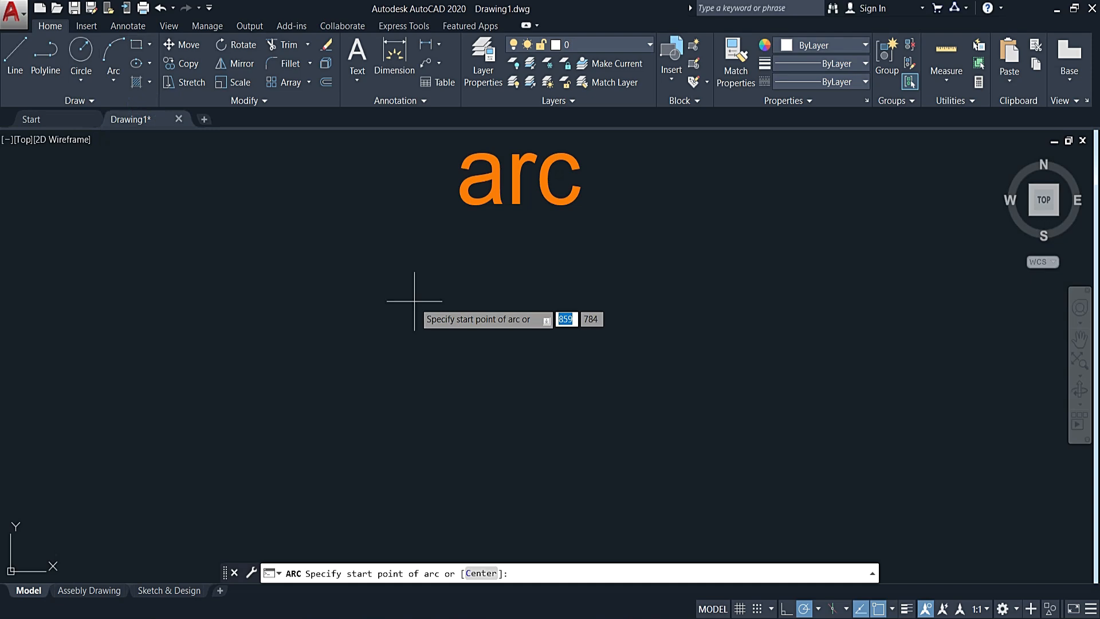
{"action": "left_click", "coordinate": [340, 321]}
{"action": "left_click", "coordinate": [414, 284]}
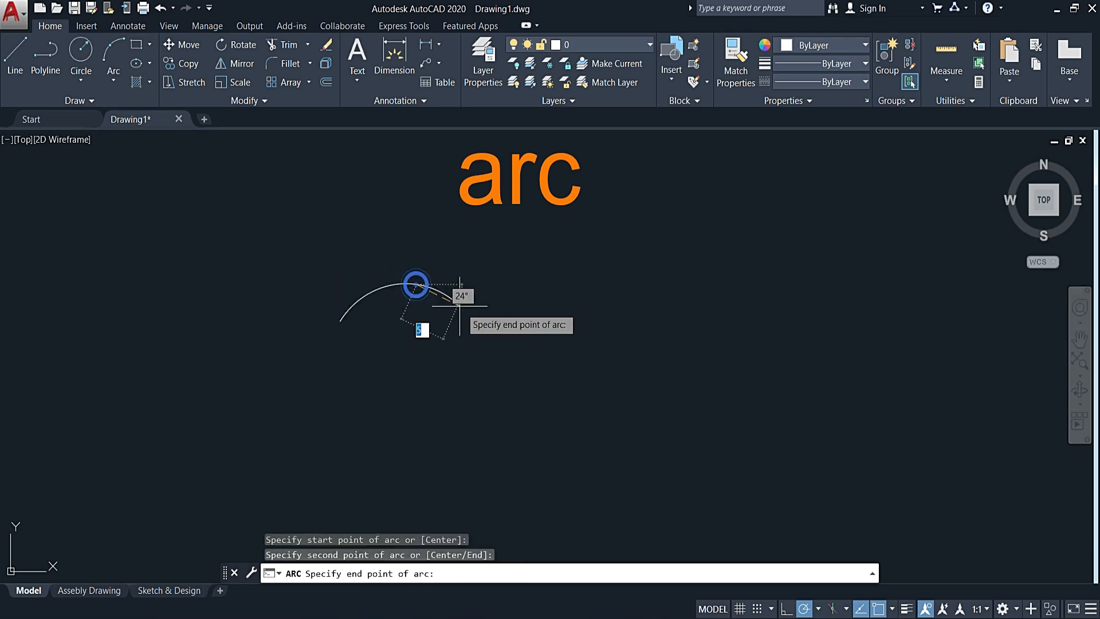
{"action": "left_click", "coordinate": [482, 324]}
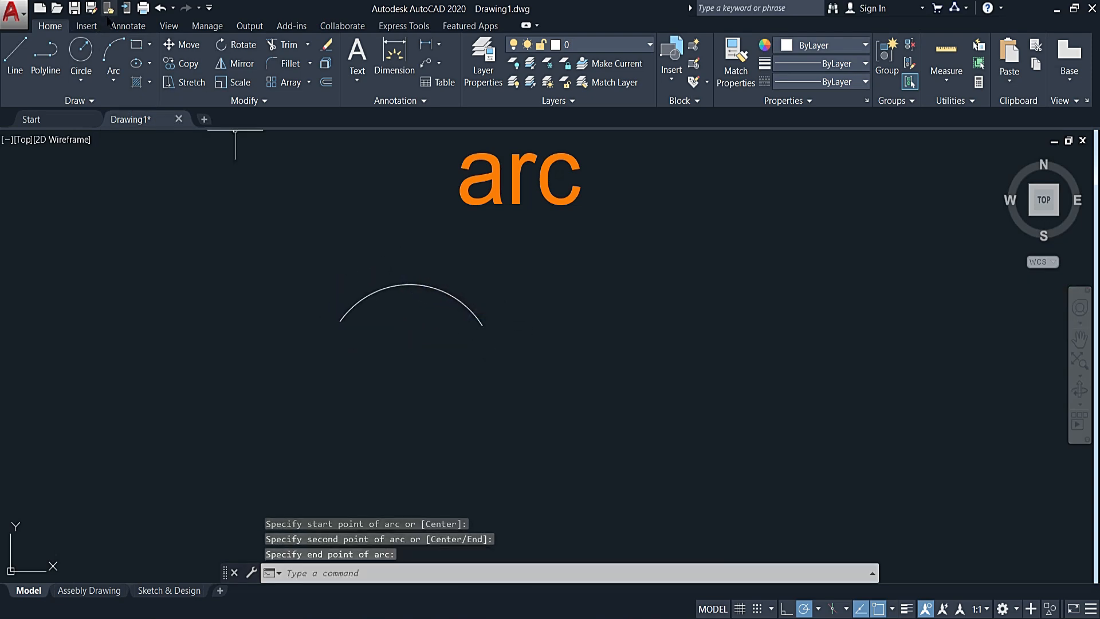
Draw a Start, Center, Angle arc that bulges to the right, placed right of the first arc
{"action": "left_click", "coordinate": [117, 77]}
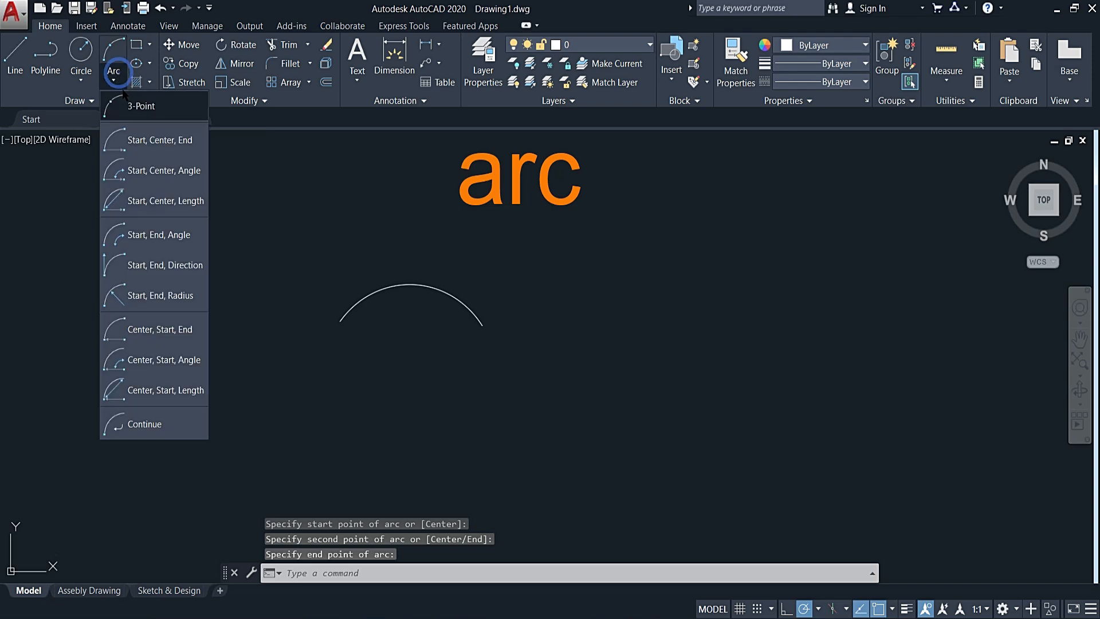
{"action": "left_click", "coordinate": [150, 170]}
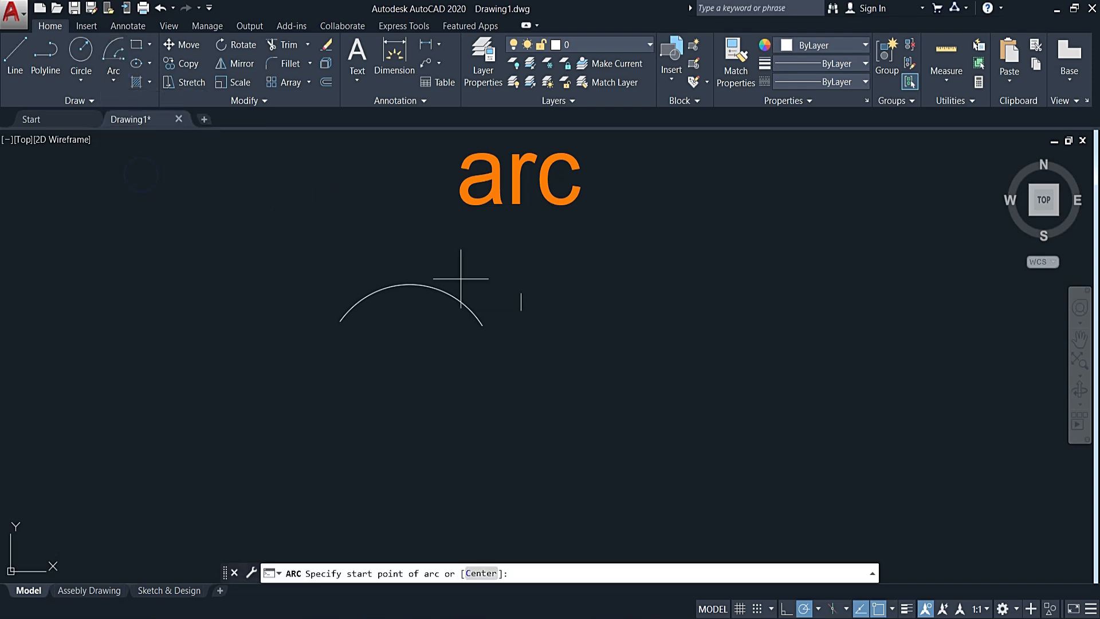
{"action": "left_click", "coordinate": [625, 393]}
{"action": "left_click", "coordinate": [629, 316]}
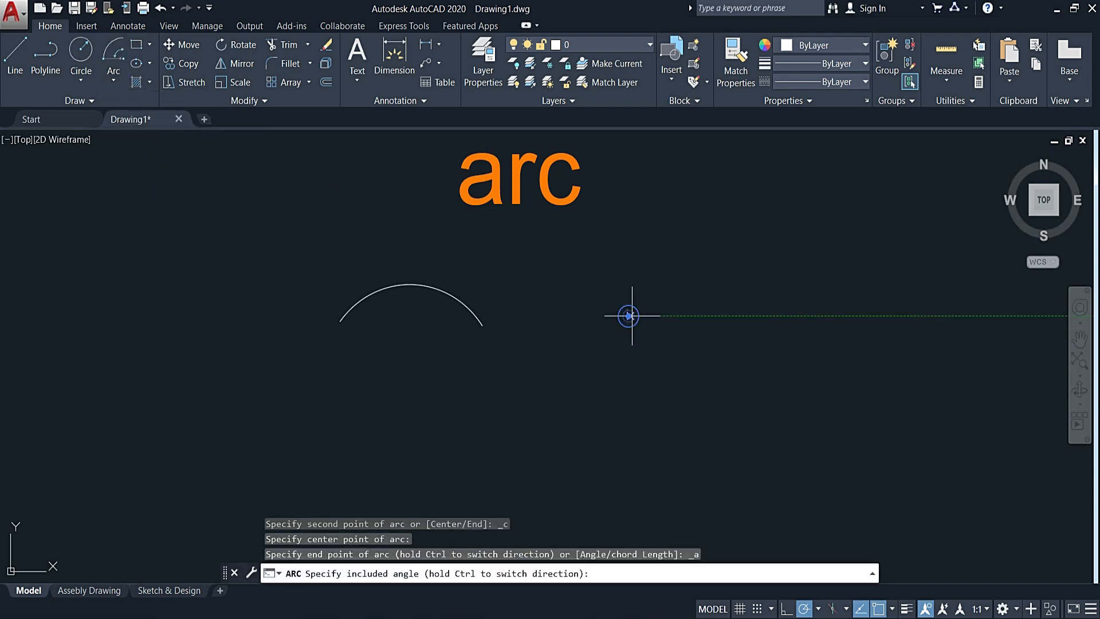
{"action": "left_click", "coordinate": [566, 303]}
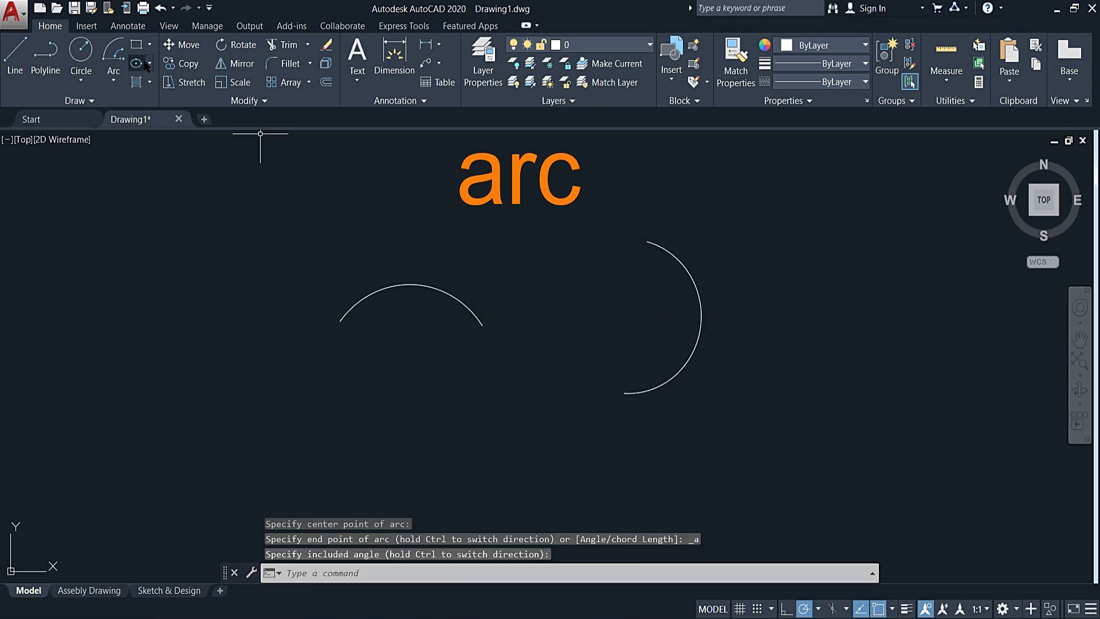
Draw a short, shallow Start, End, Radius arc that sags downward, below the first arc
{"action": "left_click", "coordinate": [119, 80]}
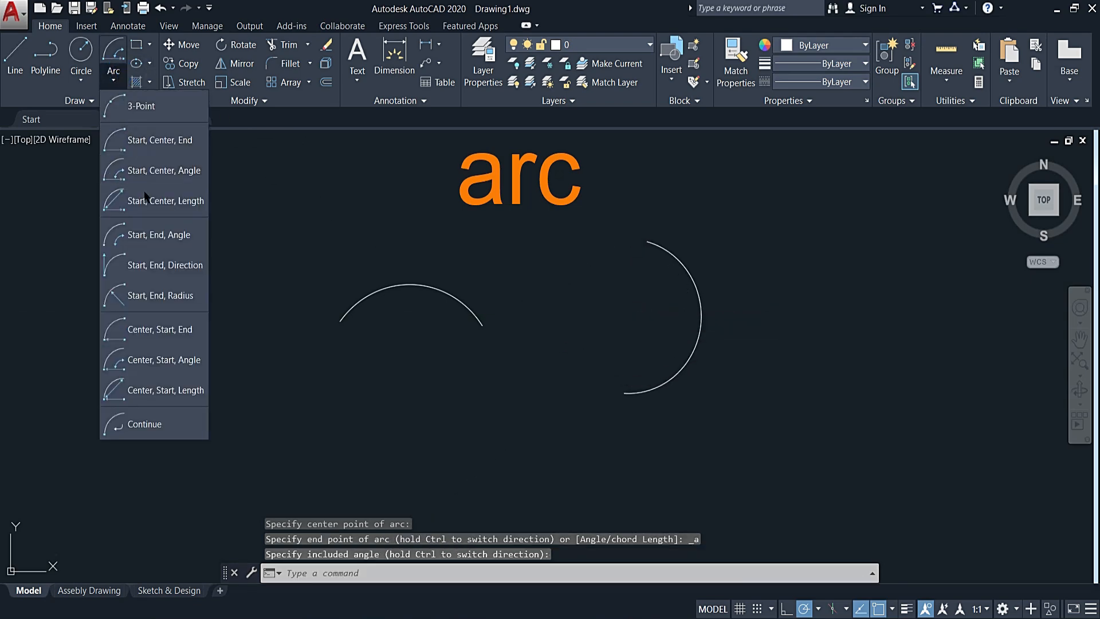
{"action": "left_click", "coordinate": [150, 294]}
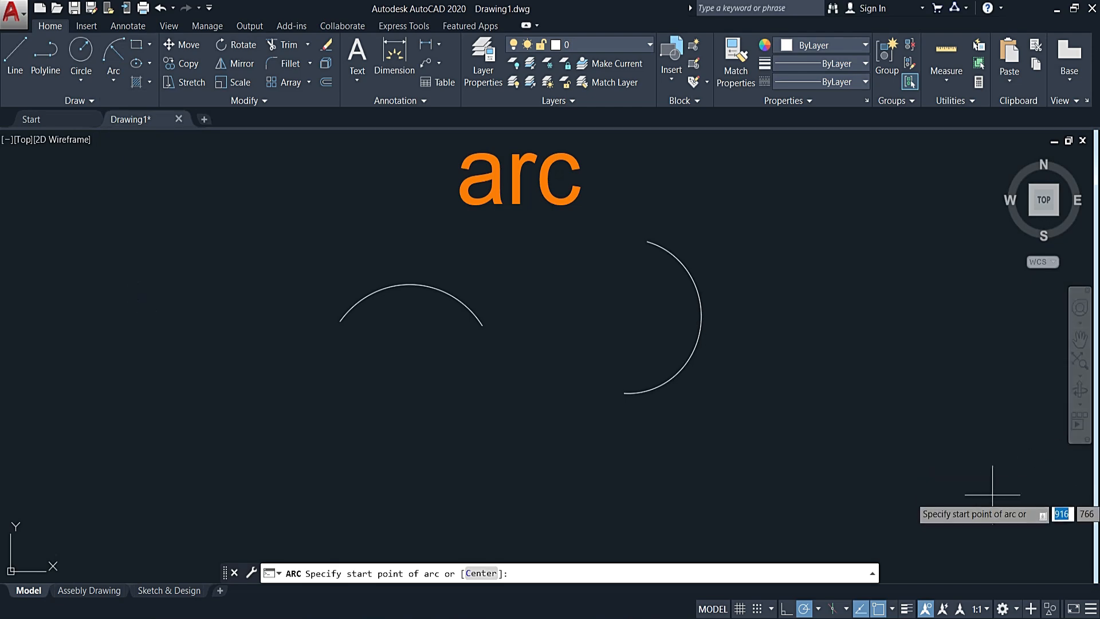
{"action": "left_click", "coordinate": [489, 461]}
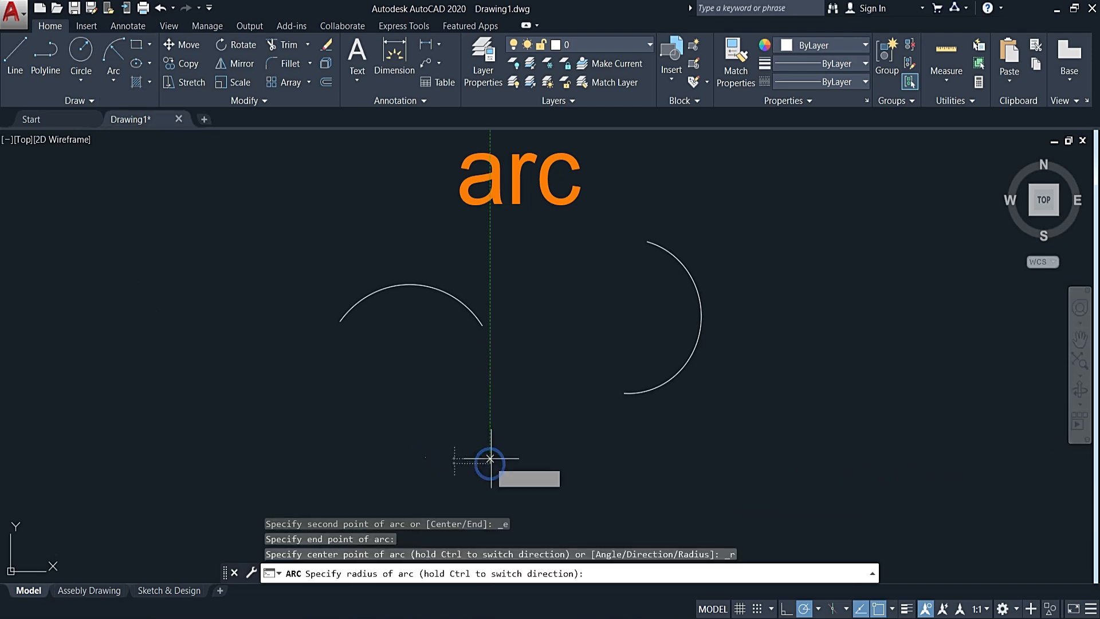
{"action": "left_click", "coordinate": [495, 359]}
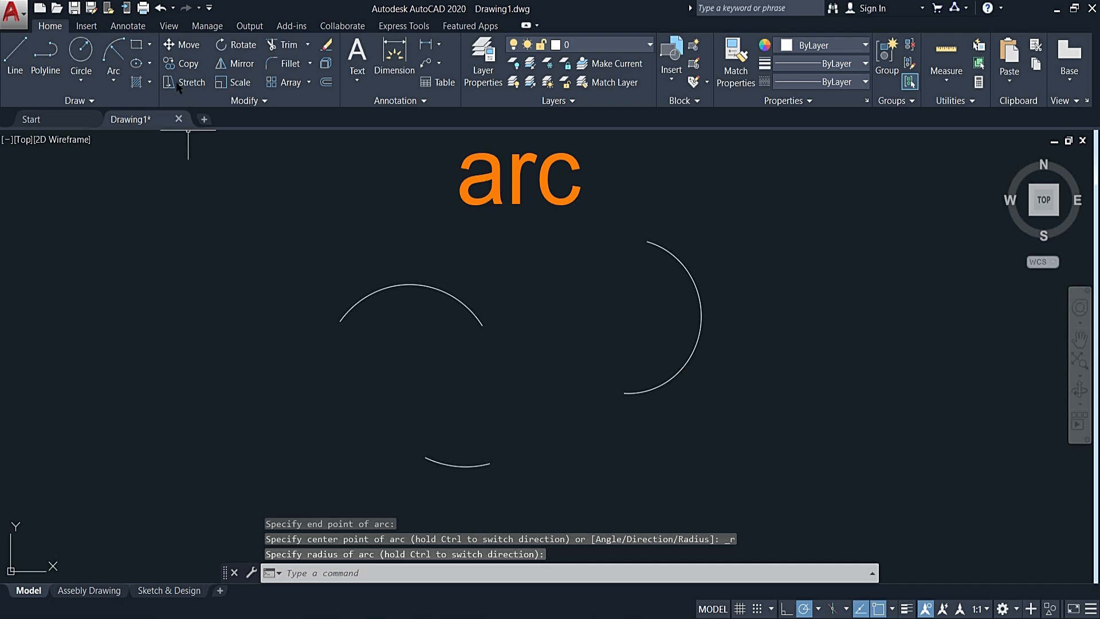
{"action": "left_click", "coordinate": [114, 75]}
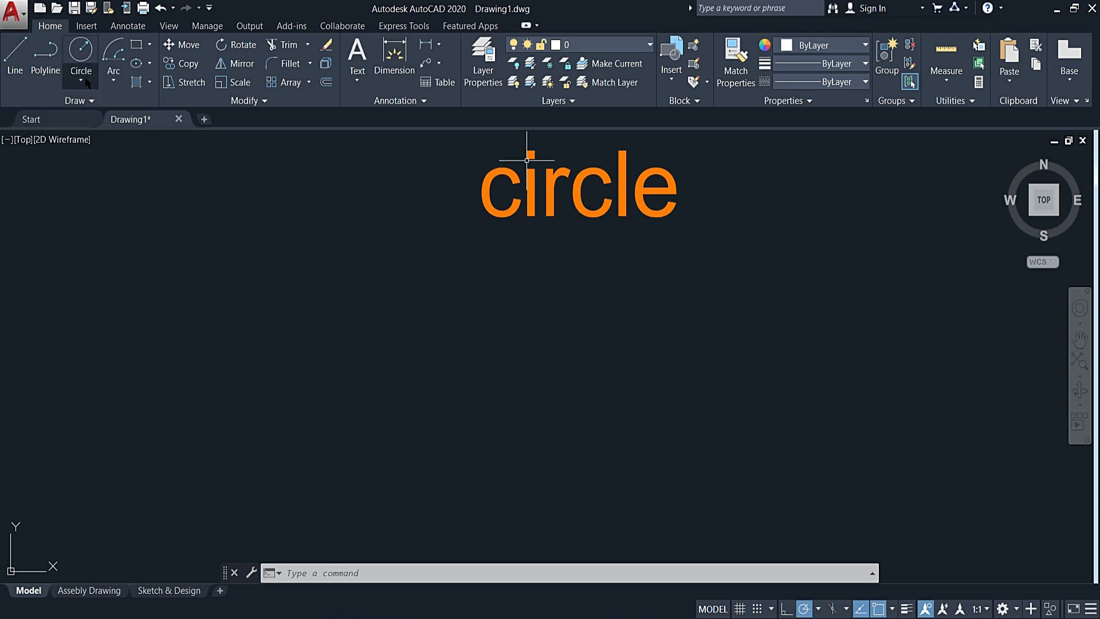
Draw a Center, Radius circle with a radius of 10, below and to the left of the circle title
{"action": "left_click", "coordinate": [86, 81]}
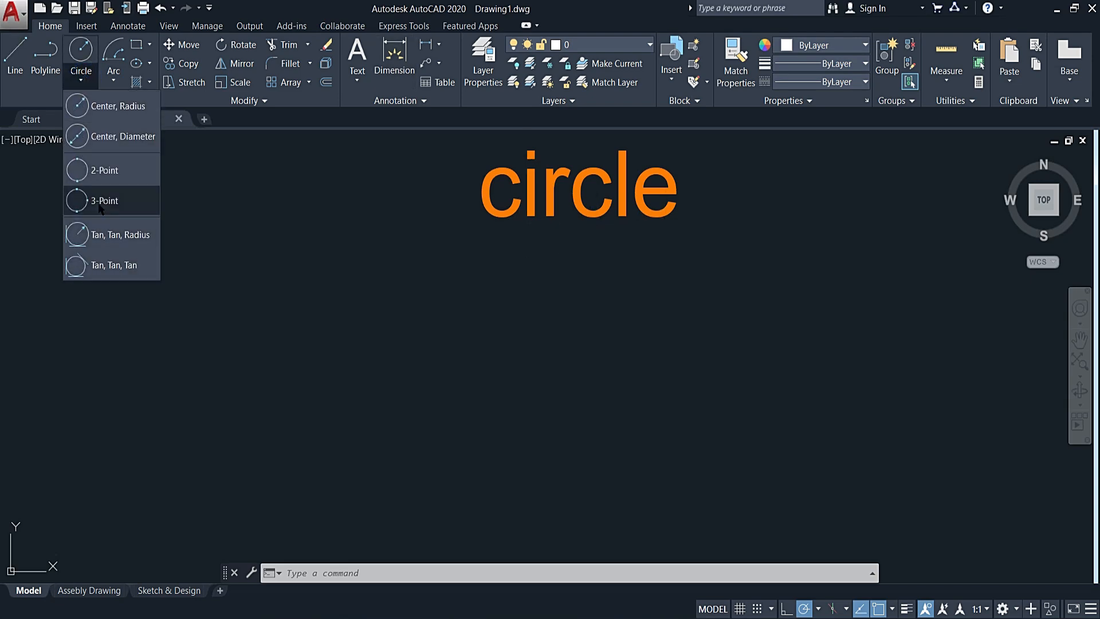
{"action": "left_click", "coordinate": [104, 106]}
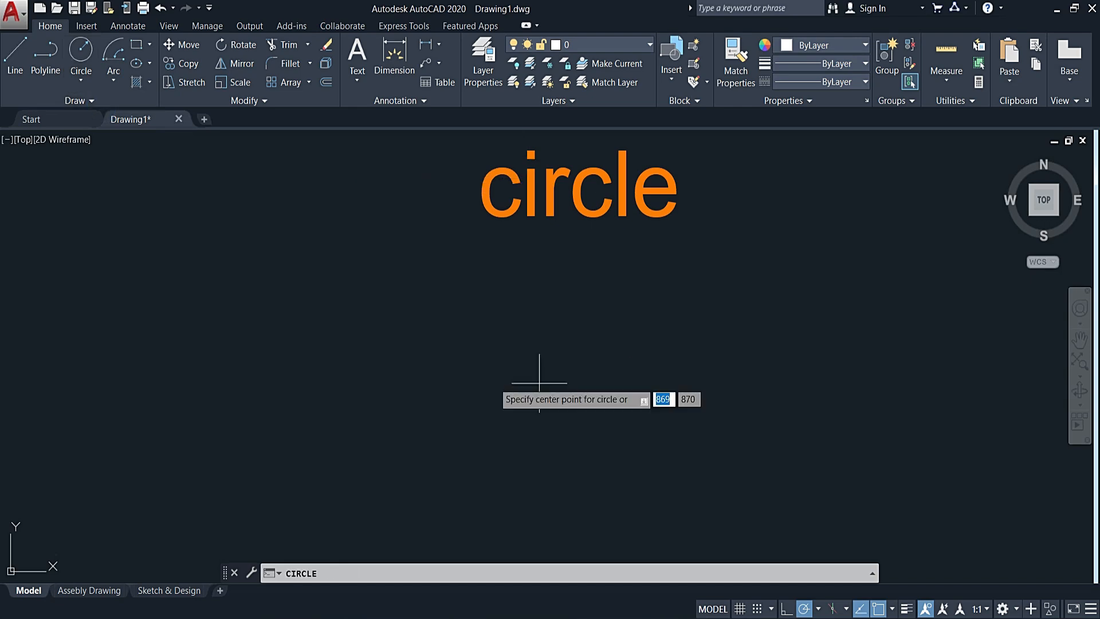
{"action": "left_click", "coordinate": [405, 369]}
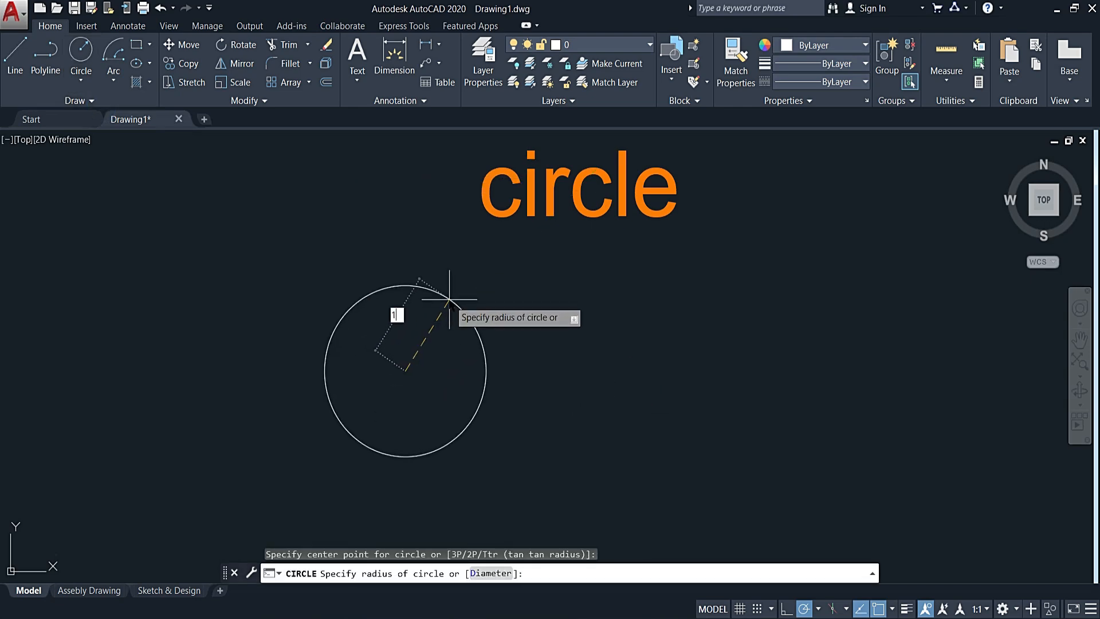
{"action": "key", "text": "Return"}
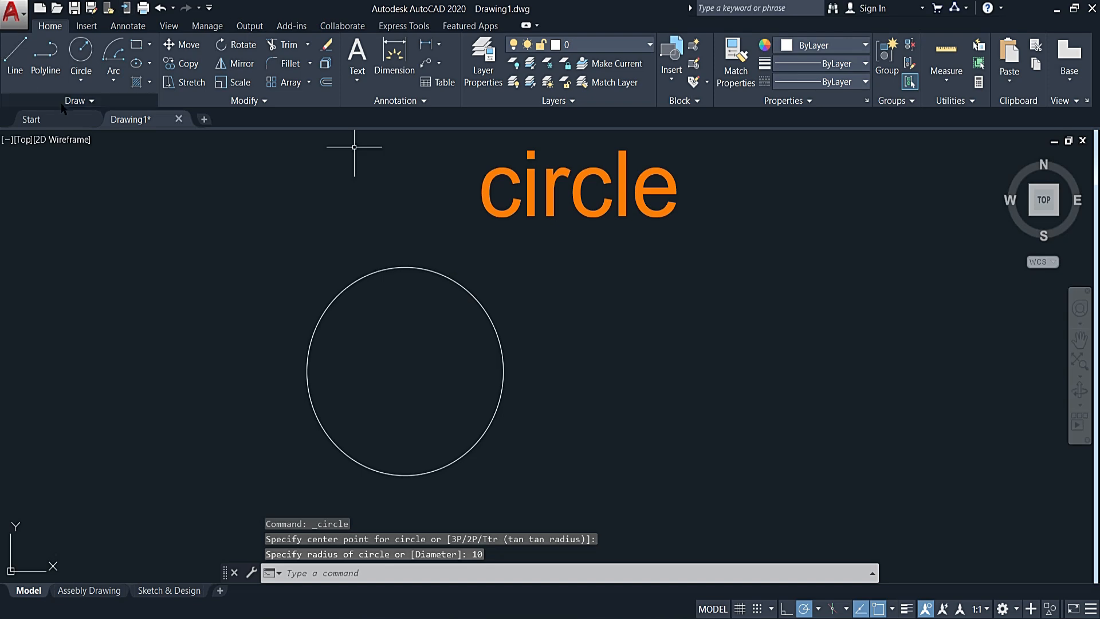
Draw a Center, Diameter circle with a diameter of 20, to the right of the first circle
{"action": "left_click", "coordinate": [80, 80]}
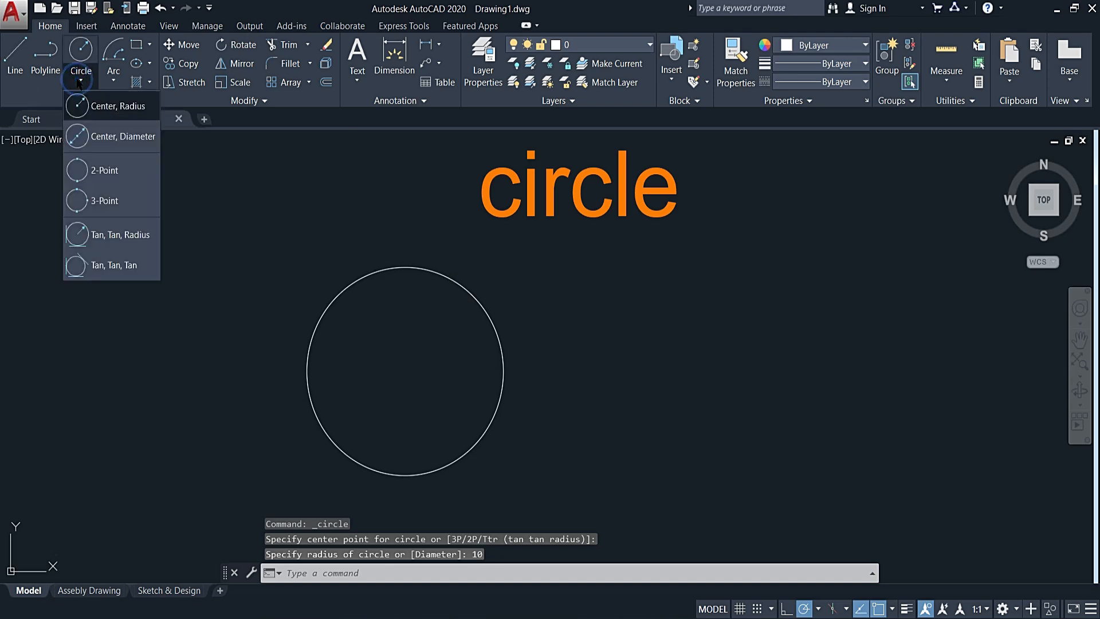
{"action": "left_click", "coordinate": [104, 136]}
{"action": "left_click", "coordinate": [676, 418]}
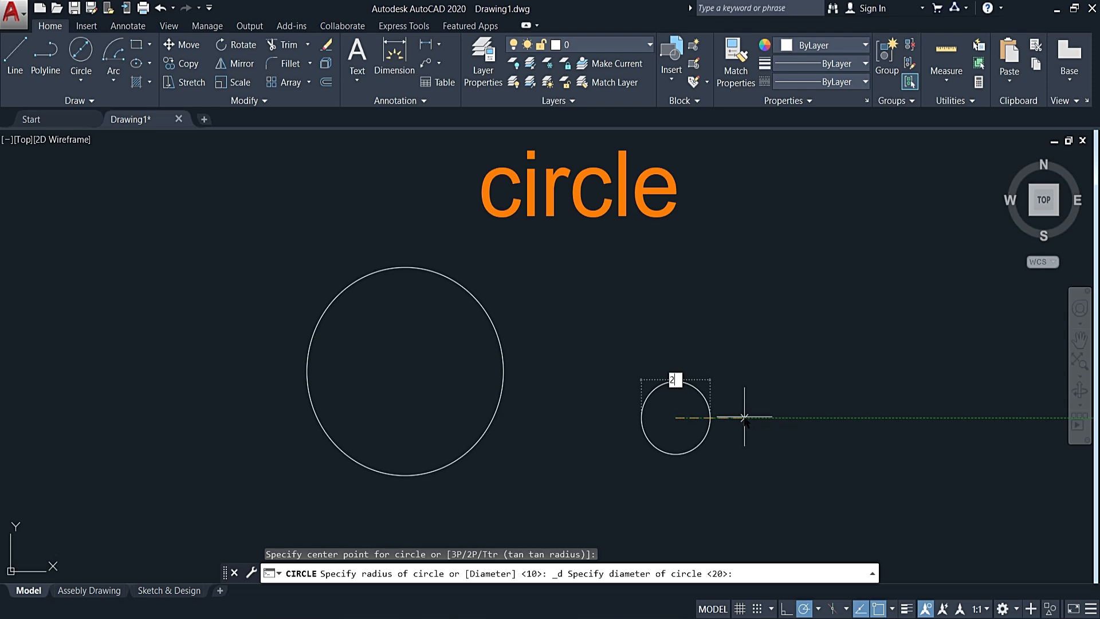
{"action": "key", "text": "Return"}
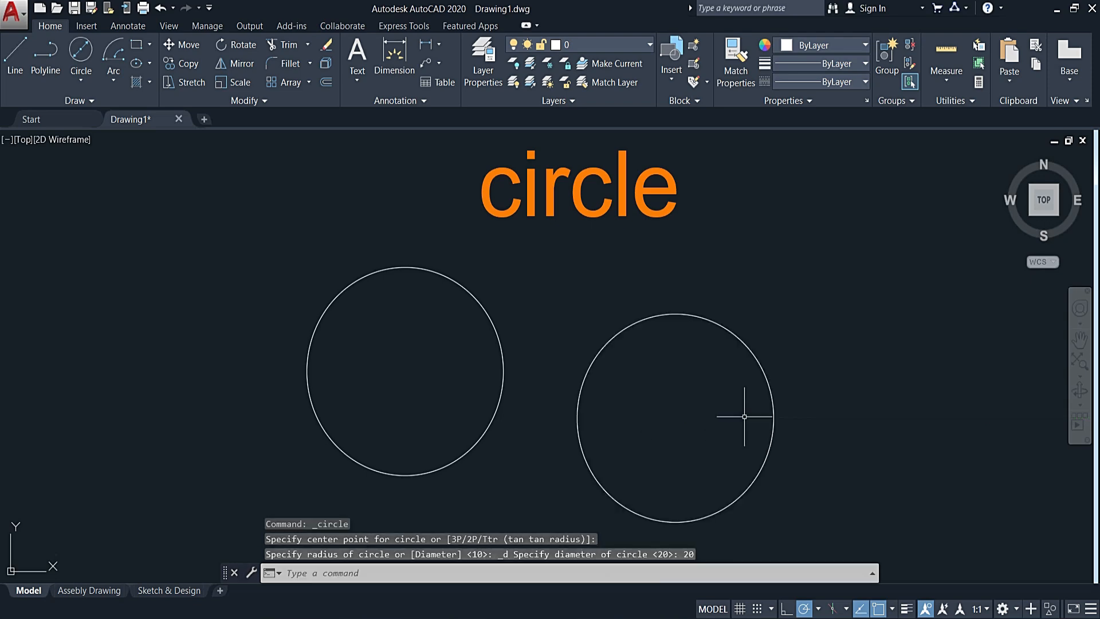
Draw a smaller 3-Point circle to the right of the 20-diameter circle
{"action": "left_click", "coordinate": [85, 80]}
{"action": "left_click", "coordinate": [109, 201]}
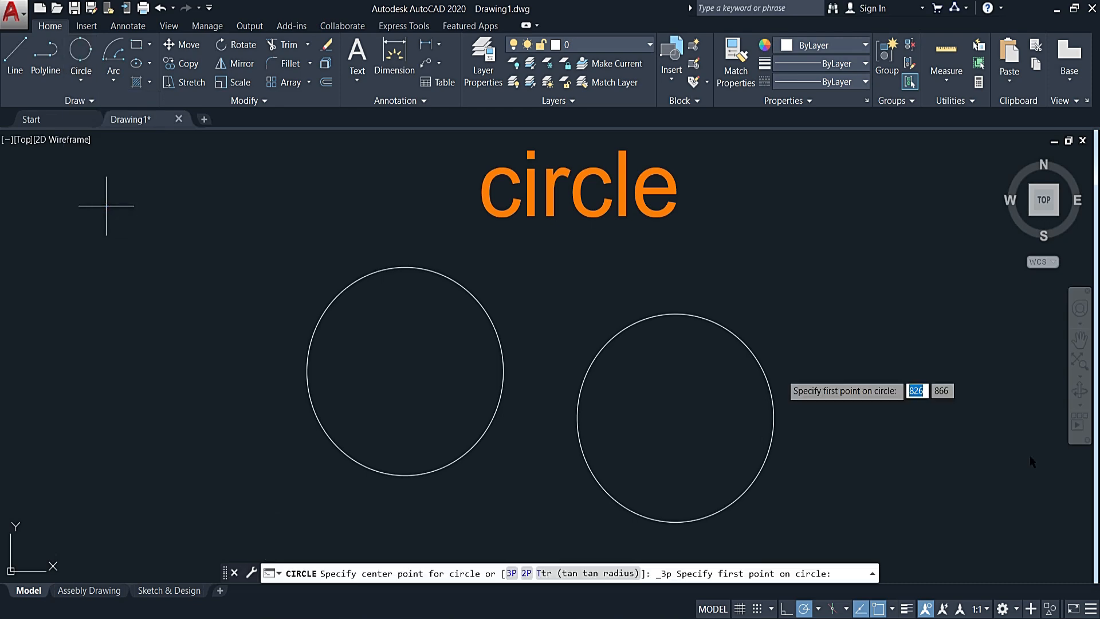
{"action": "left_click", "coordinate": [847, 441]}
{"action": "left_click", "coordinate": [963, 439]}
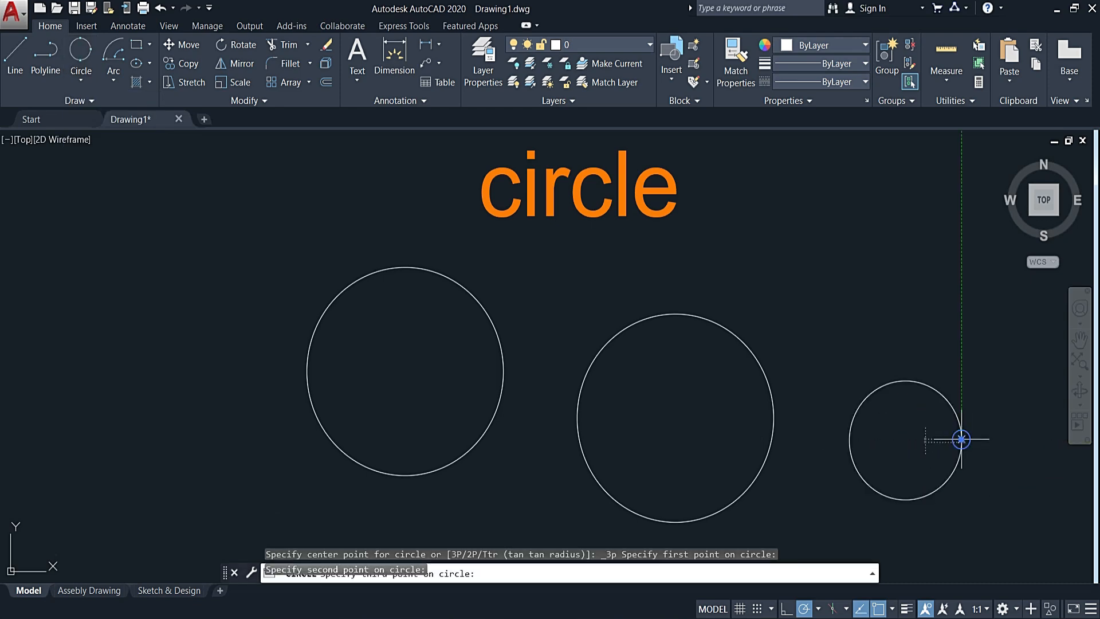
{"action": "left_click", "coordinate": [912, 346]}
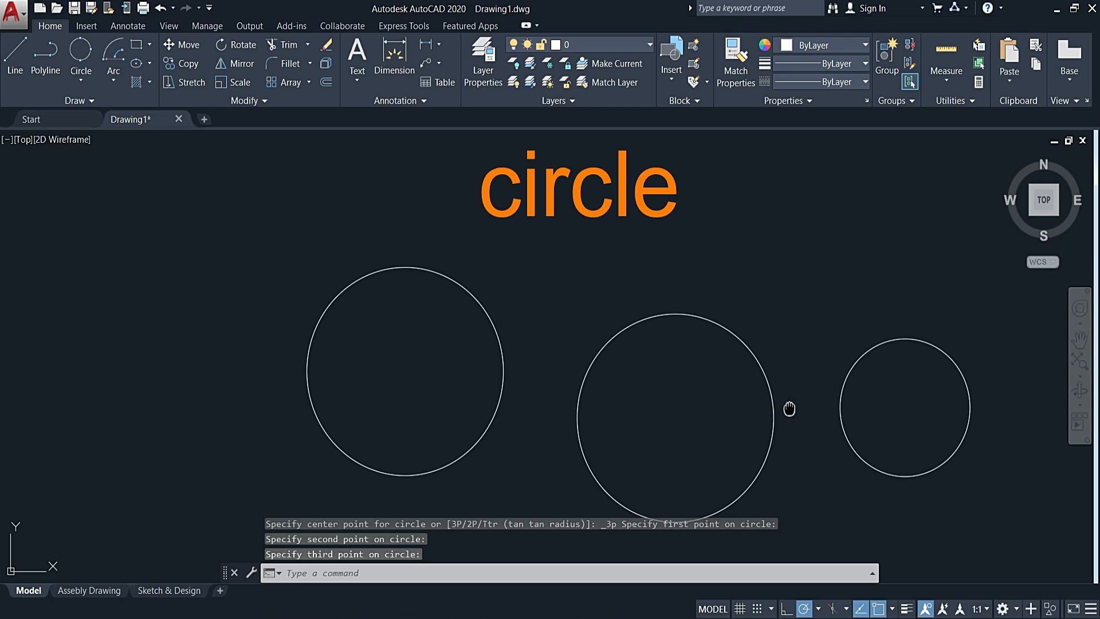
Draw four donuts with inside diameter 10 and outside diameter 30: three overlapping in a row below the donut title, one separate to their left
{"action": "middle_click_drag", "start_coordinate": [790, 408], "coordinate": [659, 393]}
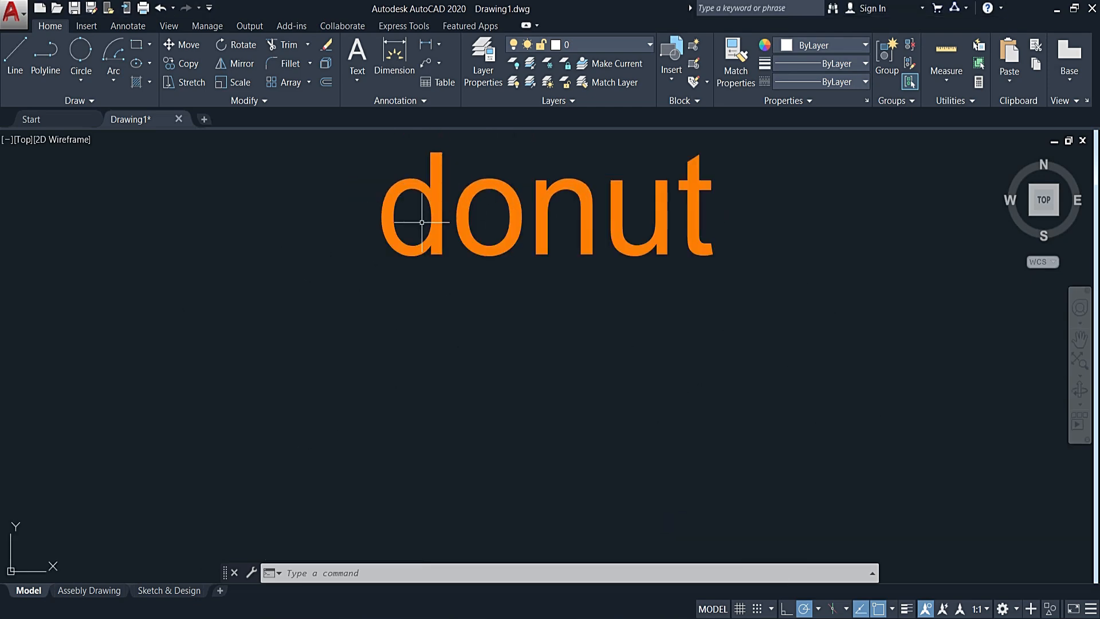
{"action": "left_click", "coordinate": [91, 100]}
{"action": "left_click", "coordinate": [80, 138]}
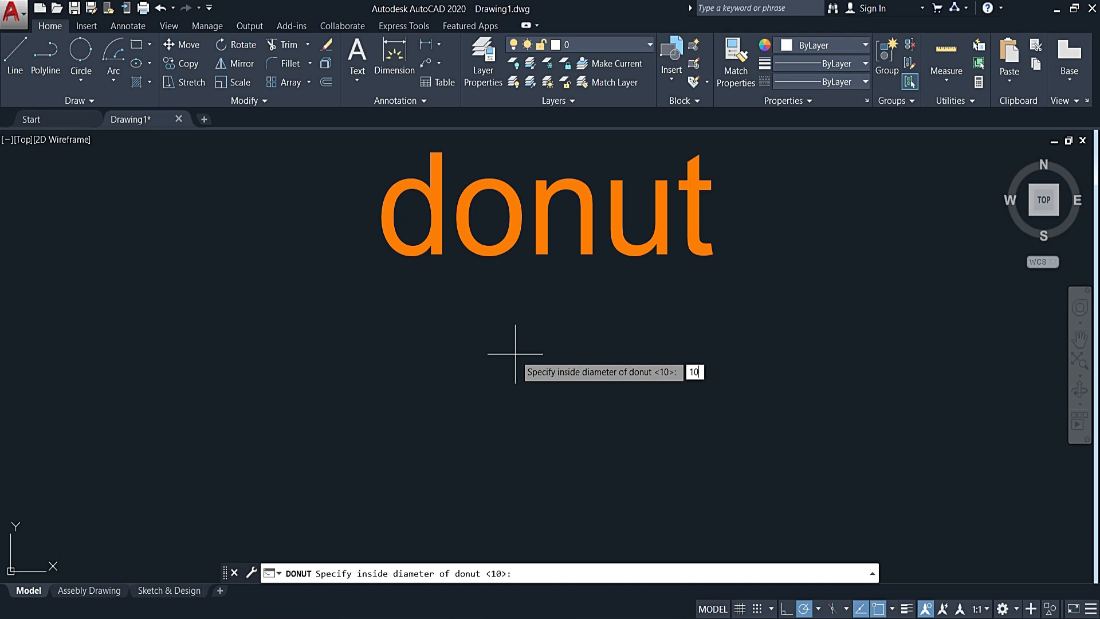
{"action": "key", "text": "Return"}
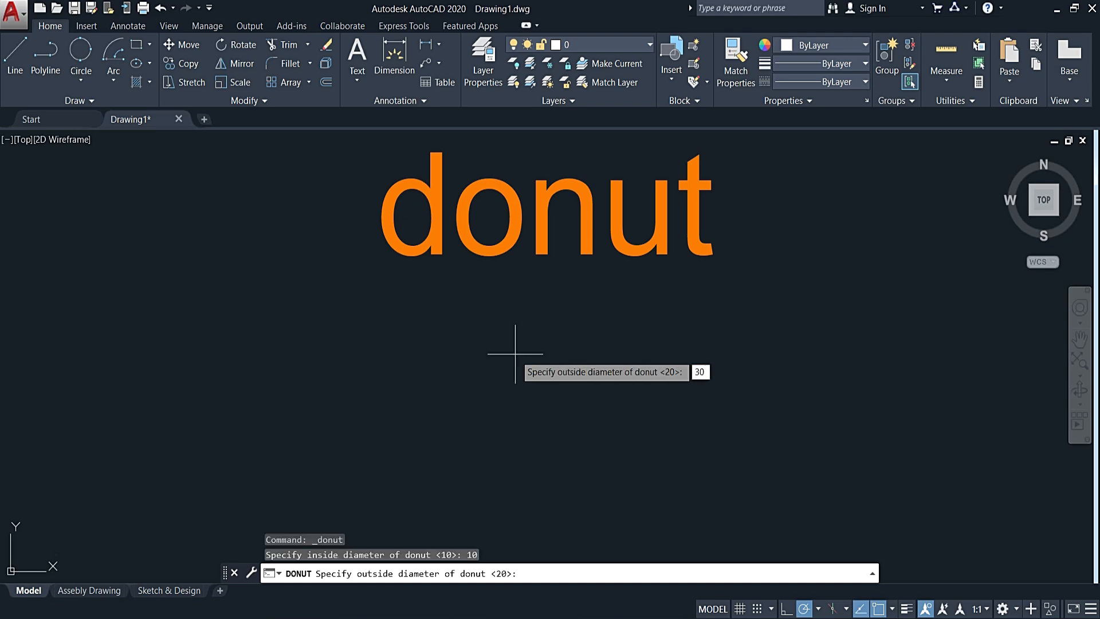
{"action": "key", "text": "Return"}
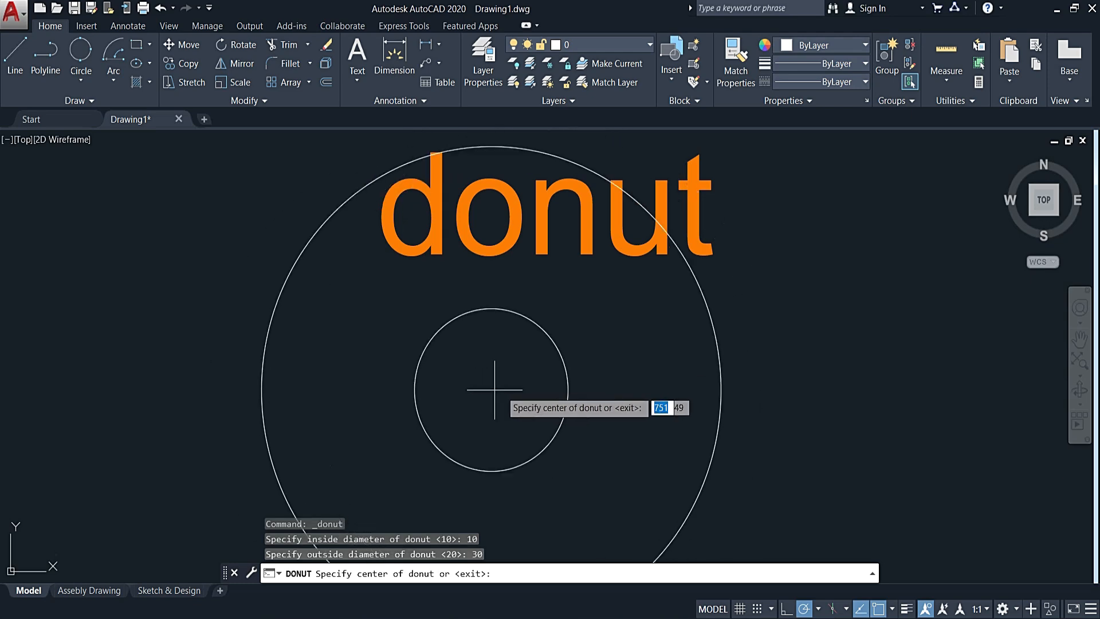
{"action": "scroll", "coordinate": [530, 379], "scroll_direction": "down", "scroll_amount": 4}
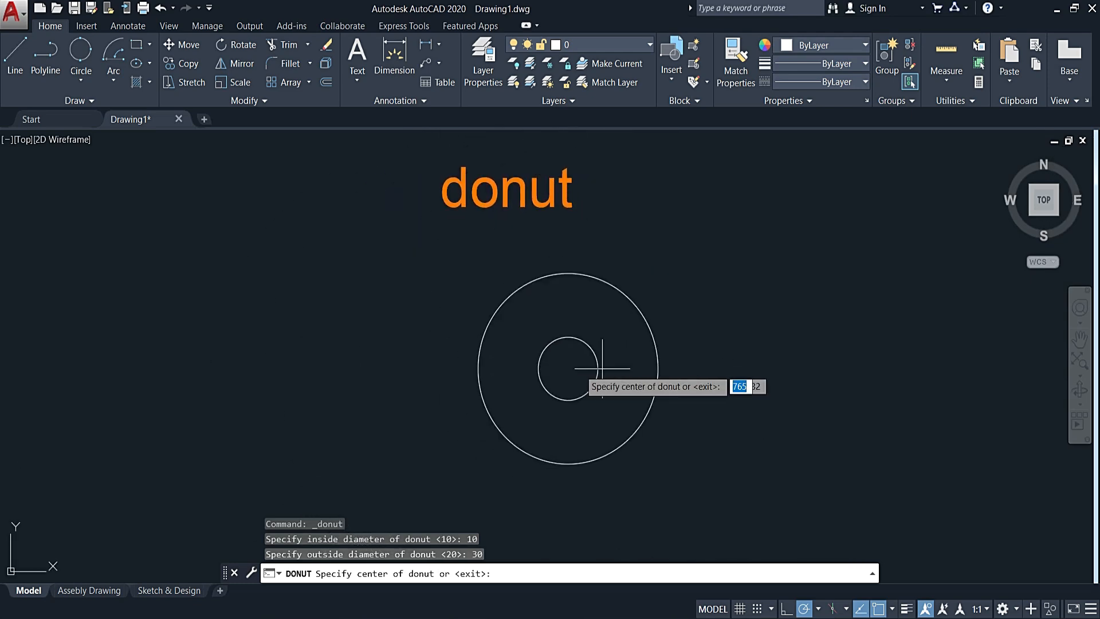
{"action": "left_click", "coordinate": [727, 350]}
{"action": "left_click", "coordinate": [490, 346]}
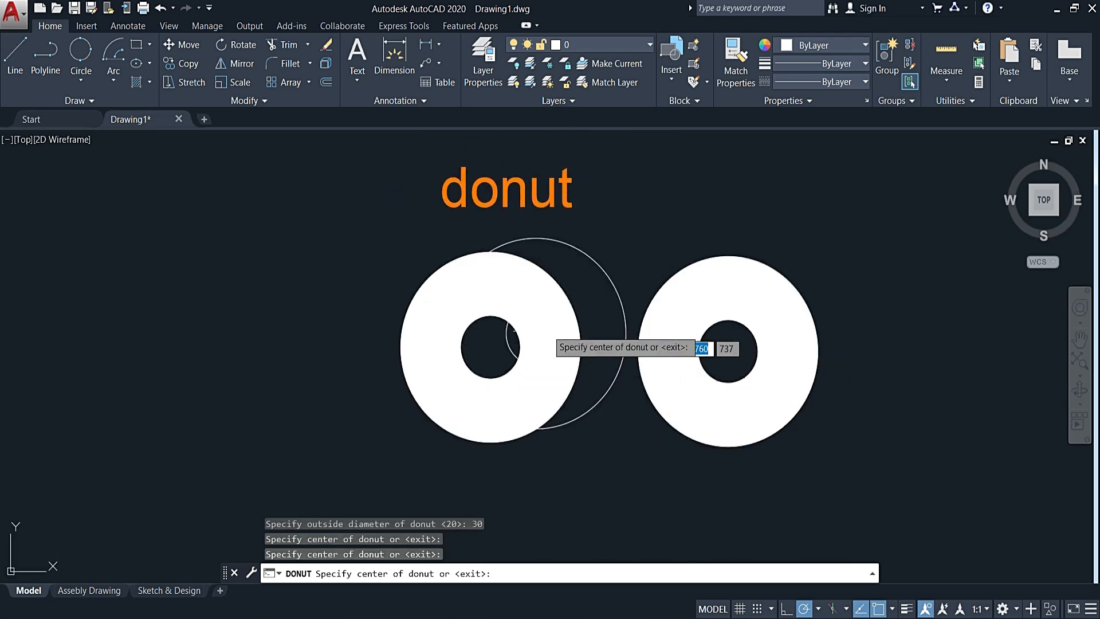
{"action": "left_click", "coordinate": [609, 345]}
{"action": "left_click", "coordinate": [166, 310]}
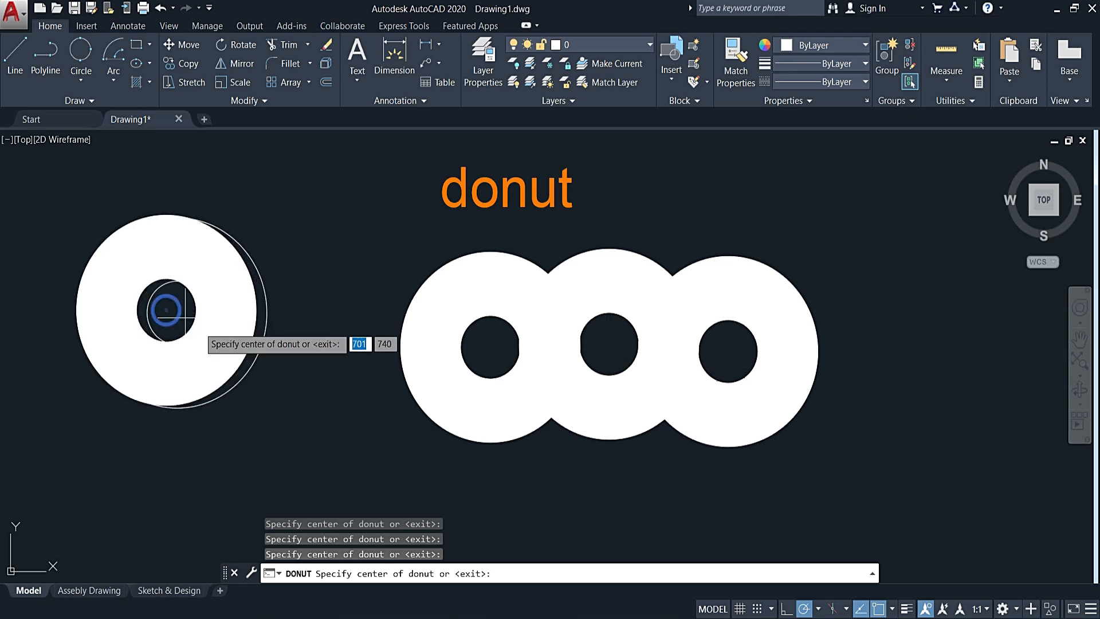
{"action": "key", "text": "Escape"}
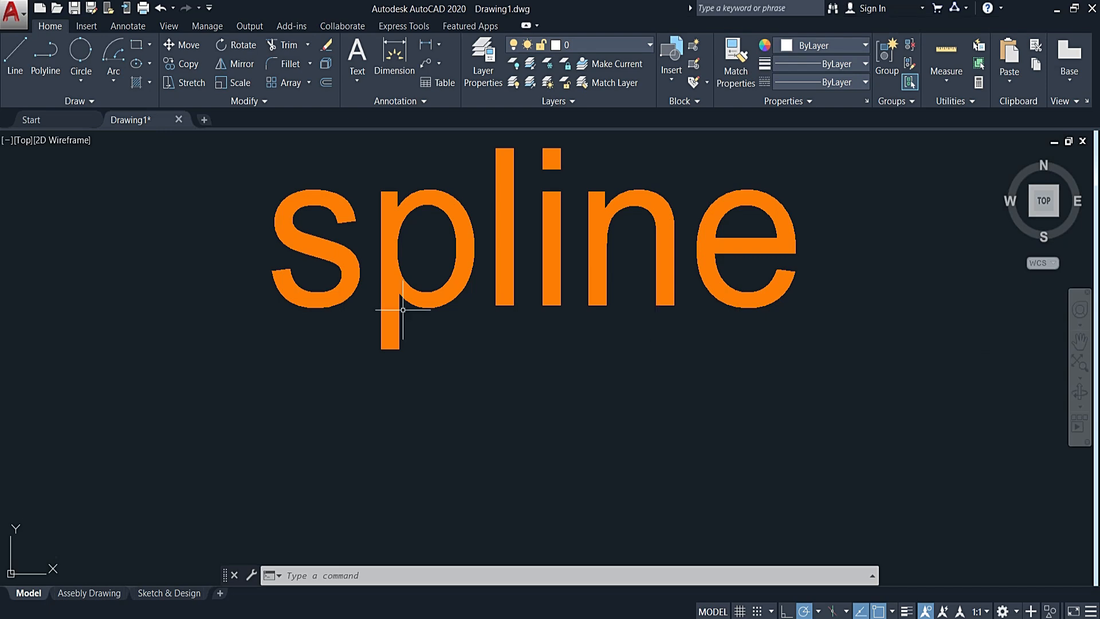
Draw a wavy Spline Fit curve through six alternating low and high points below the spline title
{"action": "scroll", "coordinate": [507, 310], "scroll_direction": "down", "scroll_amount": 2}
{"action": "middle_click_drag", "start_coordinate": [525, 317], "coordinate": [525, 262]}
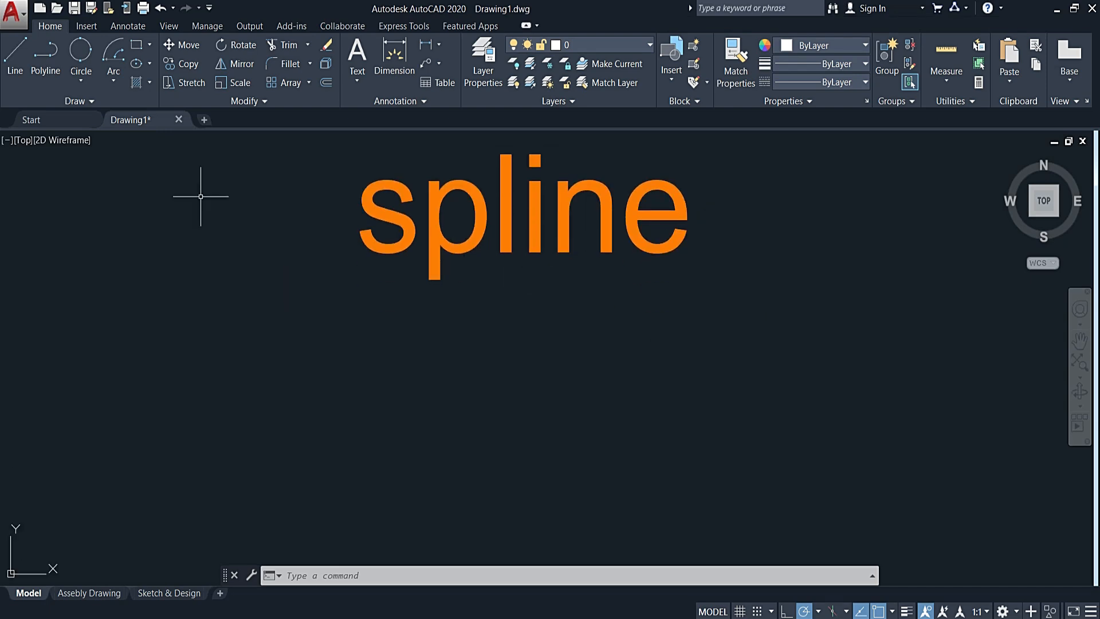
{"action": "left_click", "coordinate": [101, 102]}
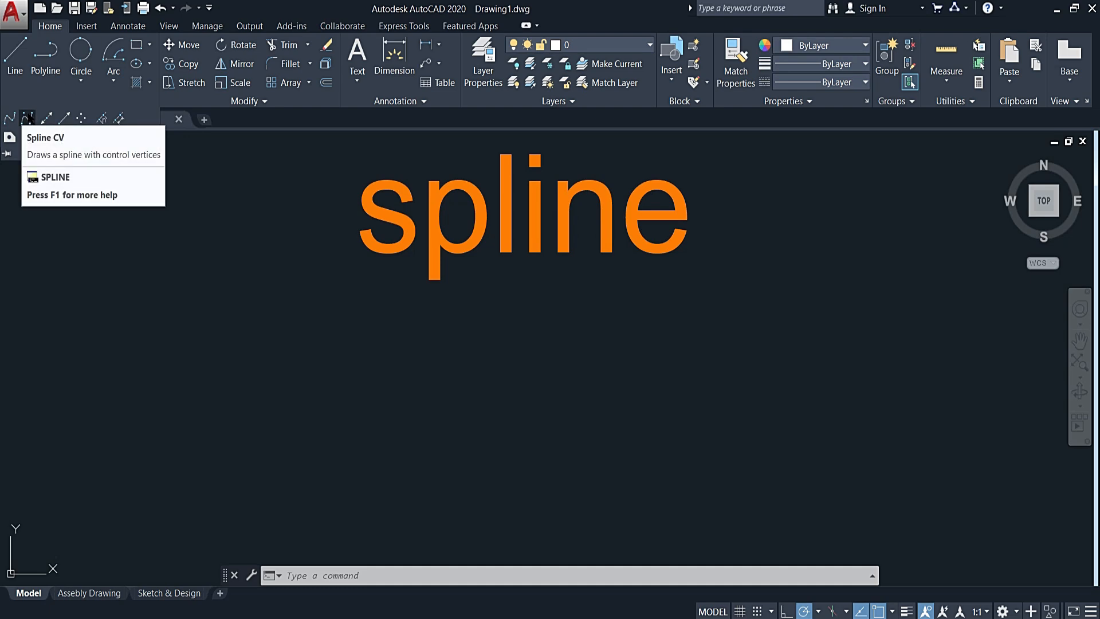
{"action": "left_click", "coordinate": [9, 119]}
{"action": "left_click", "coordinate": [214, 378]}
{"action": "left_click", "coordinate": [259, 306]}
{"action": "left_click", "coordinate": [347, 377]}
{"action": "left_click", "coordinate": [431, 316]}
{"action": "left_click", "coordinate": [575, 381]}
{"action": "left_click", "coordinate": [664, 338]}
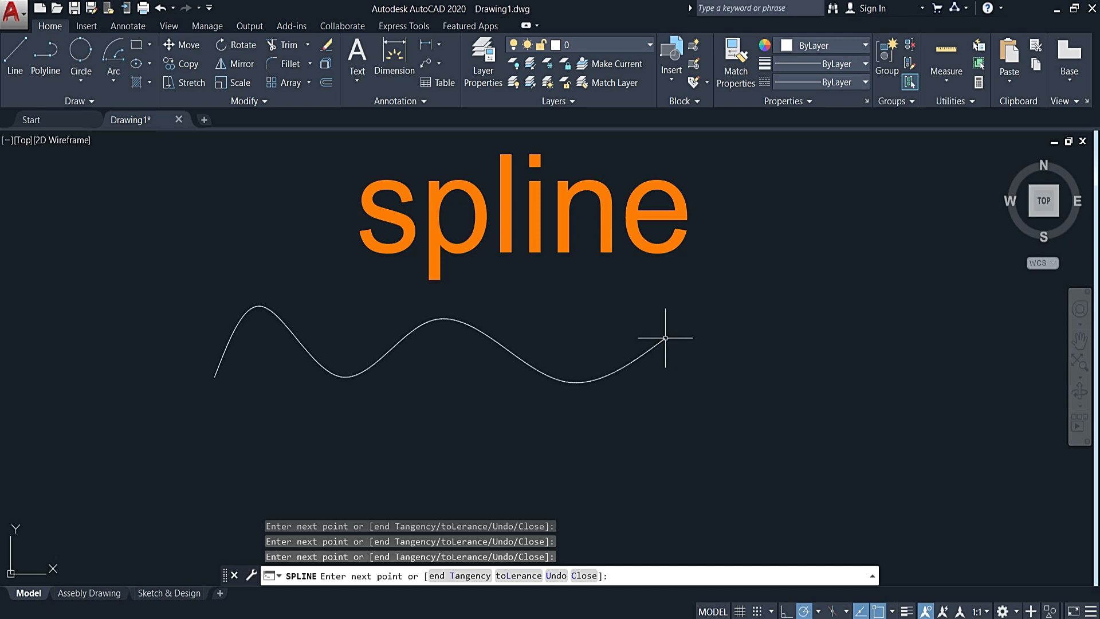
{"action": "key", "text": "Return"}
{"action": "left_click", "coordinate": [774, 287]}
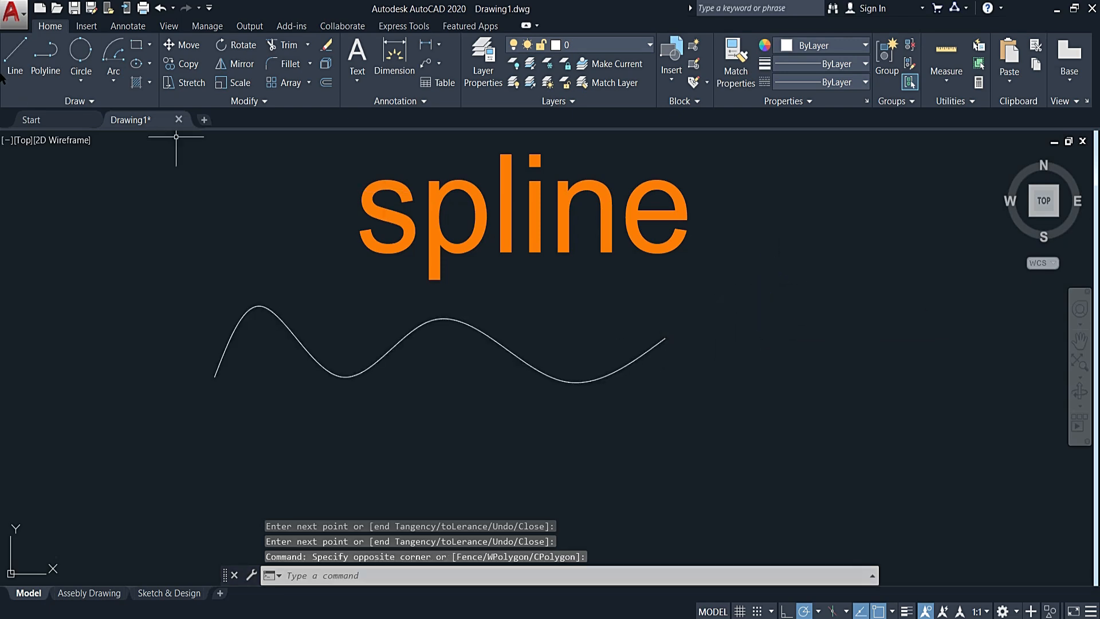
Draw a Spline CV curve with five control vertices, descending from the upper right to below the wavy spline
{"action": "left_click", "coordinate": [66, 101]}
{"action": "left_click", "coordinate": [26, 117]}
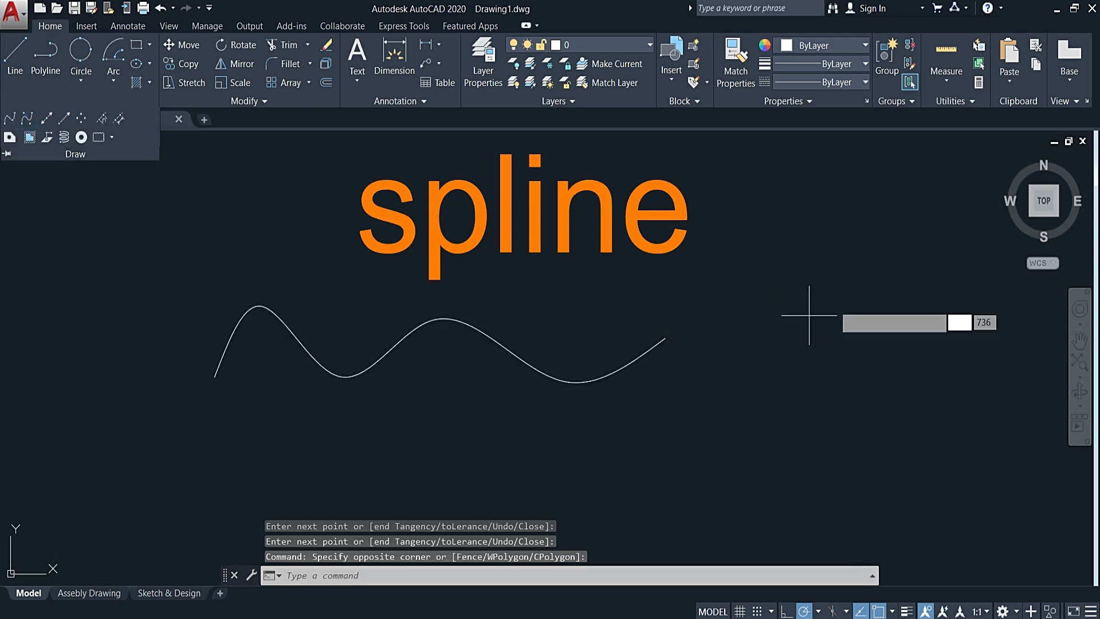
{"action": "left_click", "coordinate": [866, 270]}
{"action": "left_click", "coordinate": [826, 377]}
{"action": "left_click", "coordinate": [702, 408]}
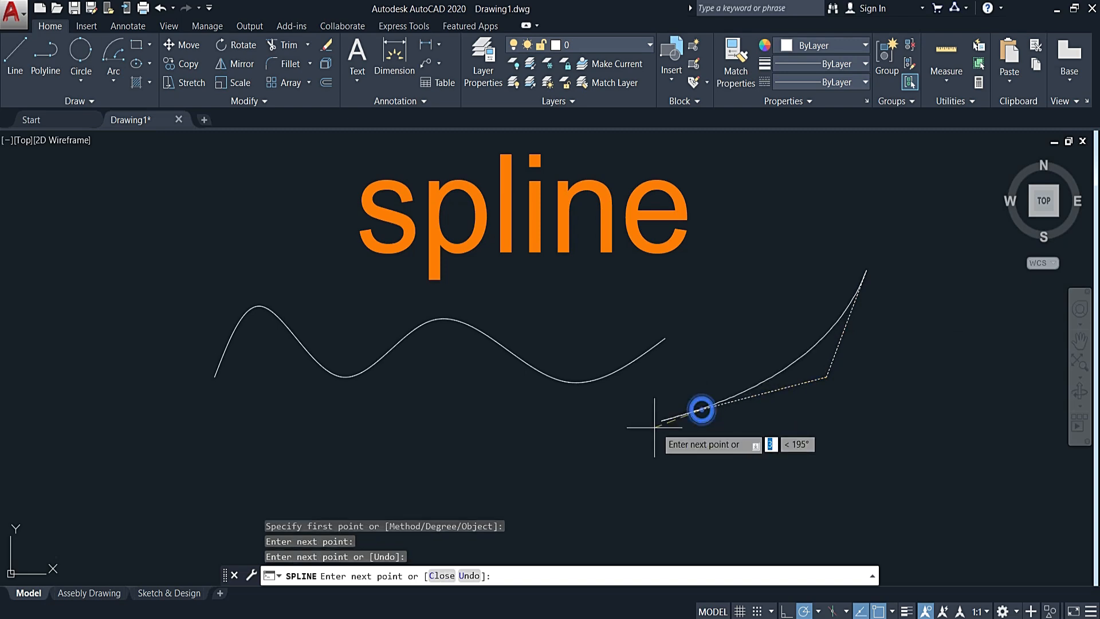
{"action": "left_click", "coordinate": [609, 507]}
{"action": "left_click", "coordinate": [495, 456]}
{"action": "key", "text": "Return"}
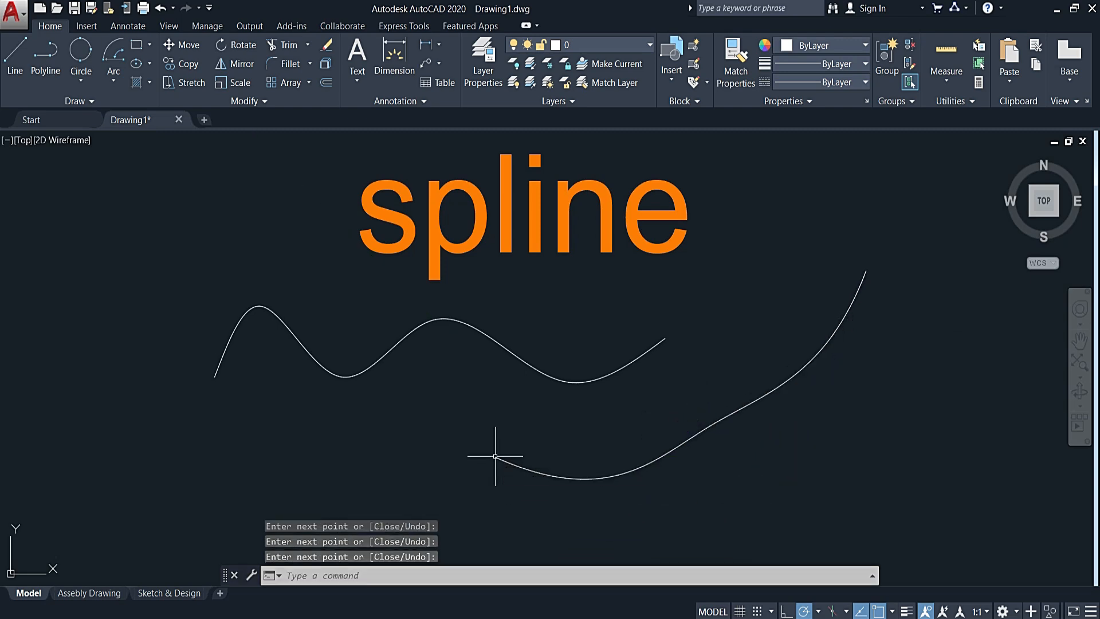
{"action": "left_click", "coordinate": [60, 101]}
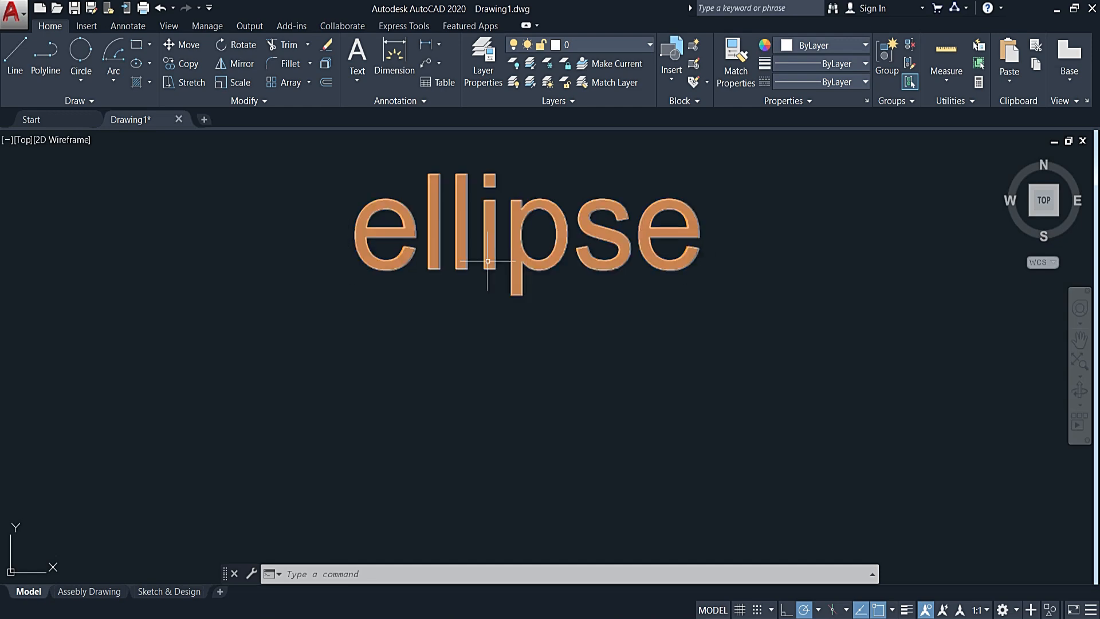
Draw a wide, flat horizontal ellipse with the Center method, below and to the left of the ellipse title
{"action": "left_click", "coordinate": [149, 64]}
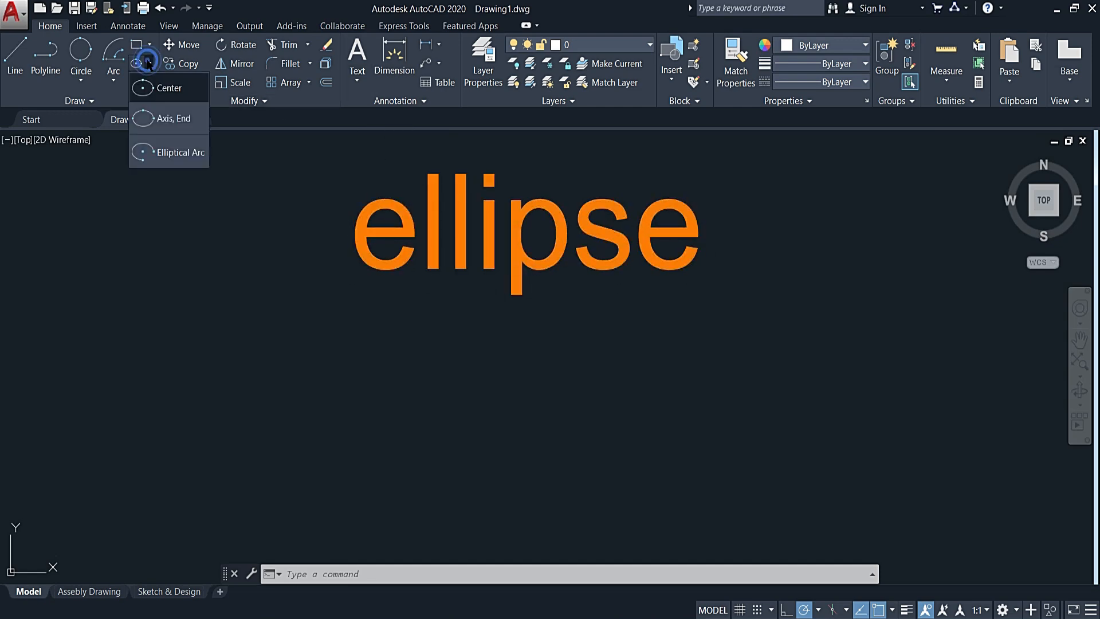
{"action": "left_click", "coordinate": [169, 88]}
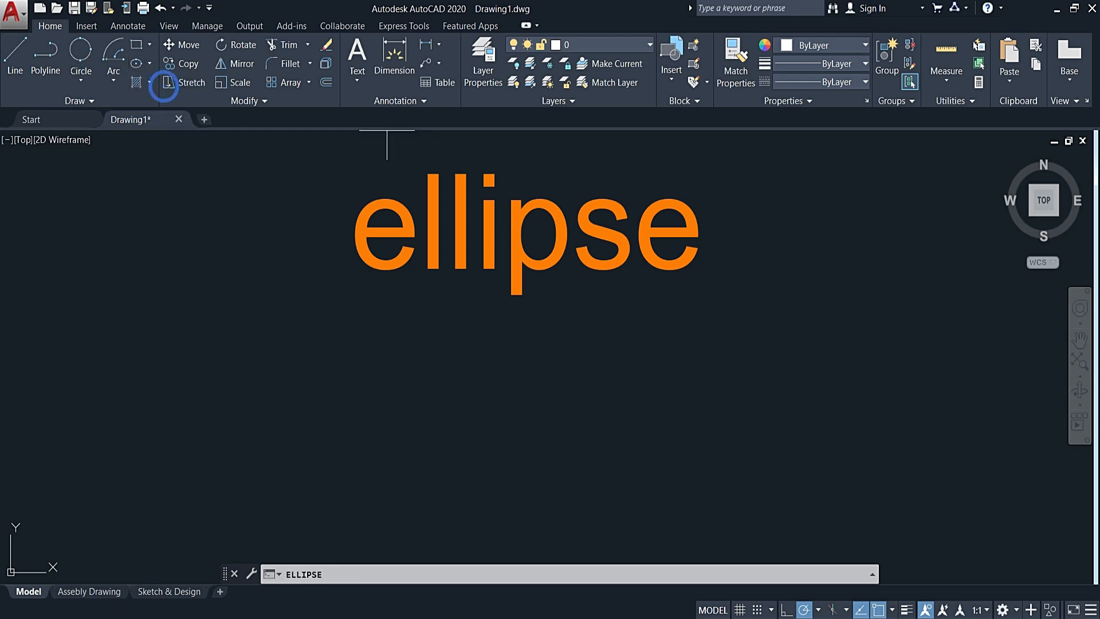
{"action": "left_click", "coordinate": [390, 431]}
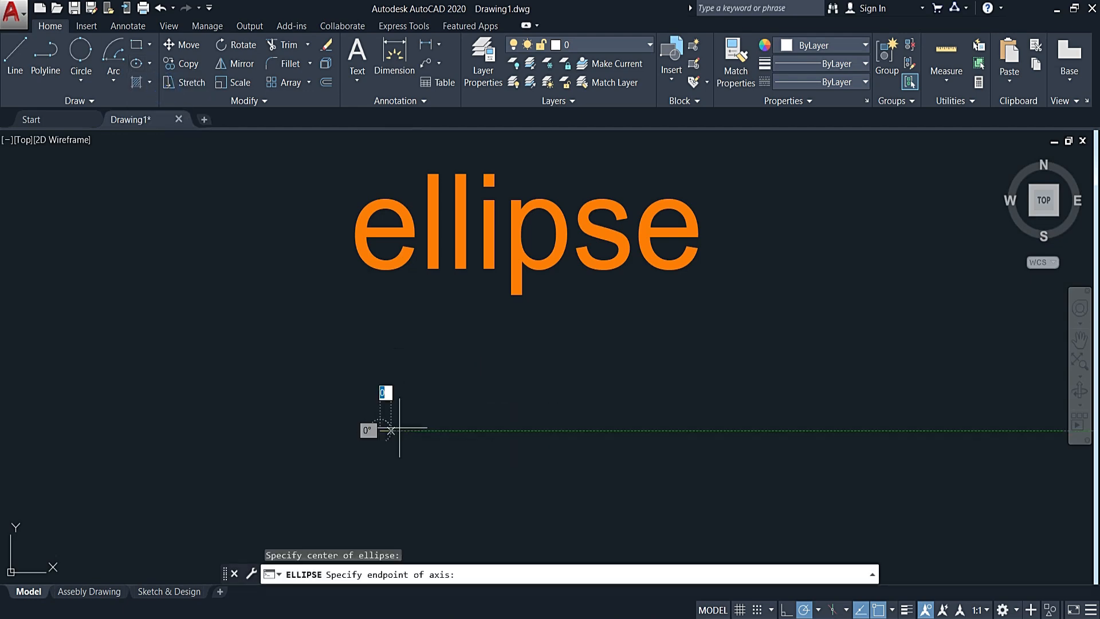
{"action": "left_click", "coordinate": [491, 428]}
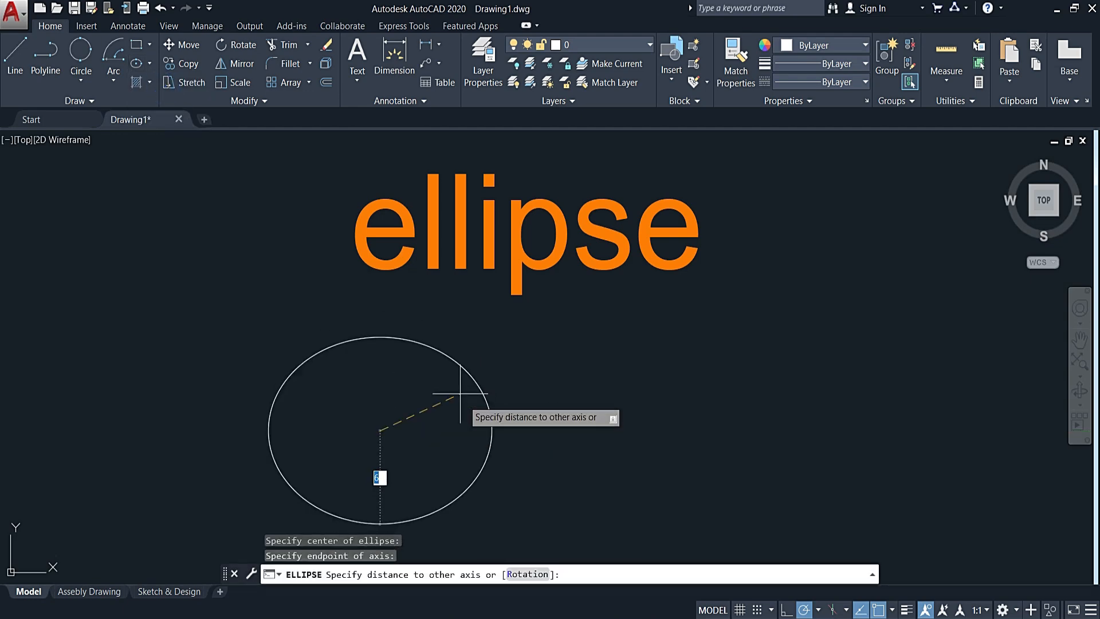
{"action": "left_click", "coordinate": [417, 395]}
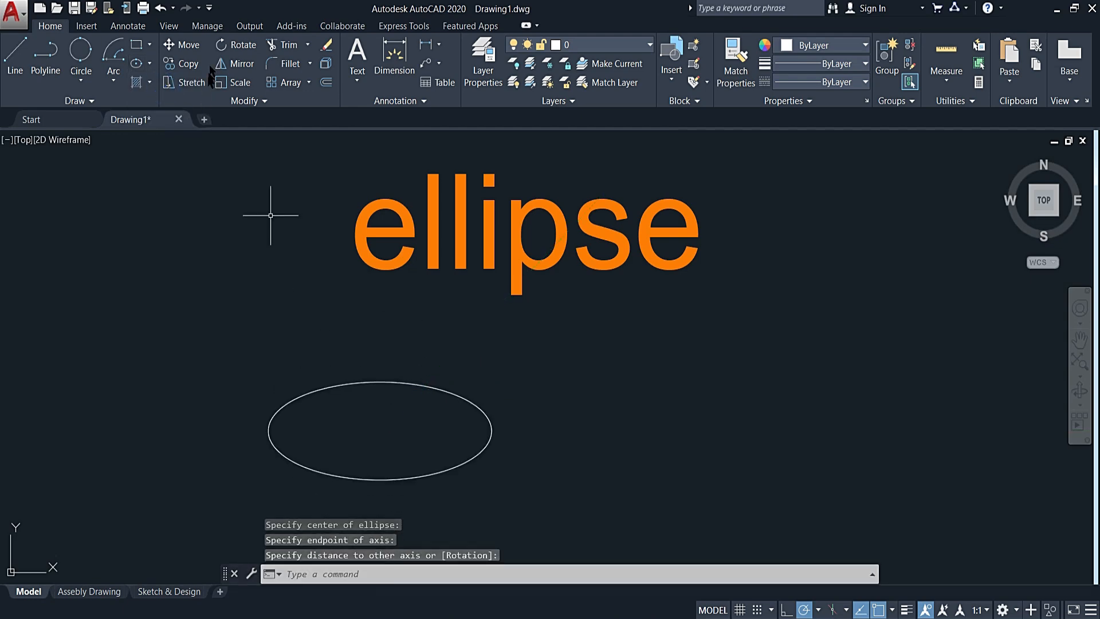
Draw a smaller horizontal ellipse with the Axis, End method, to the right of the first ellipse
{"action": "left_click", "coordinate": [151, 62]}
{"action": "left_click", "coordinate": [159, 123]}
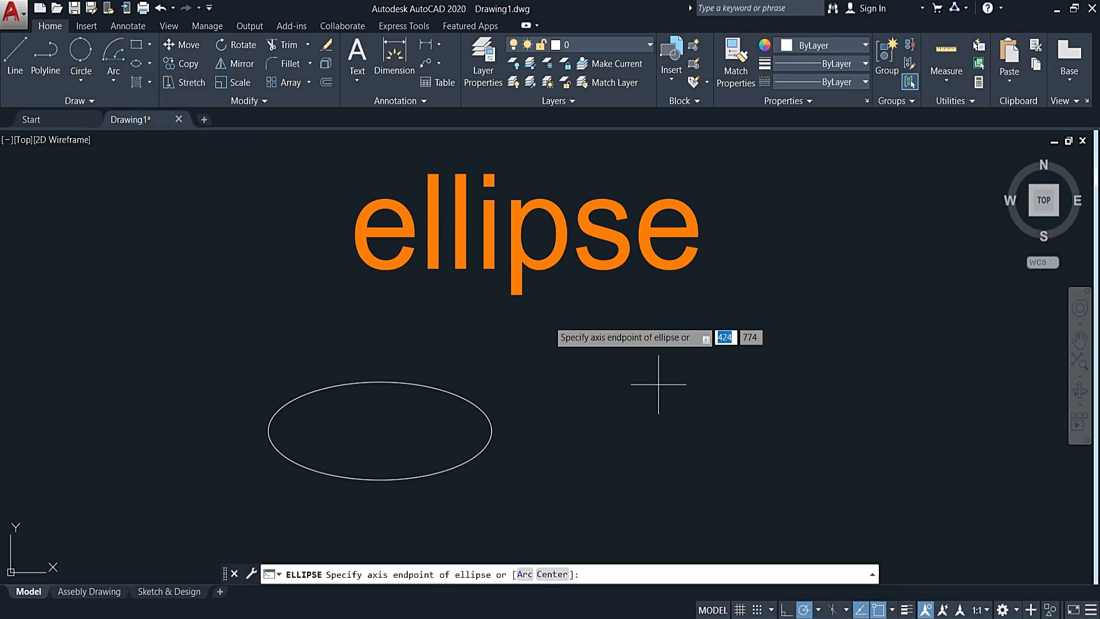
{"action": "left_click", "coordinate": [661, 438]}
{"action": "left_click", "coordinate": [825, 439]}
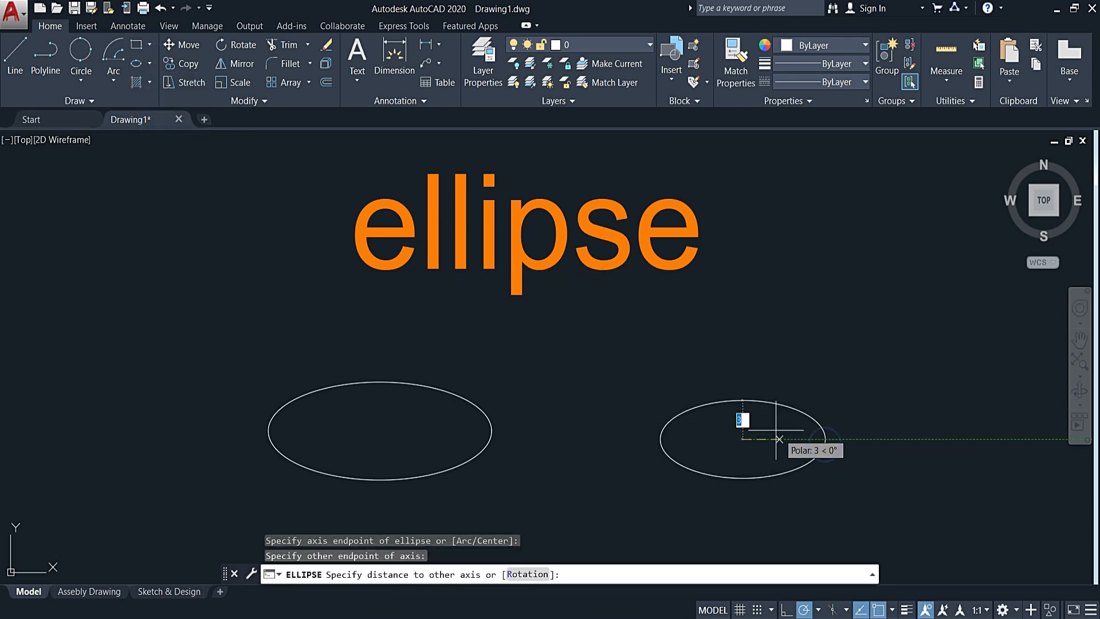
{"action": "left_click", "coordinate": [756, 403]}
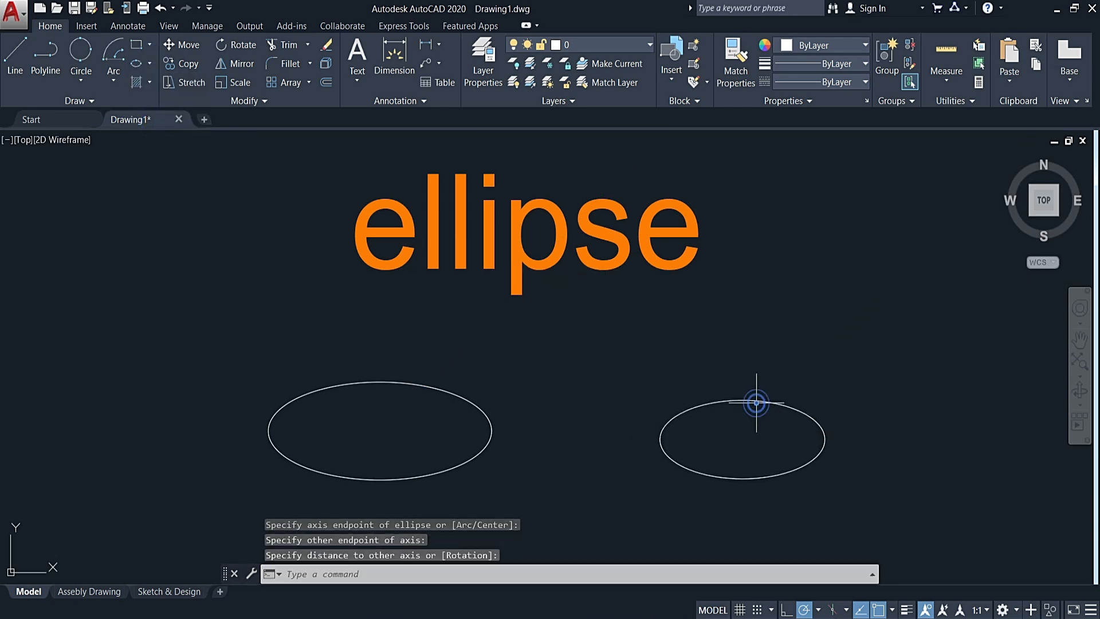
Draw a short elliptical arc on a diagonally sloping ellipse, up and to the right of the smaller ellipse
{"action": "left_click", "coordinate": [144, 63]}
{"action": "left_click", "coordinate": [150, 65]}
{"action": "left_click", "coordinate": [158, 152]}
{"action": "left_click", "coordinate": [910, 337]}
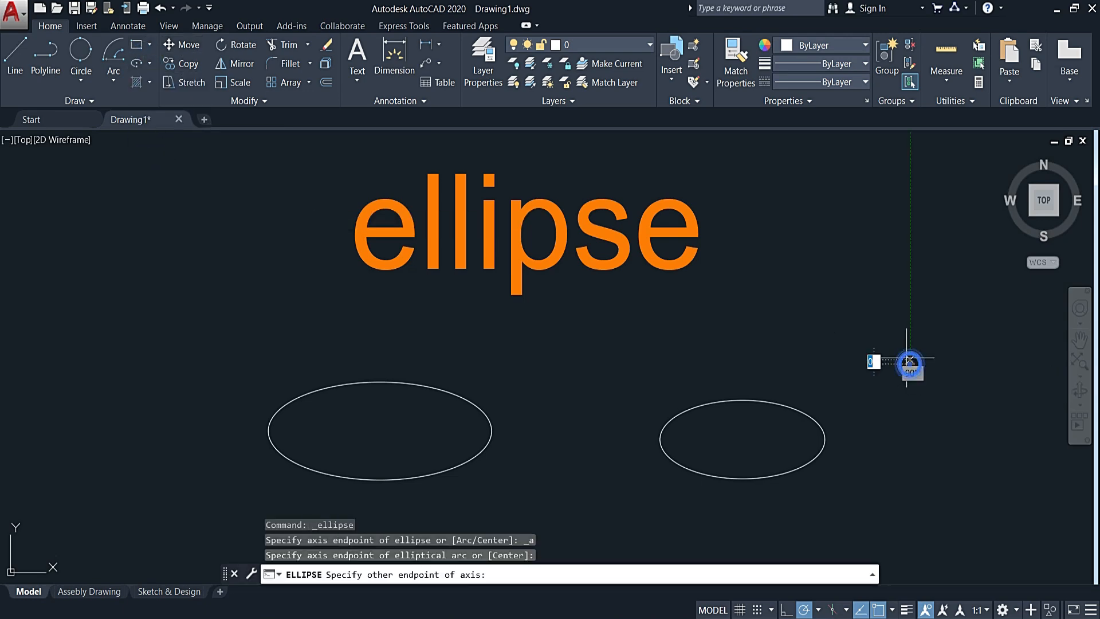
{"action": "left_click", "coordinate": [927, 314]}
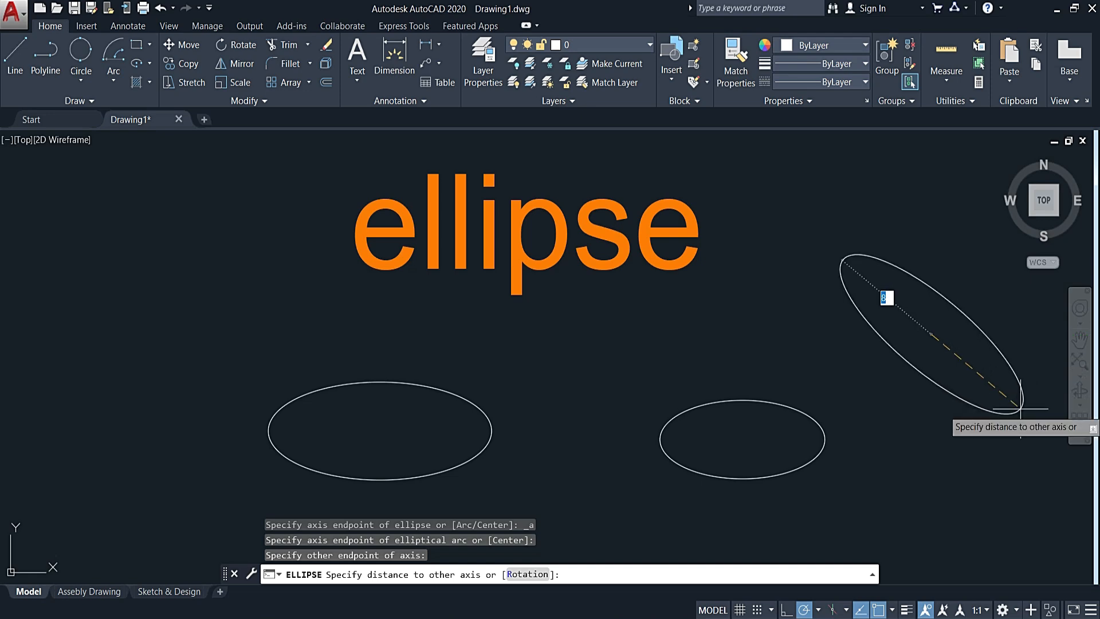
{"action": "left_click", "coordinate": [1018, 407]}
{"action": "left_click", "coordinate": [903, 417]}
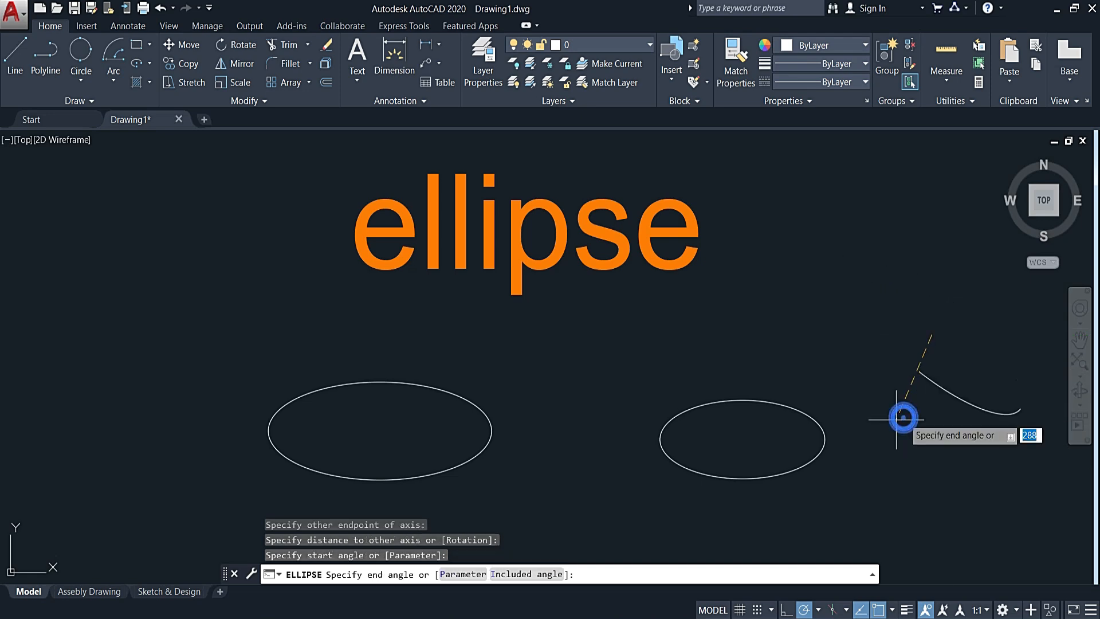
{"action": "left_click", "coordinate": [869, 418]}
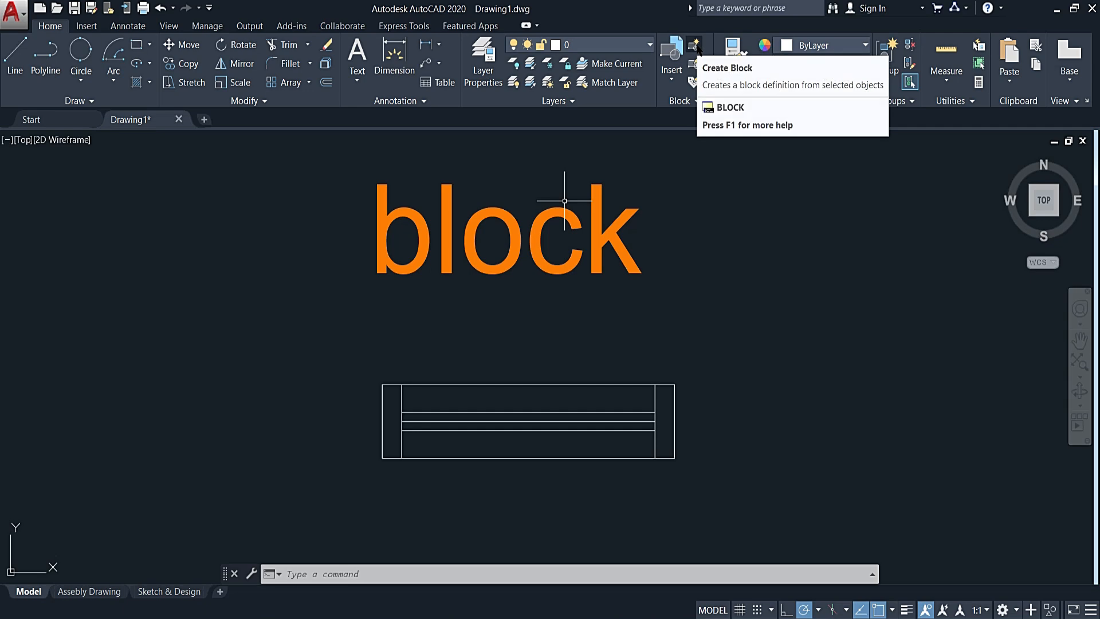
Begin a new block definition named window with its base point specified on-screen
{"action": "left_click", "coordinate": [89, 27]}
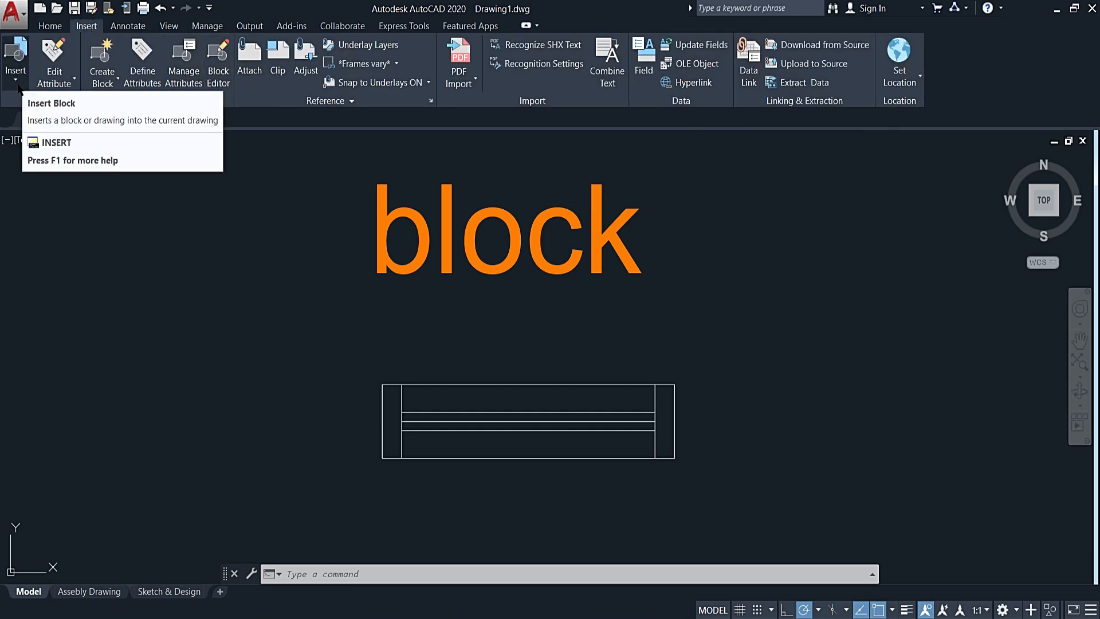
{"action": "left_click", "coordinate": [118, 81]}
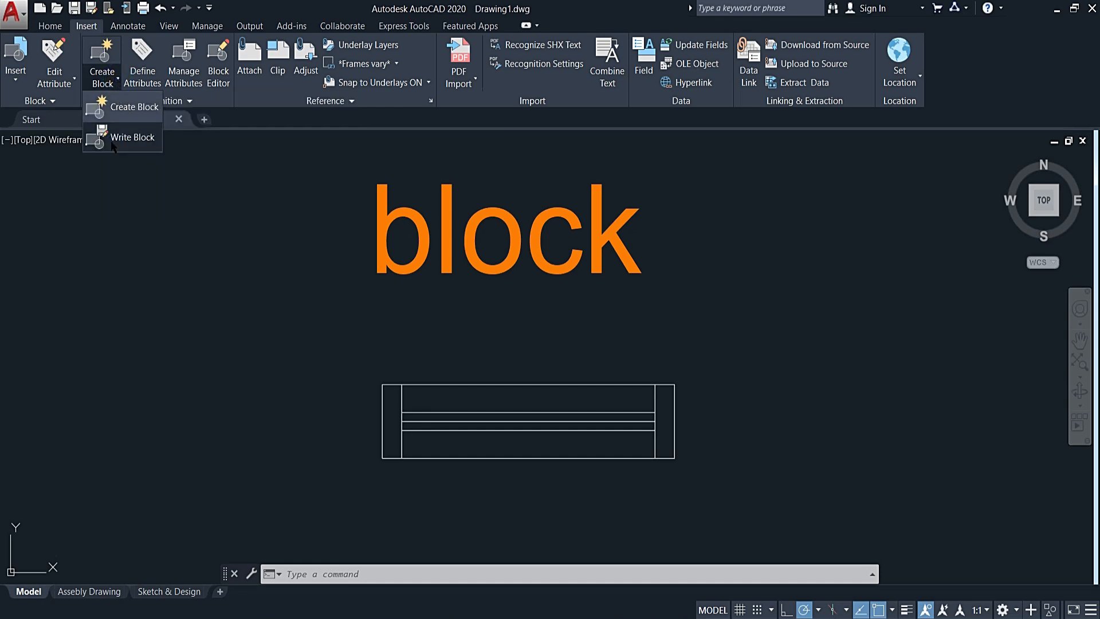
{"action": "left_click", "coordinate": [135, 108]}
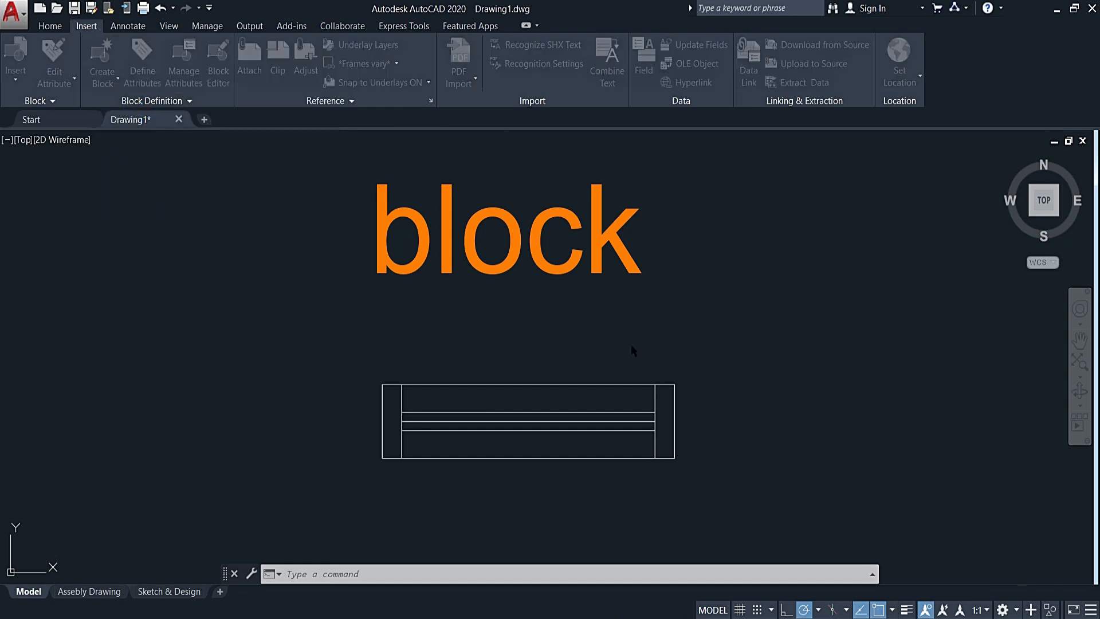
{"action": "type", "text": "window"}
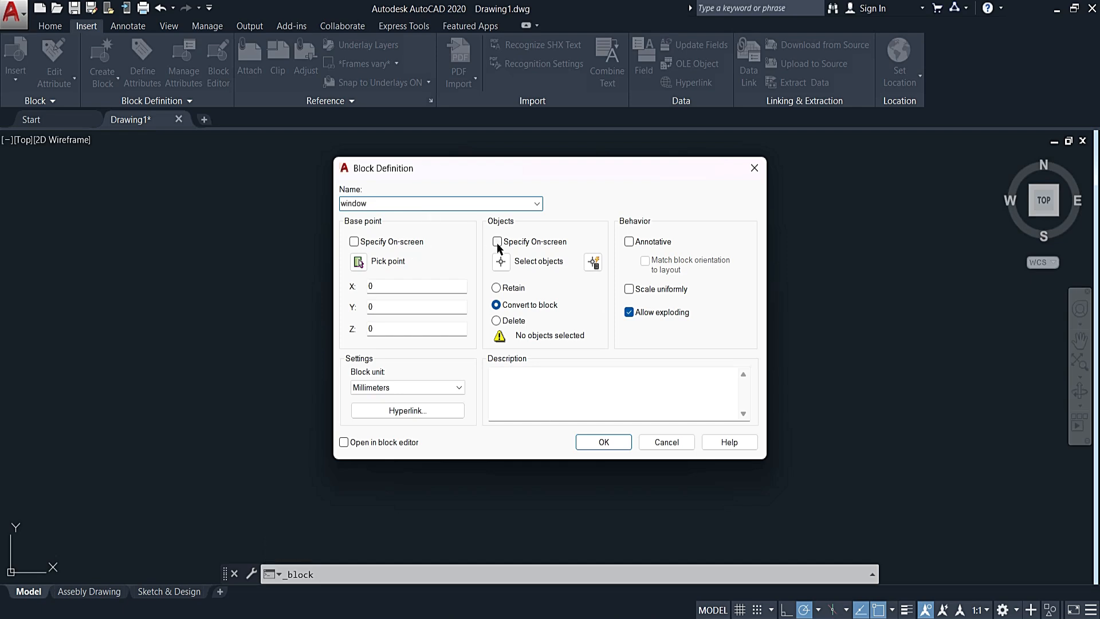
{"action": "left_click", "coordinate": [372, 243]}
Select all the window's lines for the block and pick the window's lower-left corner as the insertion base point
{"action": "left_click", "coordinate": [604, 442]}
{"action": "left_click", "coordinate": [558, 326]}
{"action": "left_click", "coordinate": [705, 358]}
{"action": "left_click", "coordinate": [377, 492]}
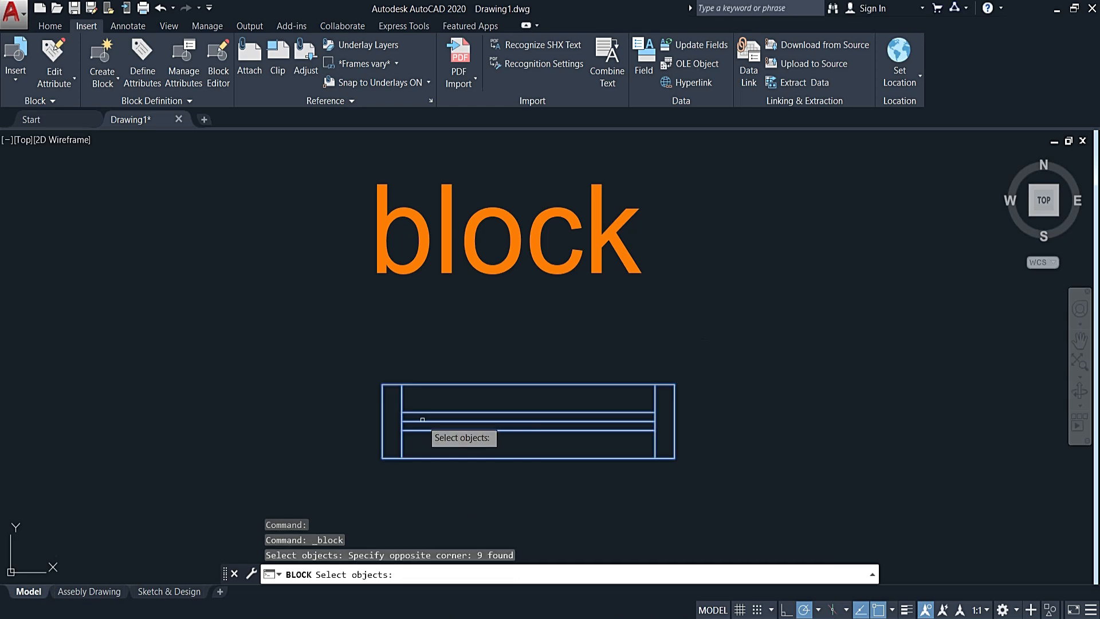
{"action": "key", "text": "Return"}
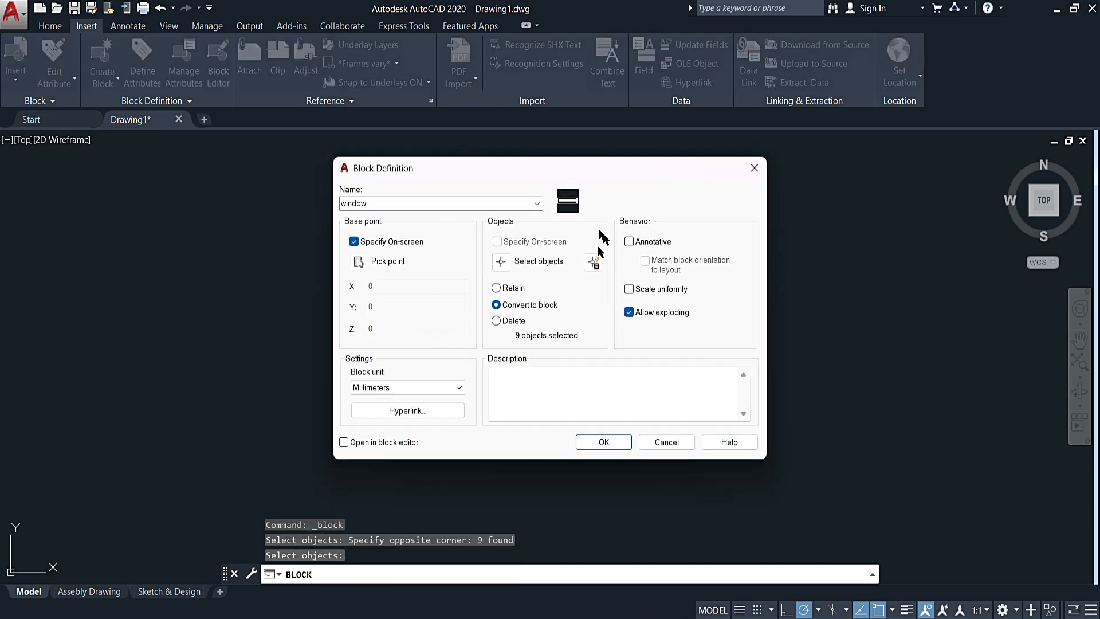
{"action": "left_click", "coordinate": [604, 442]}
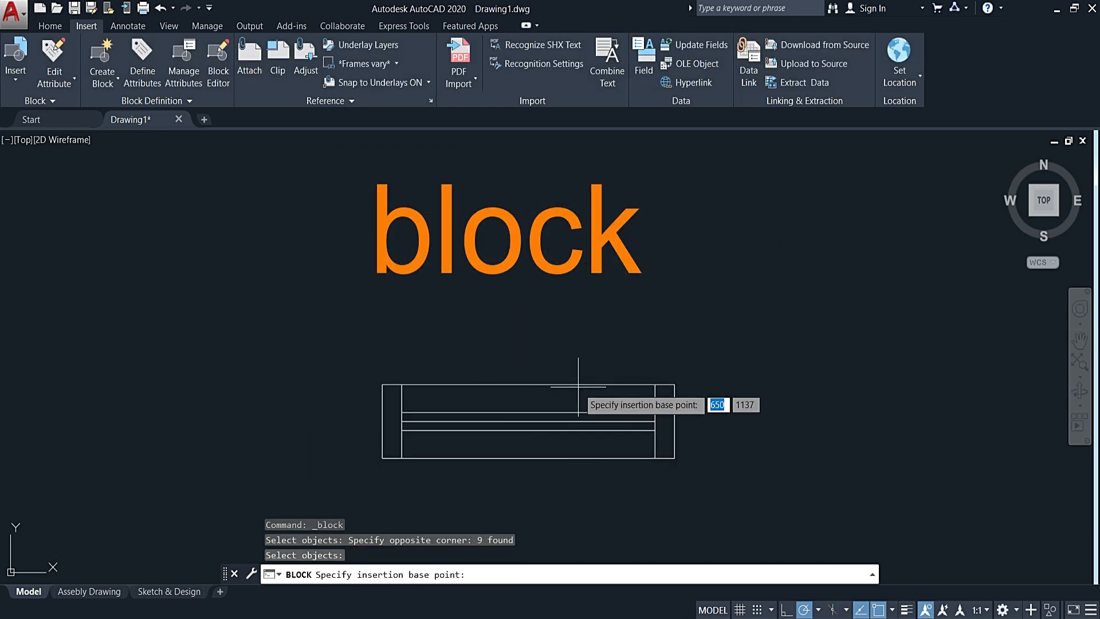
{"action": "left_click", "coordinate": [384, 458]}
Move the window block up and to the right by its base-point grip, and choose the window block for another insertion
{"action": "left_click", "coordinate": [380, 452]}
{"action": "left_click", "coordinate": [381, 452]}
{"action": "left_click", "coordinate": [381, 457]}
{"action": "left_click", "coordinate": [620, 397]}
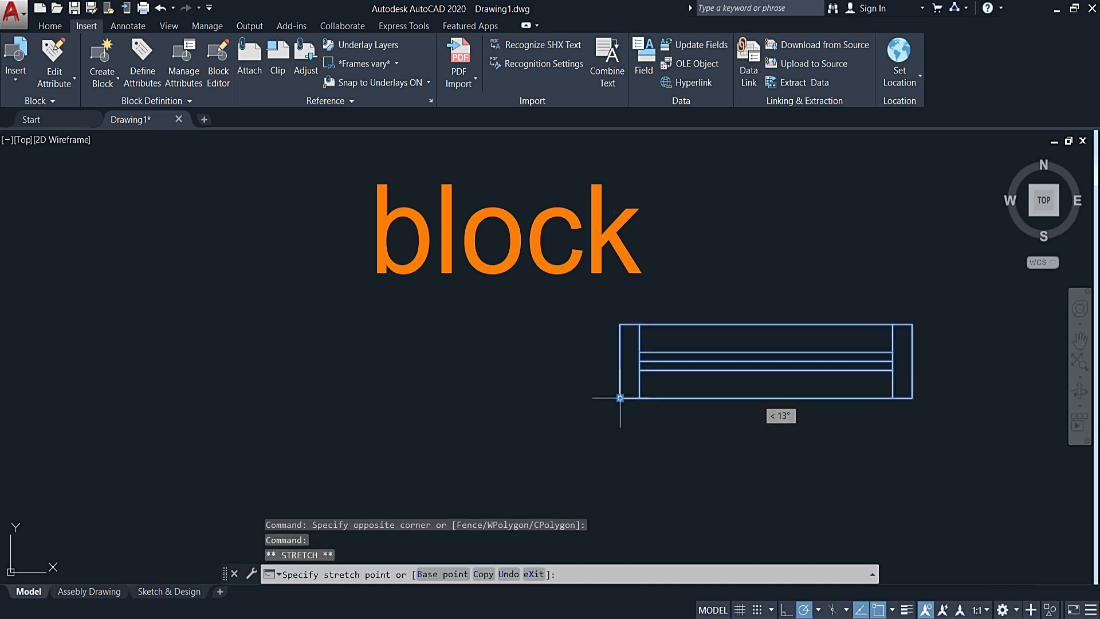
{"action": "left_click", "coordinate": [15, 80]}
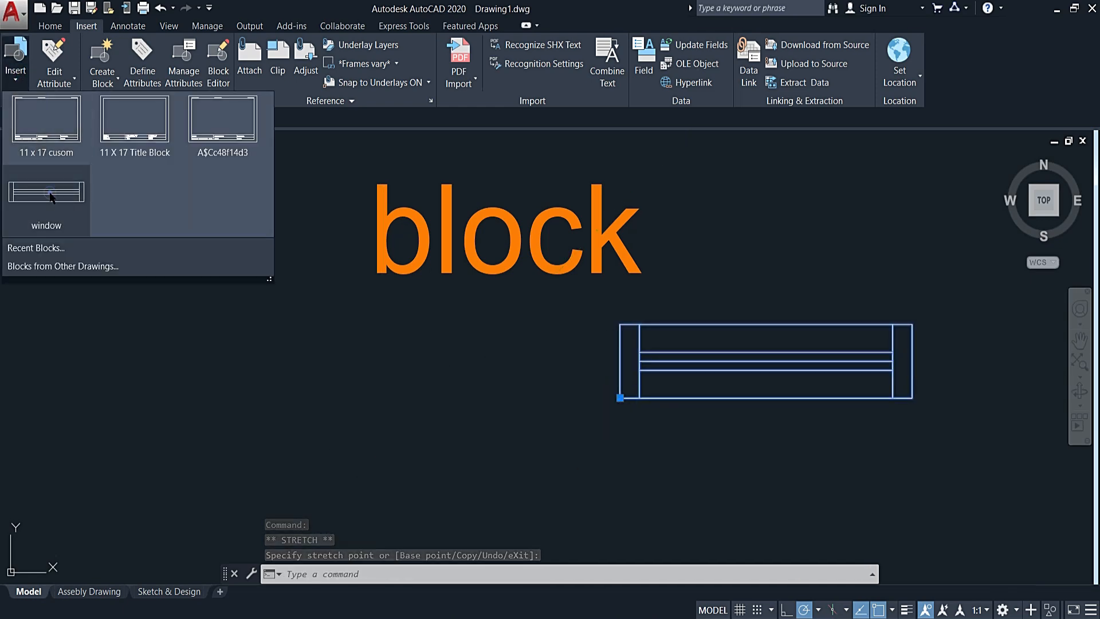
{"action": "left_click", "coordinate": [51, 215]}
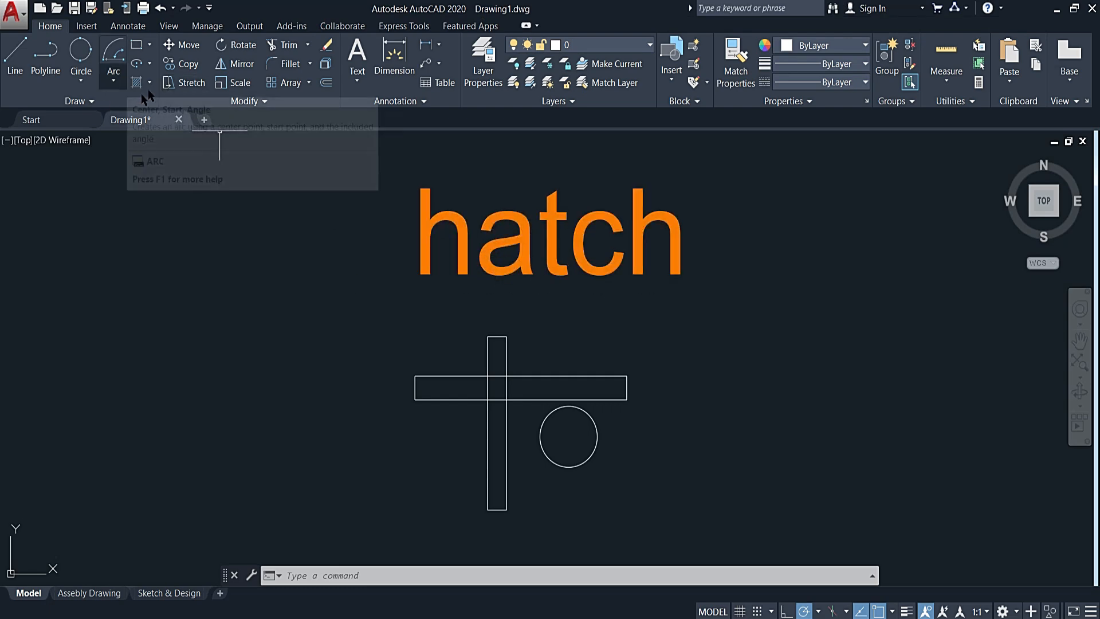
Hatch the left arm of the crossing rectangles with the ANSI37 pattern
{"action": "left_click", "coordinate": [151, 84]}
{"action": "left_click", "coordinate": [163, 108]}
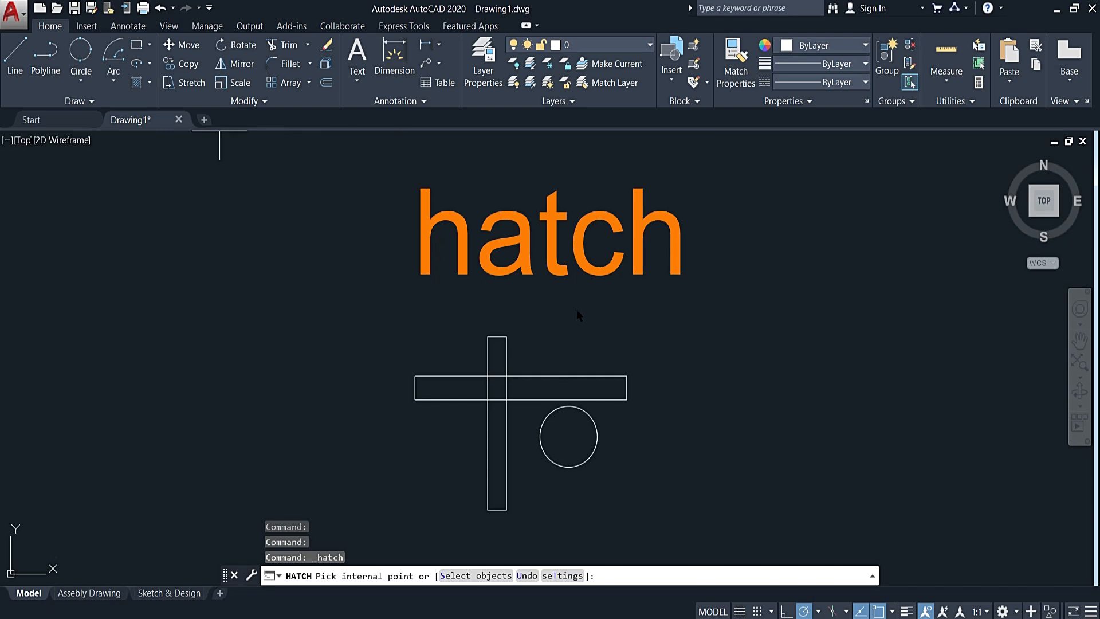
{"action": "left_click", "coordinate": [324, 86]}
{"action": "scroll", "coordinate": [249, 189], "scroll_direction": "down", "scroll_amount": 6}
{"action": "scroll", "coordinate": [249, 189], "scroll_direction": "up", "scroll_amount": 4}
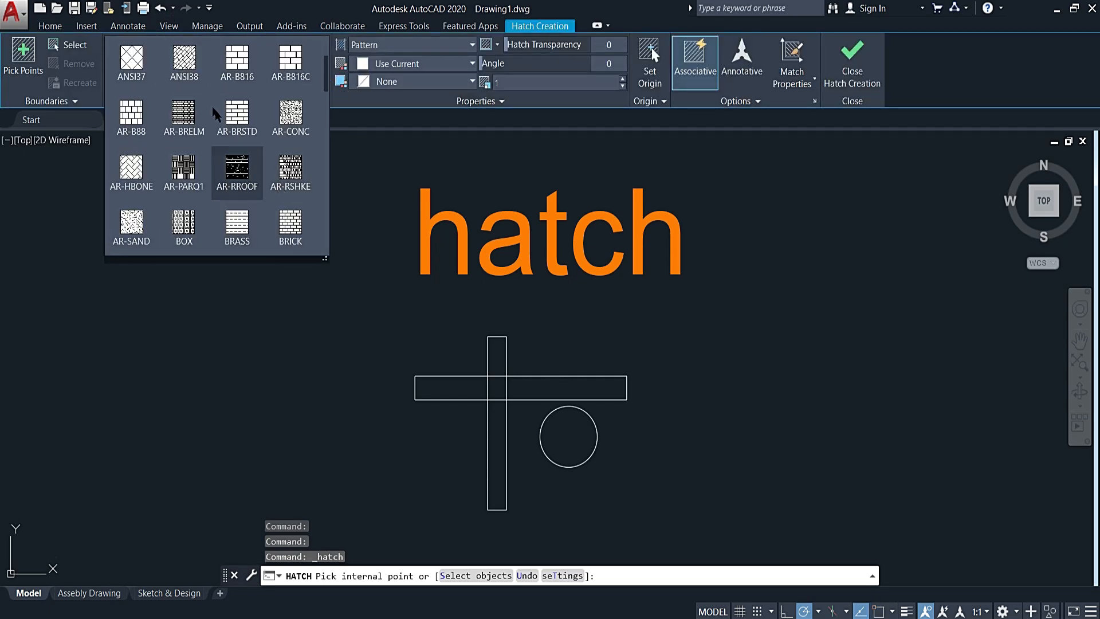
{"action": "scroll", "coordinate": [238, 172], "scroll_direction": "up", "scroll_amount": 1}
{"action": "left_click", "coordinate": [131, 118]}
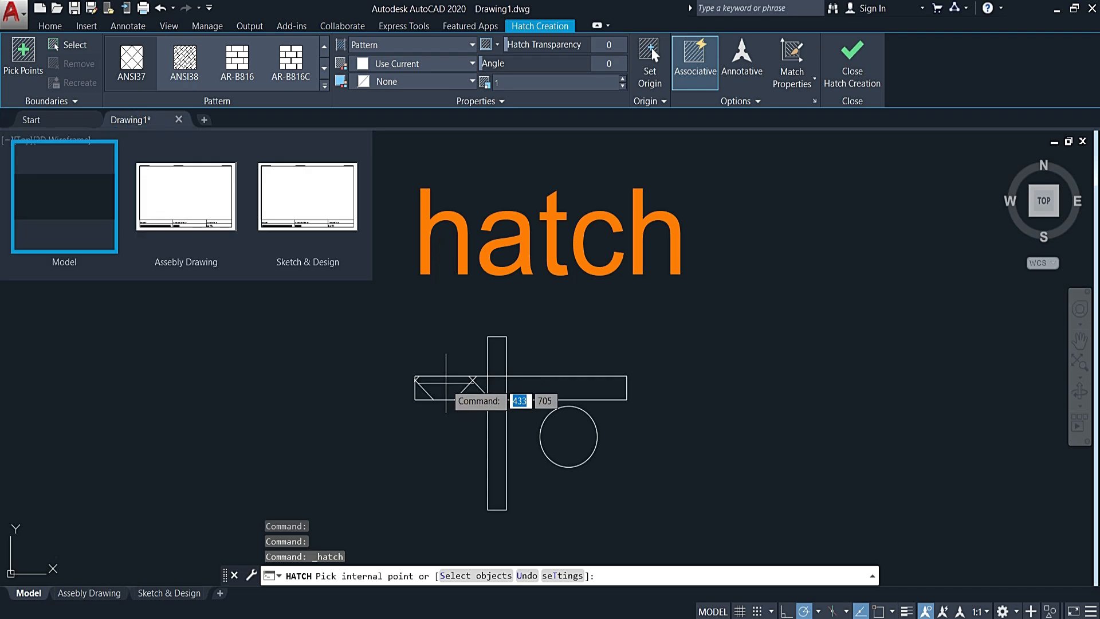
{"action": "left_click", "coordinate": [446, 380]}
Set the left arm's hatch angle to 54 and end the hatch command
{"action": "left_click", "coordinate": [523, 81]}
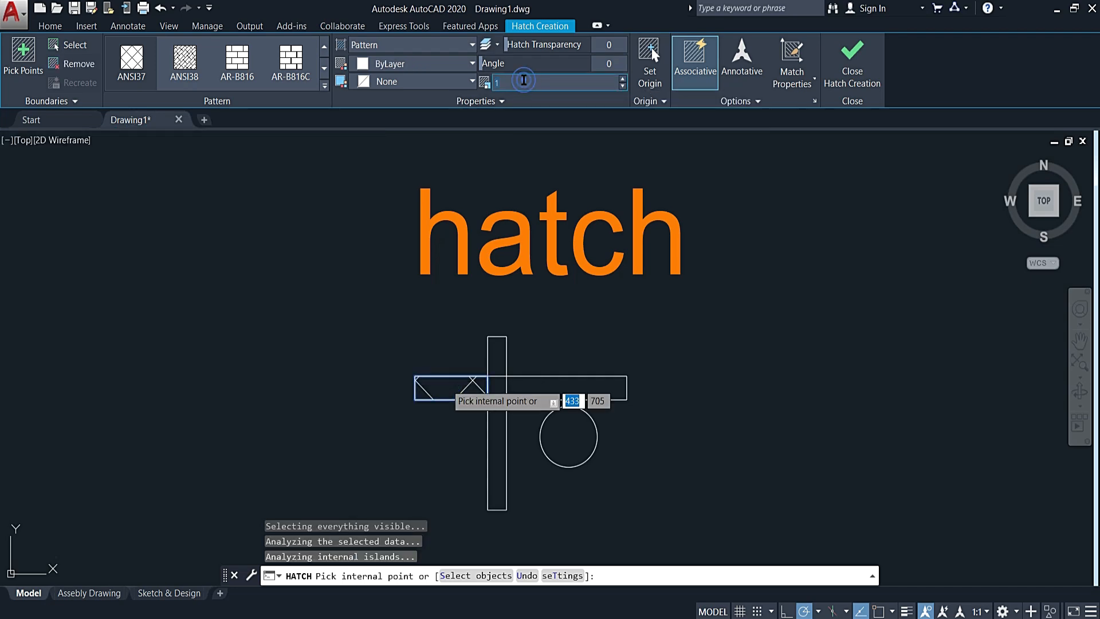
{"action": "type", "text": "0.5"}
{"action": "key", "text": "Return"}
{"action": "mouse_move", "coordinate": [495, 64]}
{"action": "left_mouse_down"}
{"action": "mouse_move", "coordinate": [536, 66]}
{"action": "mouse_move", "coordinate": [514, 73]}
{"action": "left_mouse_up"}
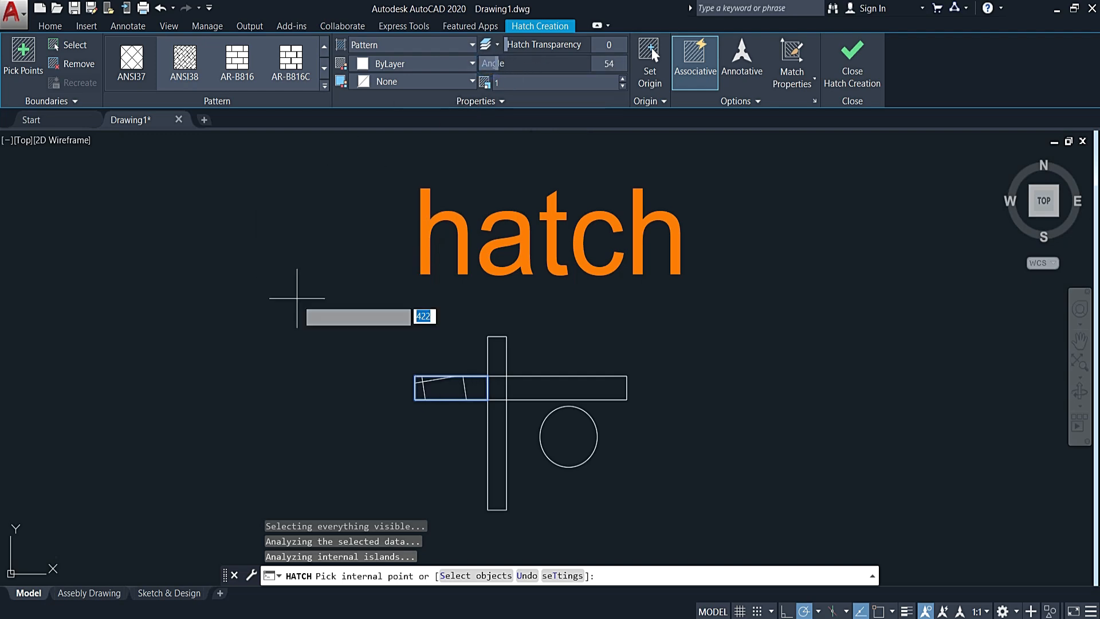
{"action": "key", "text": "Escape"}
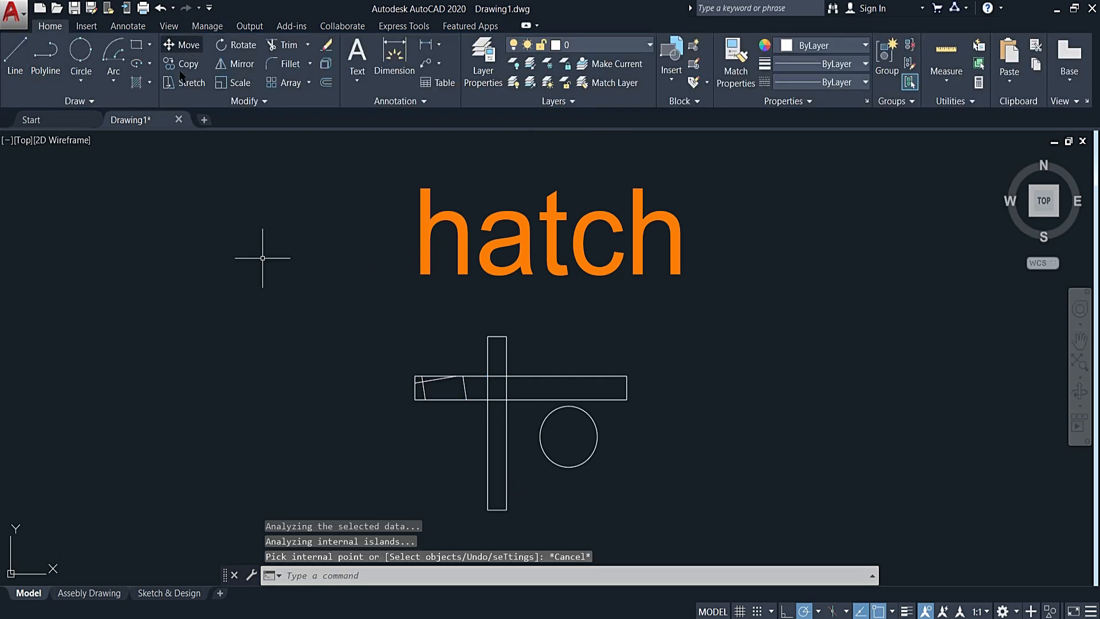
Fill the circle and the lower, upper and right arms of the crossing rectangles with a SOLID hatch
{"action": "key", "text": "Return"}
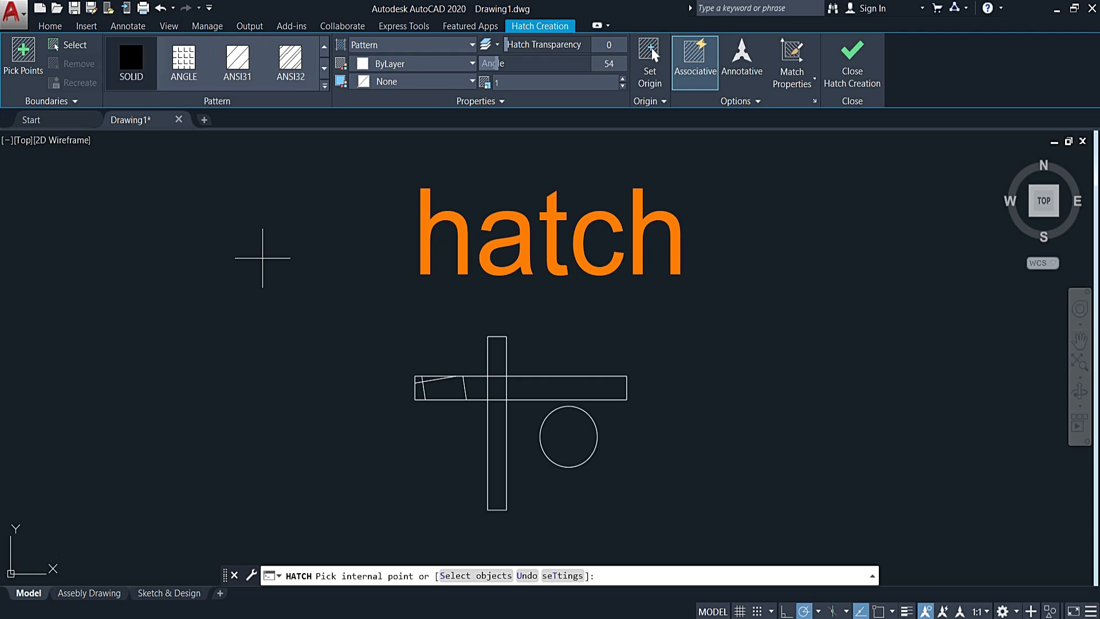
{"action": "left_click", "coordinate": [559, 438]}
{"action": "left_click", "coordinate": [496, 473]}
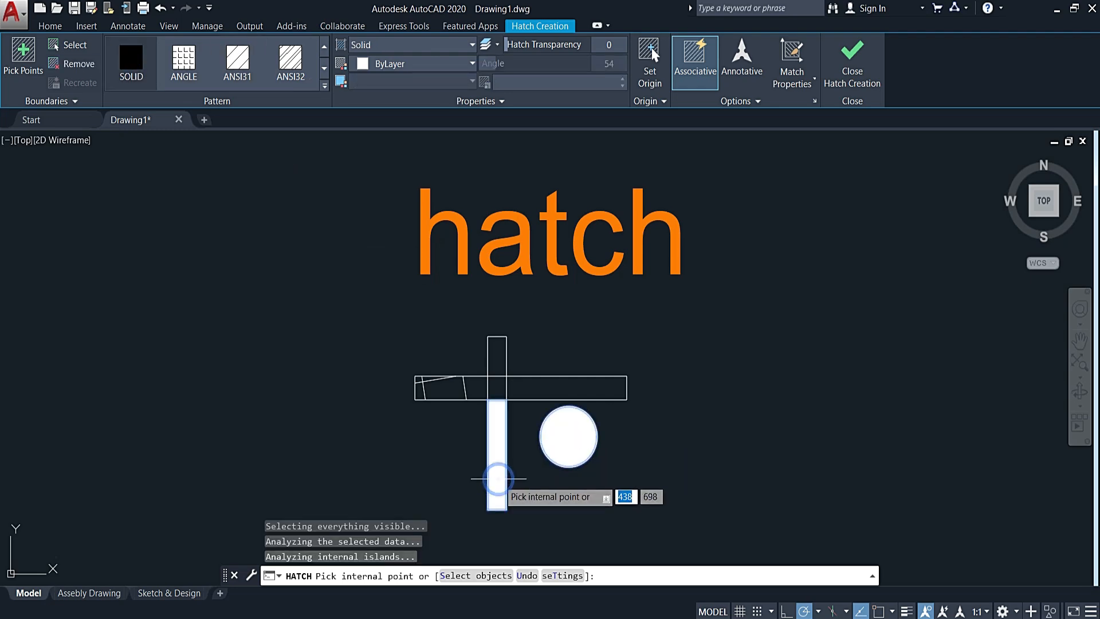
{"action": "left_click", "coordinate": [496, 361]}
{"action": "left_click", "coordinate": [567, 388]}
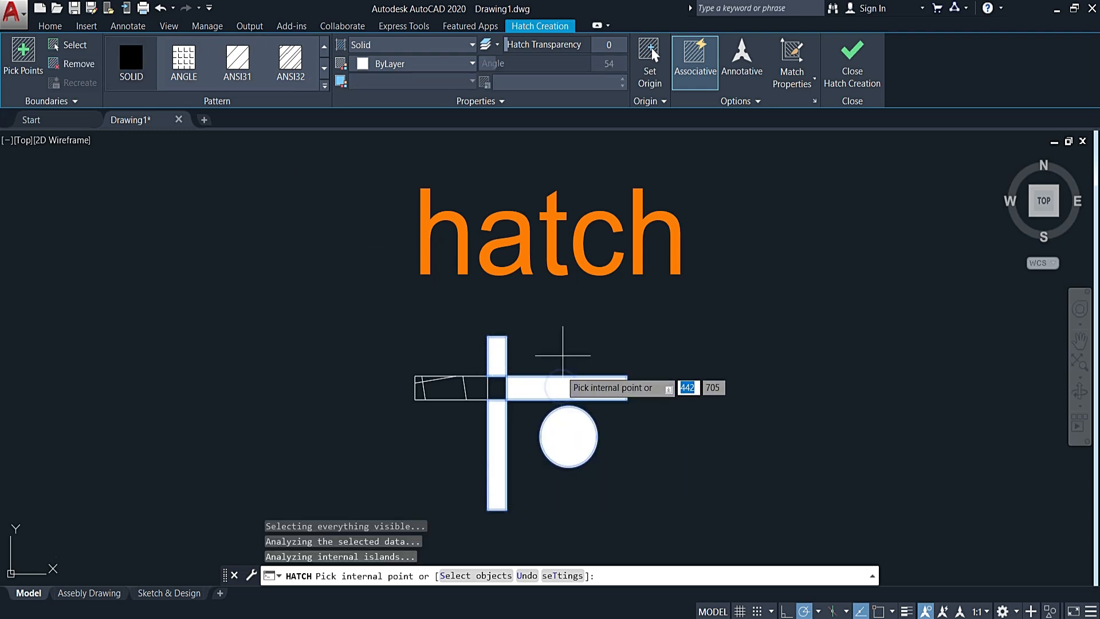
{"action": "left_click", "coordinate": [852, 57]}
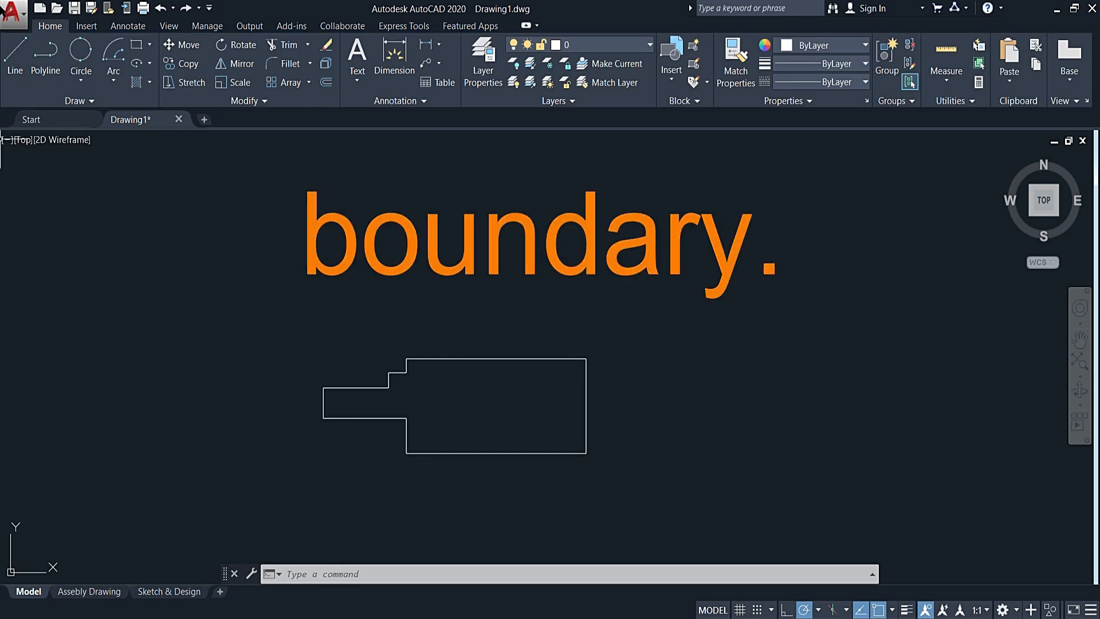
Start the BOUNDARY command for the stepped outline
{"action": "left_click", "coordinate": [90, 101]}
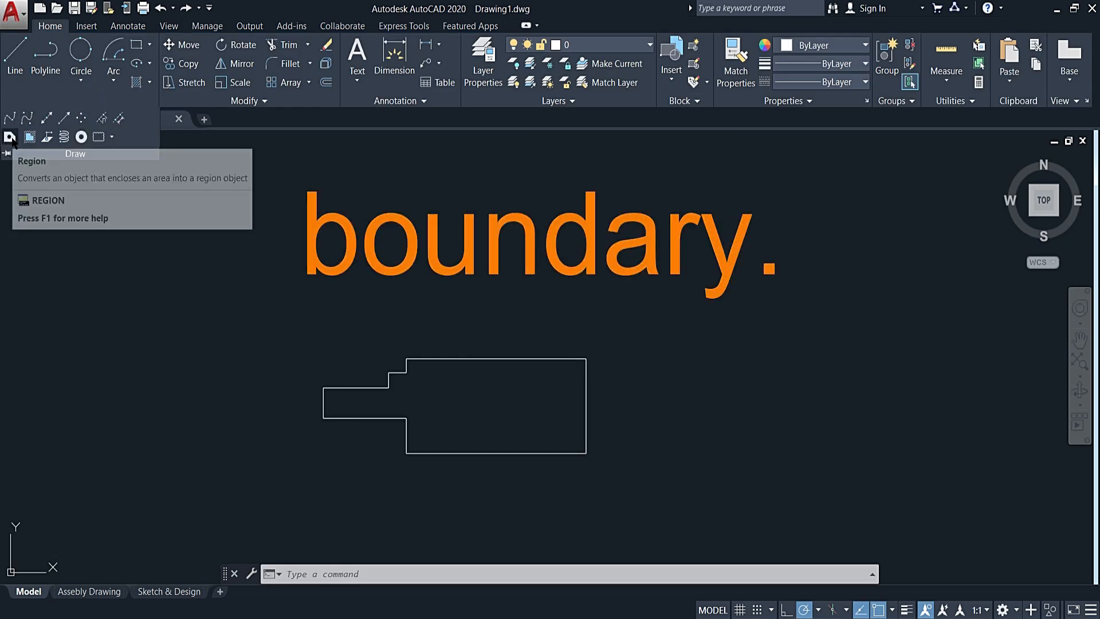
{"action": "left_click", "coordinate": [456, 576]}
{"action": "type", "text": "b"}
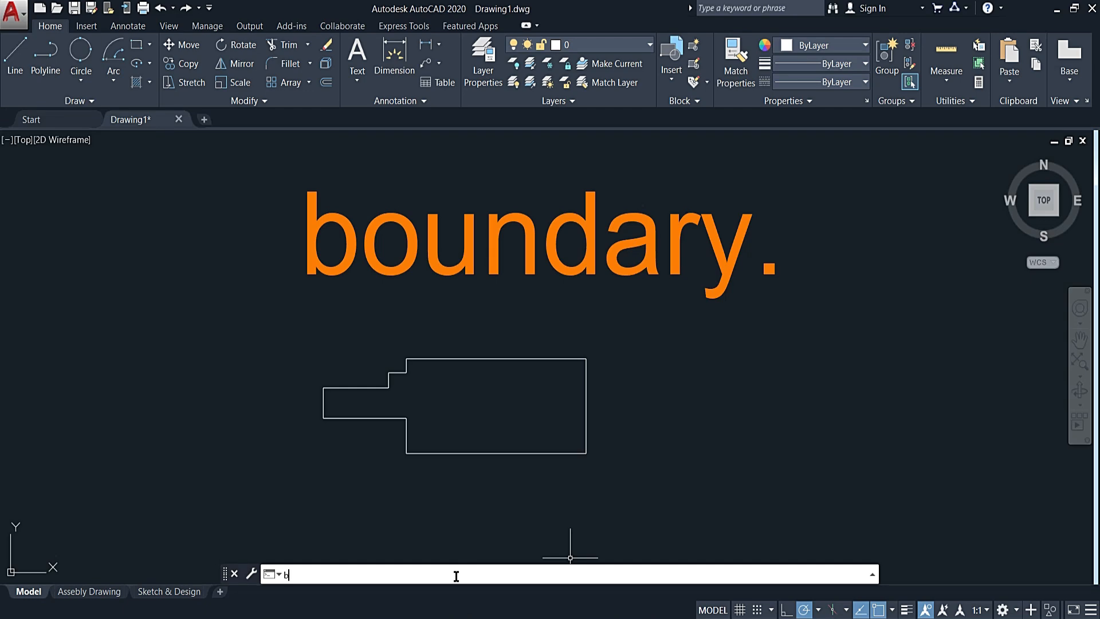
{"action": "type", "text": "ound"}
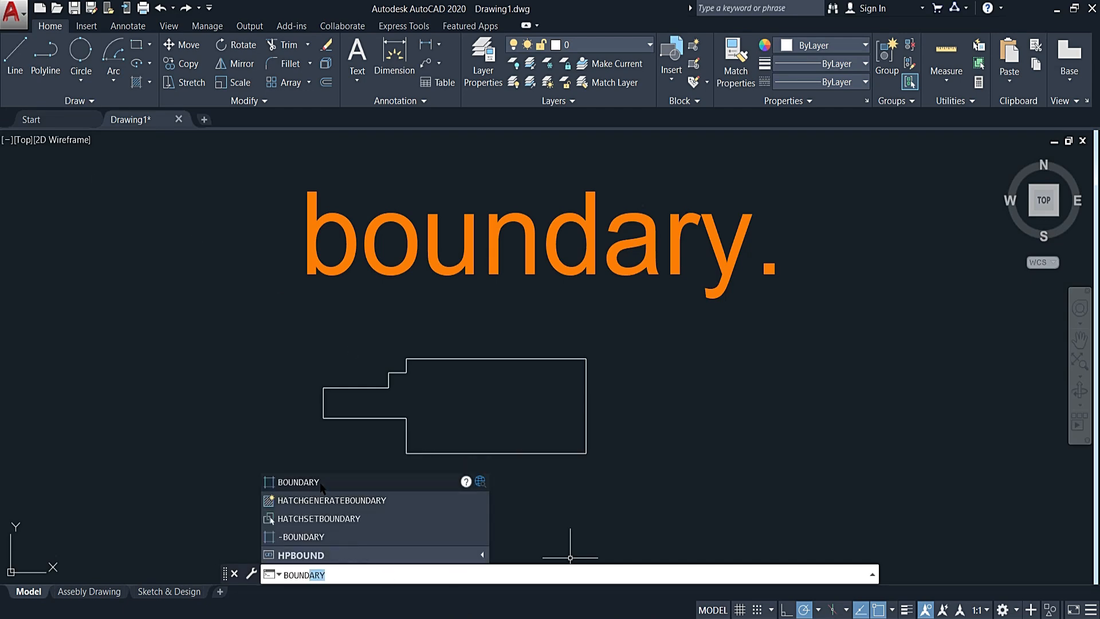
{"action": "left_click", "coordinate": [321, 487]}
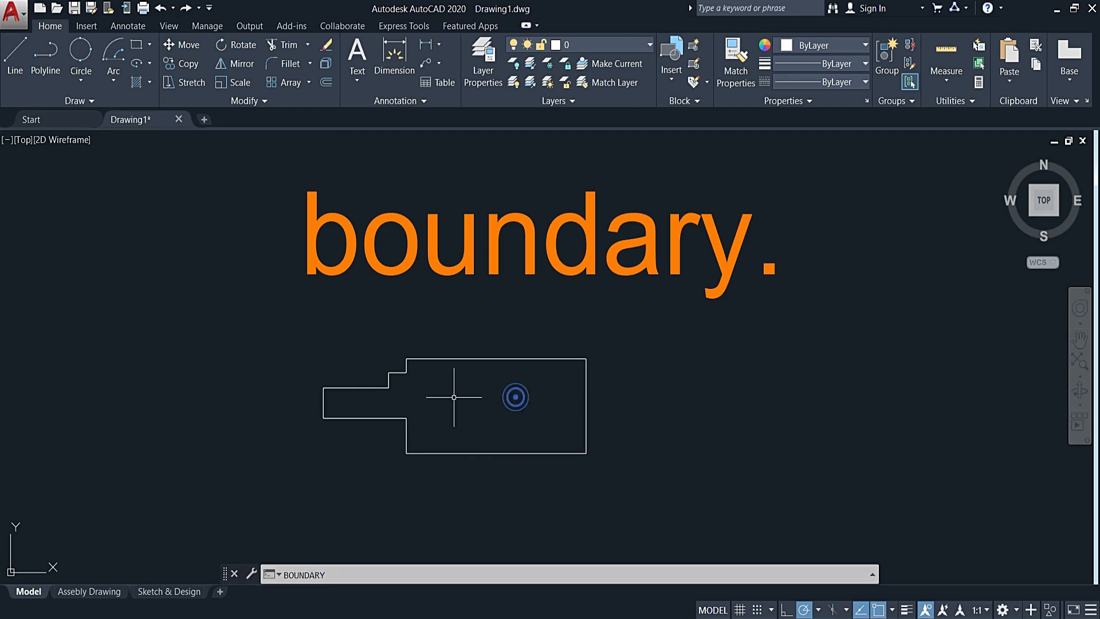
Move the right vertical line of the stepped outline outward by its midpoint grip, and undo the move
{"action": "left_click", "coordinate": [585, 406]}
{"action": "left_click", "coordinate": [585, 405]}
{"action": "left_click", "coordinate": [629, 406]}
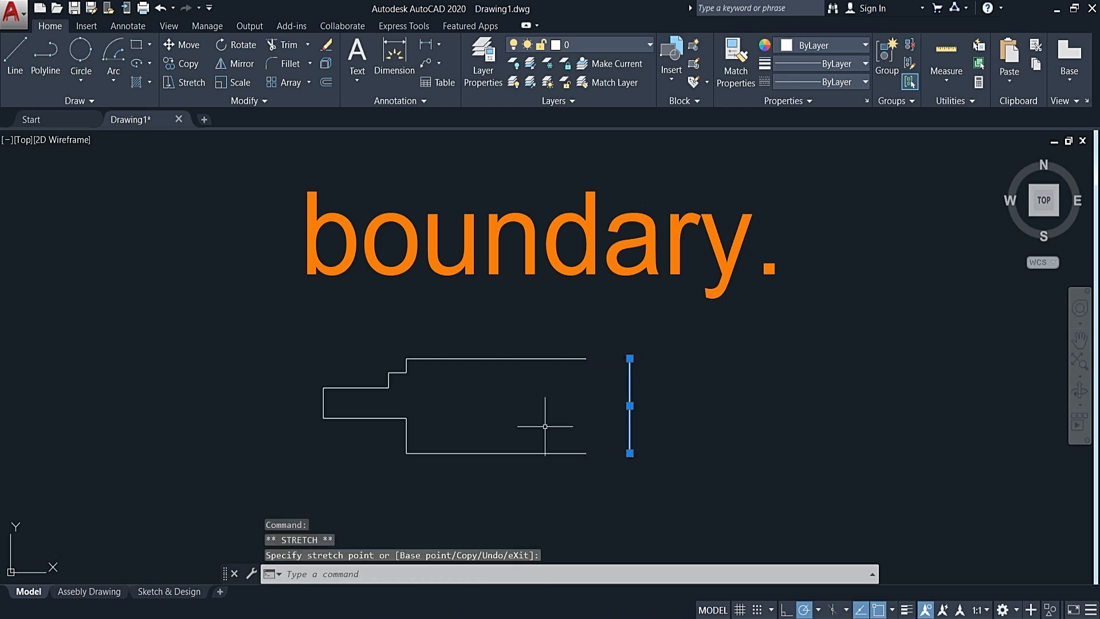
{"action": "key", "text": "ctrl+z"}
Move the long top line of the stepped outline upward by its midpoint grip, and undo the move
{"action": "left_click", "coordinate": [456, 353]}
{"action": "left_click", "coordinate": [443, 389]}
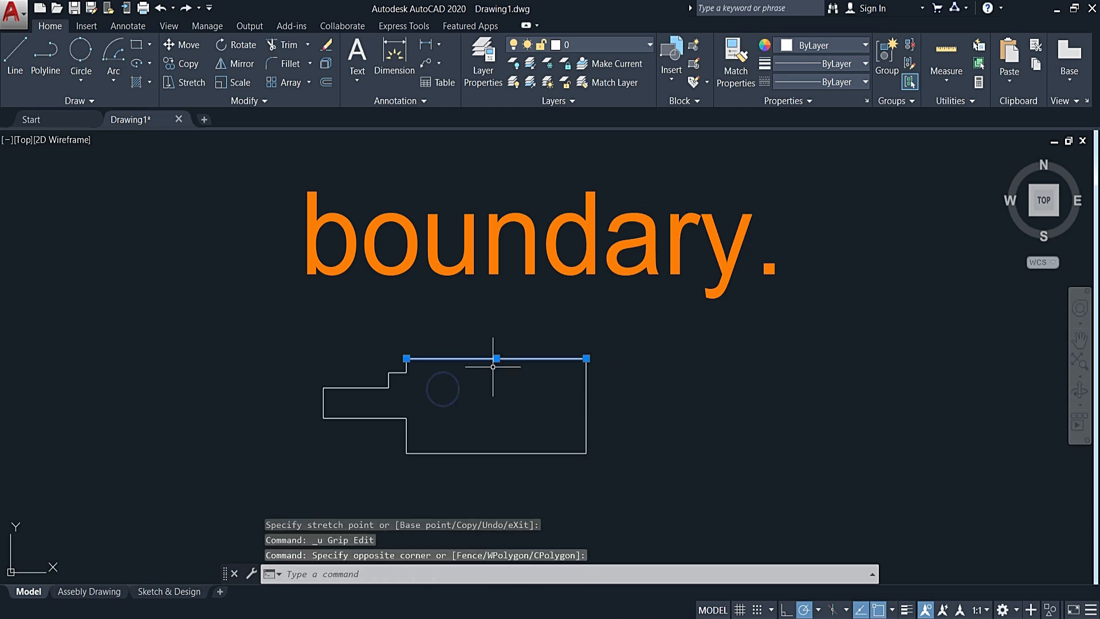
{"action": "left_click", "coordinate": [496, 358]}
{"action": "left_click", "coordinate": [496, 325]}
{"action": "key", "text": "Escape"}
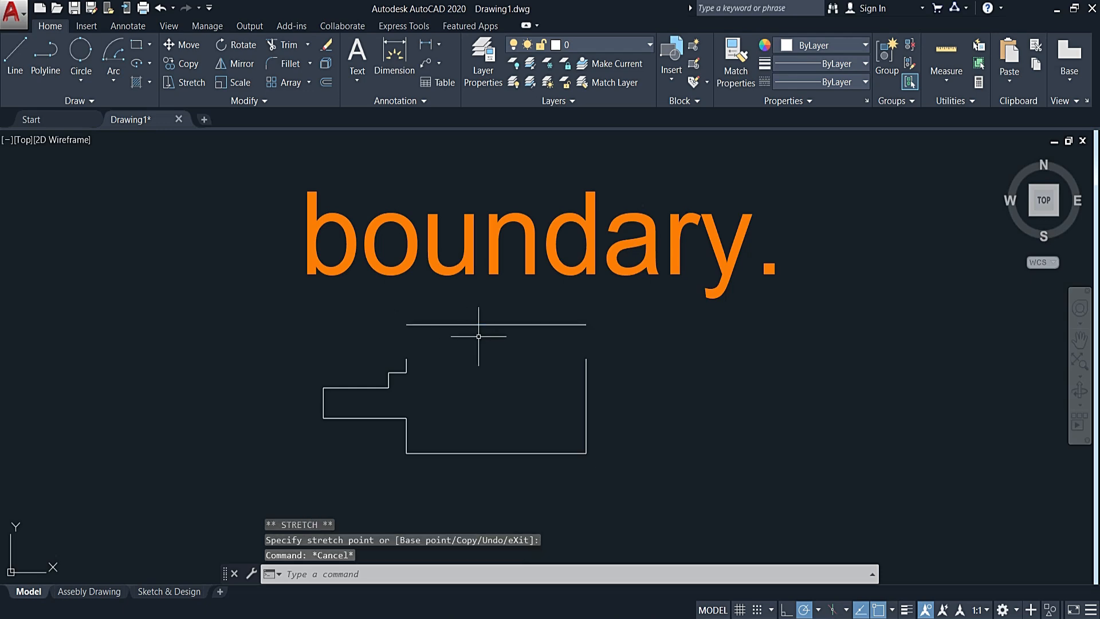
{"action": "key", "text": "ctrl+z"}
Convert all the lines of the stepped outline into a single region
{"action": "left_click", "coordinate": [81, 101]}
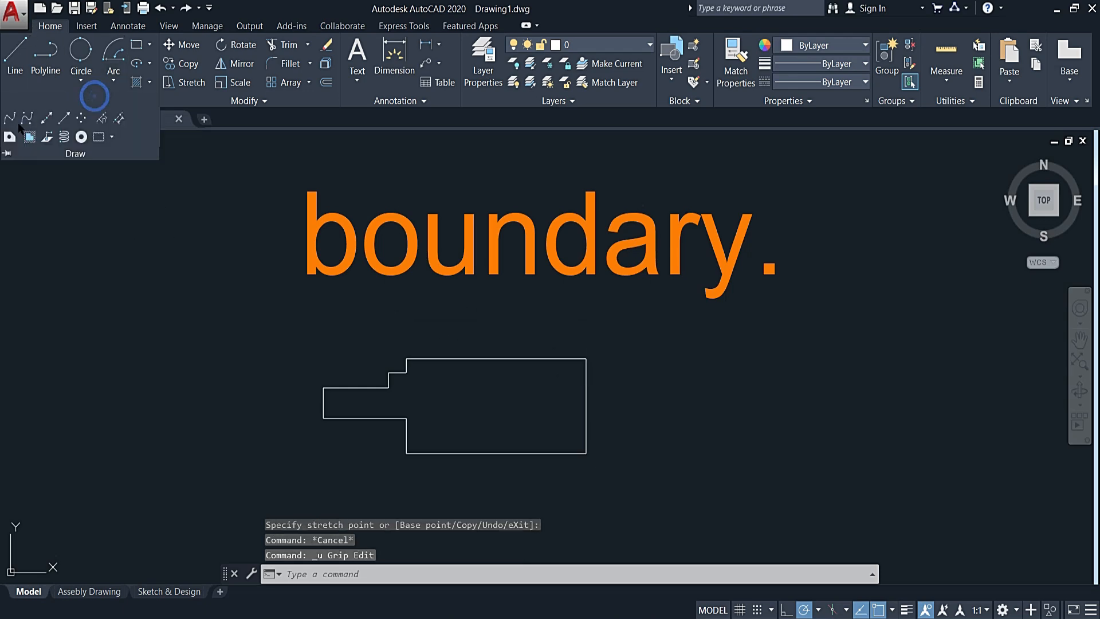
{"action": "left_click", "coordinate": [18, 139]}
{"action": "left_click", "coordinate": [652, 332]}
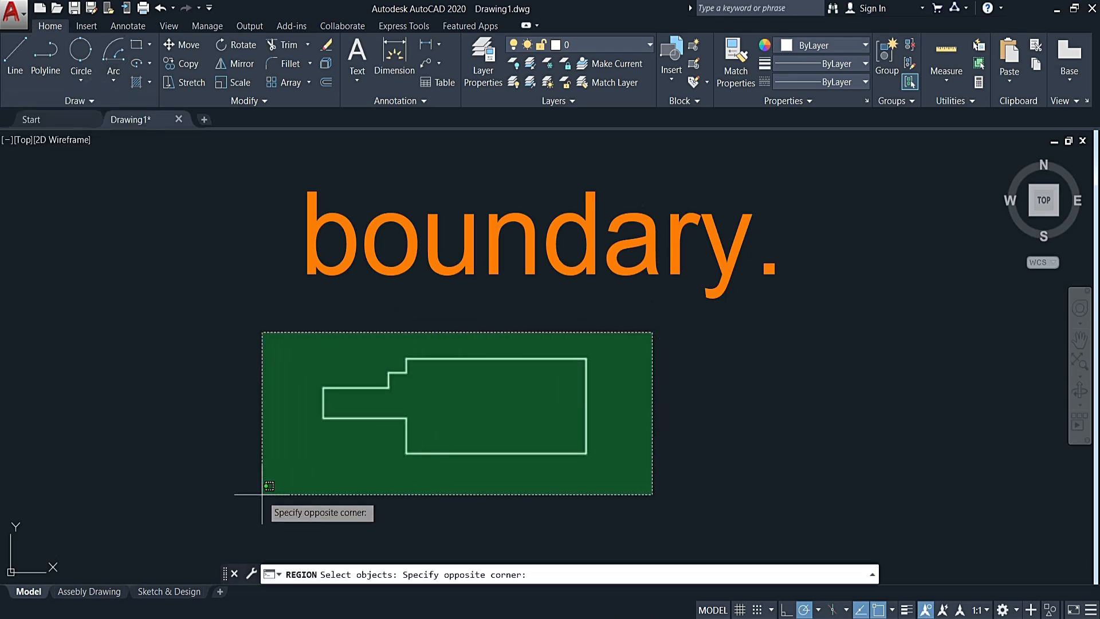
{"action": "left_click", "coordinate": [263, 491]}
{"action": "key", "text": "Return"}
Select the stepped region and move it slightly down and to the left
{"action": "left_click", "coordinate": [530, 341]}
{"action": "left_click", "coordinate": [486, 392]}
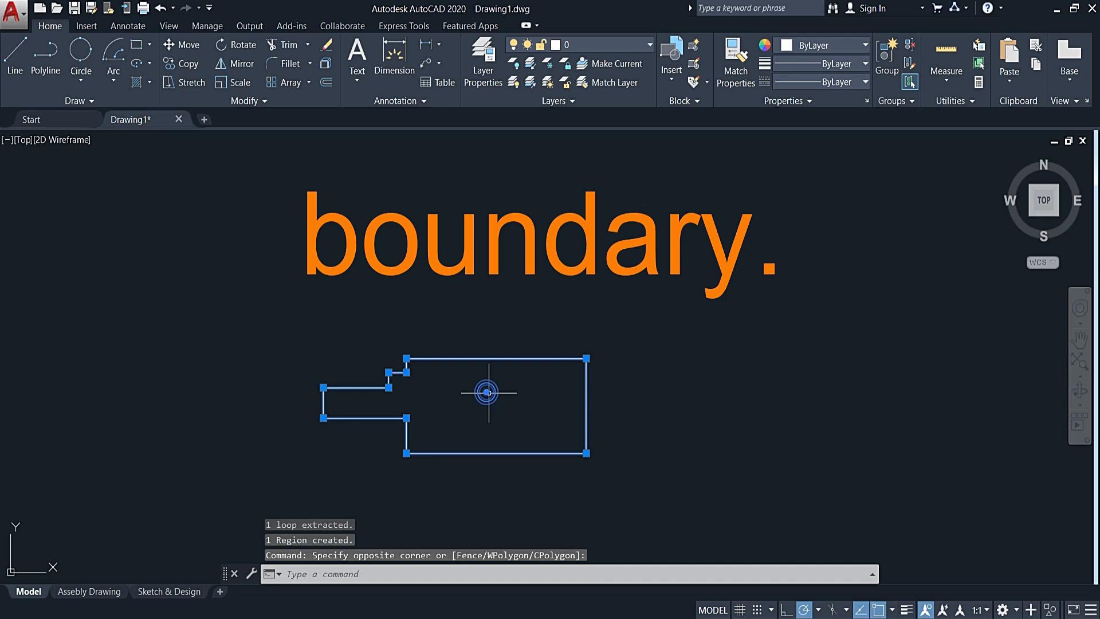
{"action": "left_click", "coordinate": [586, 408]}
{"action": "type", "text": "m"}
{"action": "key", "text": "Return"}
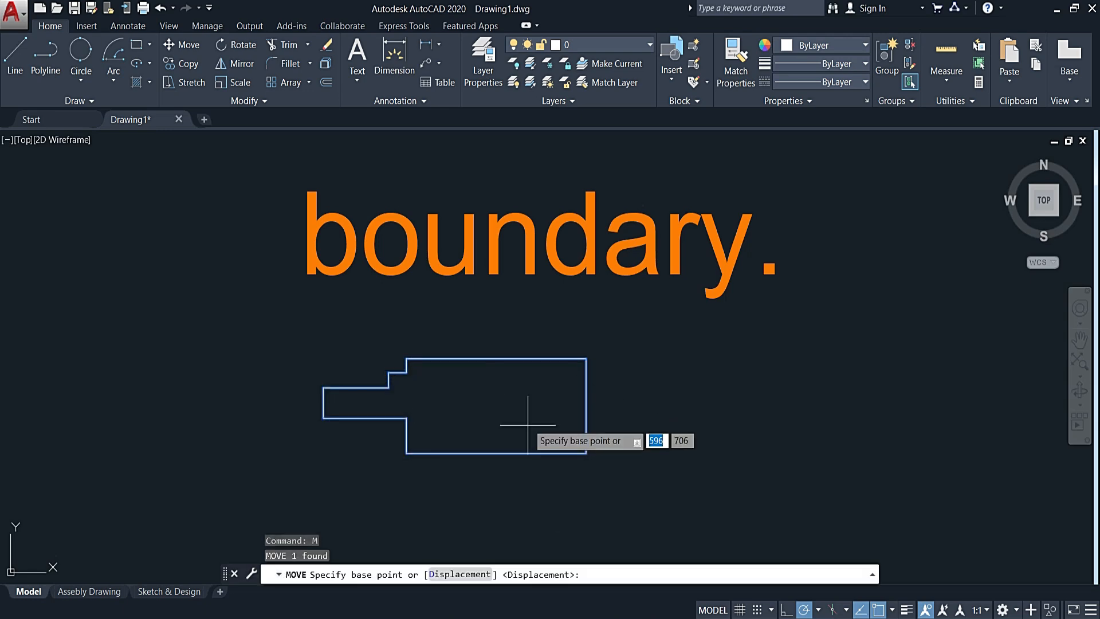
{"action": "left_click", "coordinate": [528, 424]}
{"action": "left_click", "coordinate": [484, 437]}
{"action": "key", "text": "Escape"}
Select the moved region again and pick its upper-right corner grip
{"action": "left_click", "coordinate": [560, 375]}
{"action": "left_click", "coordinate": [508, 395]}
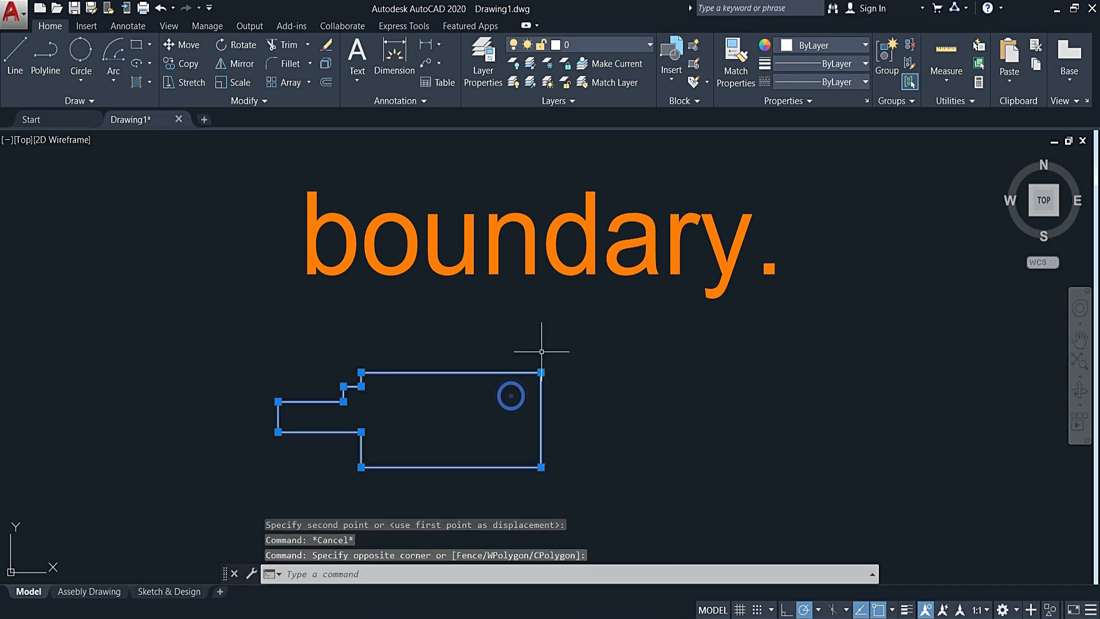
{"action": "left_click", "coordinate": [541, 373]}
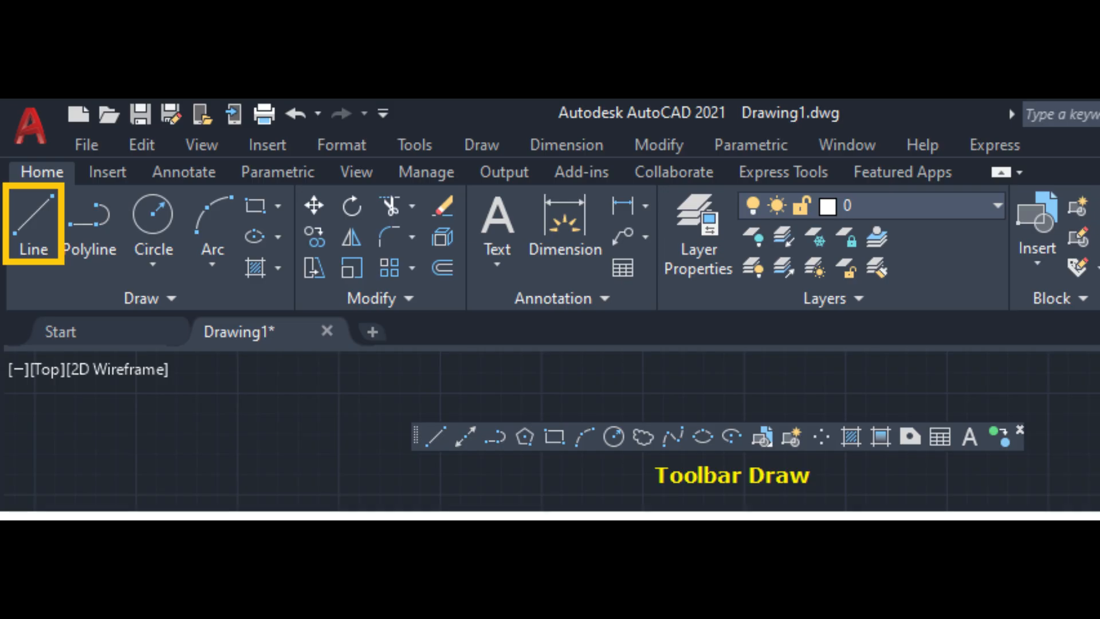